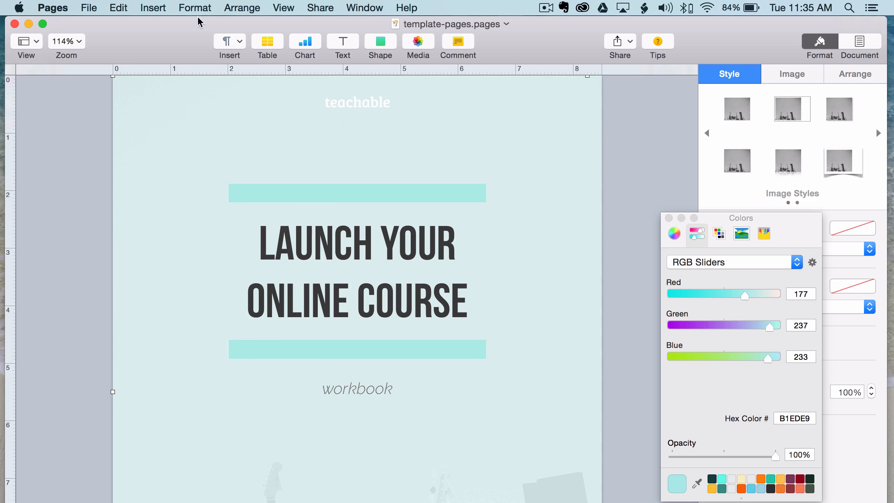
Create a new document from the Blank portrait template and close the floating colour window.
{"action": "left_click", "coordinate": [88, 8]}
{"action": "left_click", "coordinate": [100, 27]}
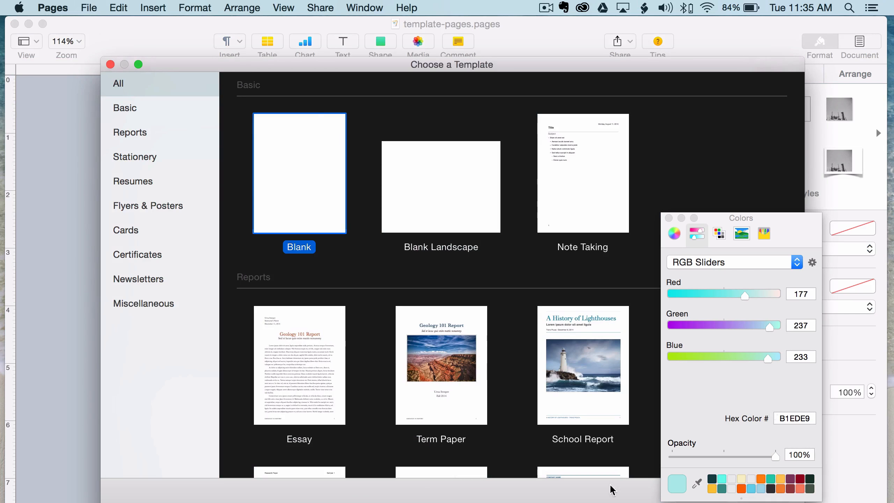
{"action": "left_click_drag", "start_coordinate": [751, 220], "coordinate": [842, 223]}
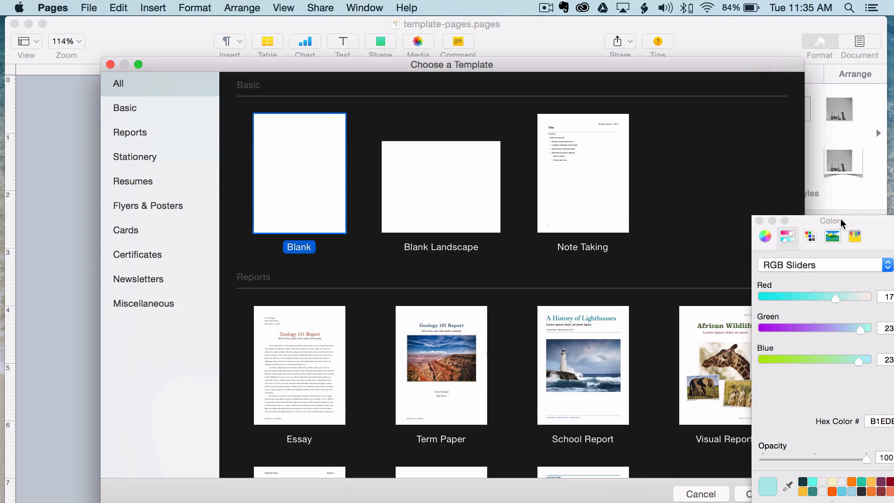
{"action": "left_click", "coordinate": [760, 221]}
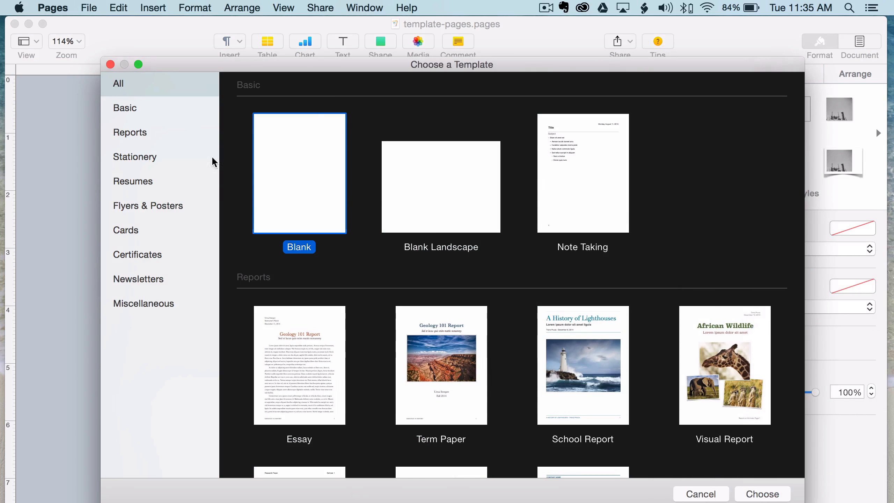
{"action": "left_click", "coordinate": [767, 491]}
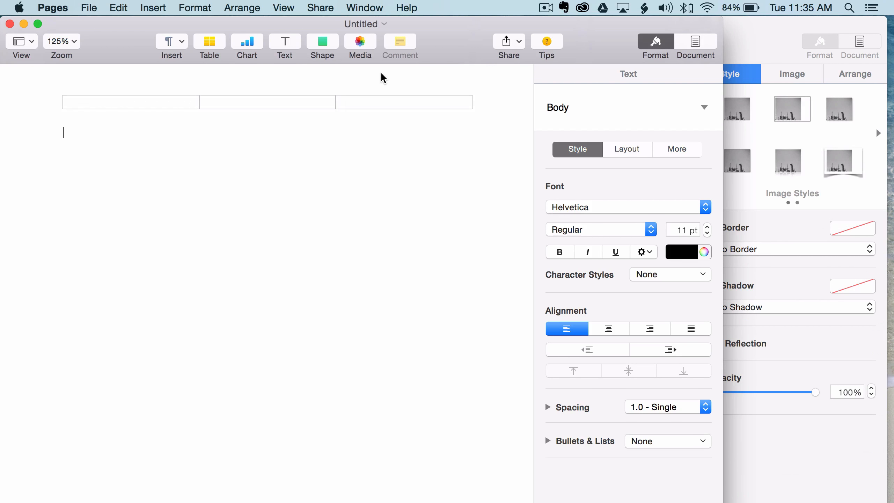
Convert the blank document to a page layout document by turning off its document body.
{"action": "left_click", "coordinate": [703, 40]}
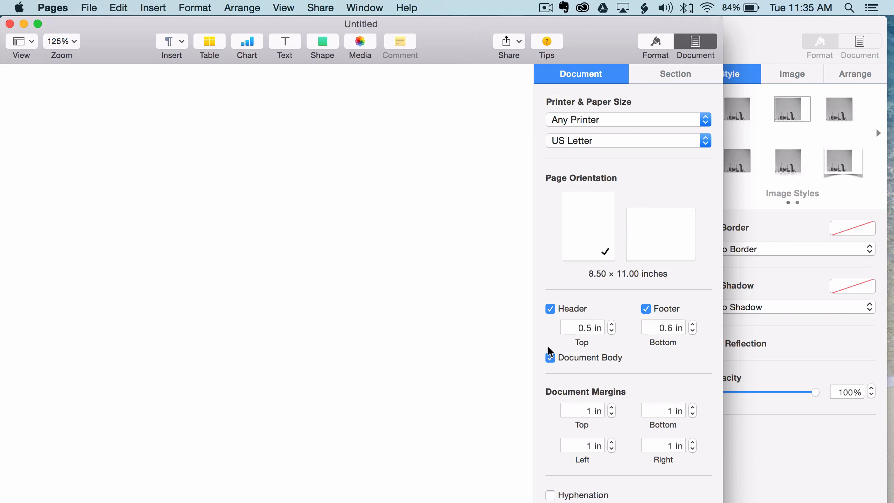
{"action": "left_click", "coordinate": [550, 358]}
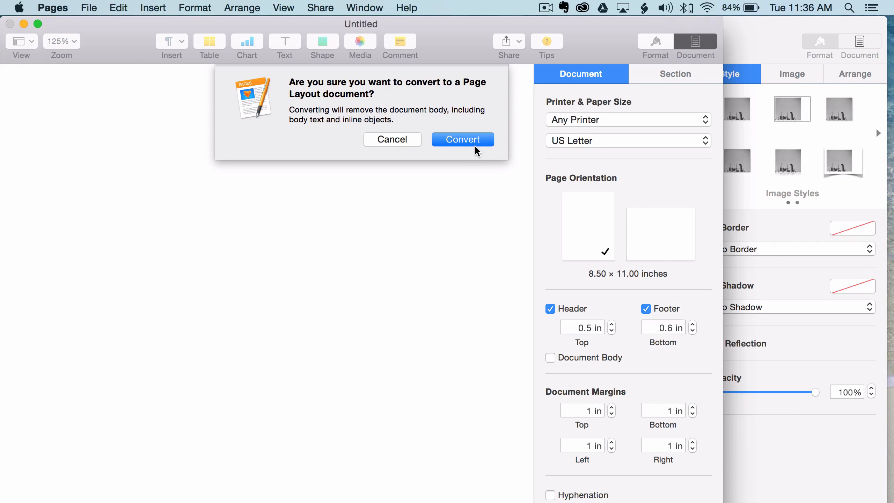
{"action": "left_click", "coordinate": [466, 137]}
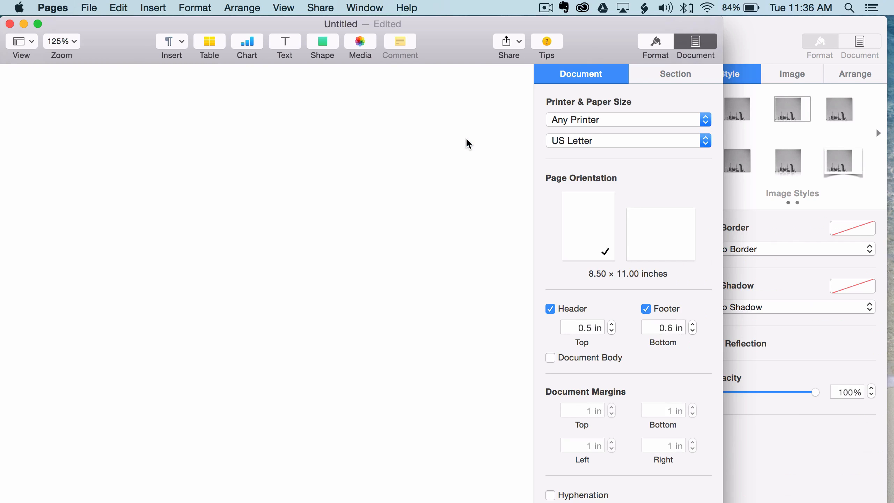
{"action": "left_click_drag", "start_coordinate": [454, 42], "coordinate": [546, 42]}
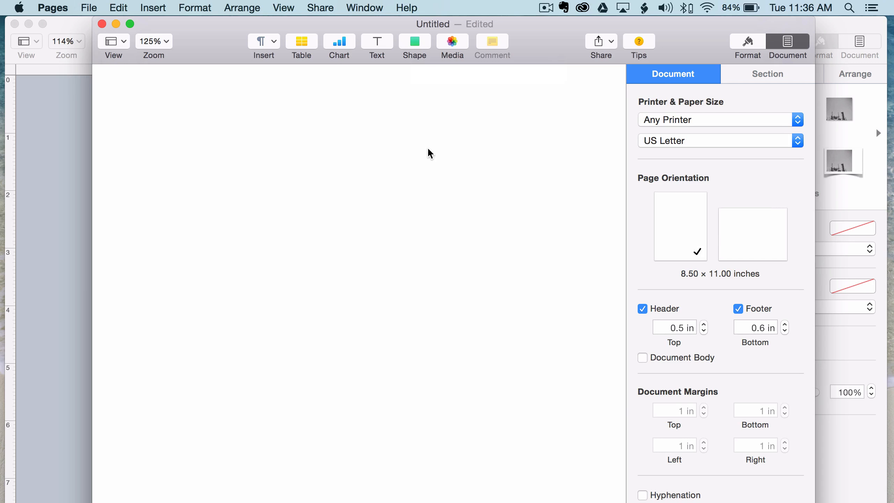
Browse the available shape styles, insert a blue textured square and place it in the upper middle of the page.
{"action": "left_click", "coordinate": [749, 43]}
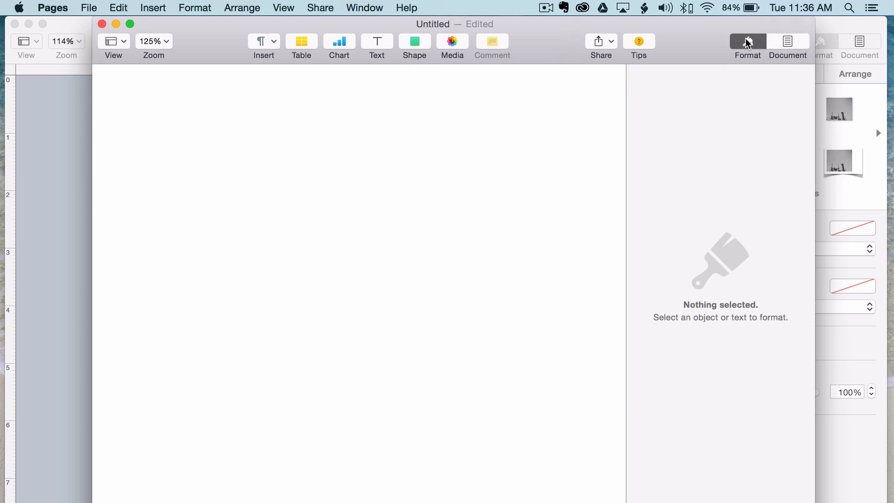
{"action": "left_click", "coordinate": [415, 43]}
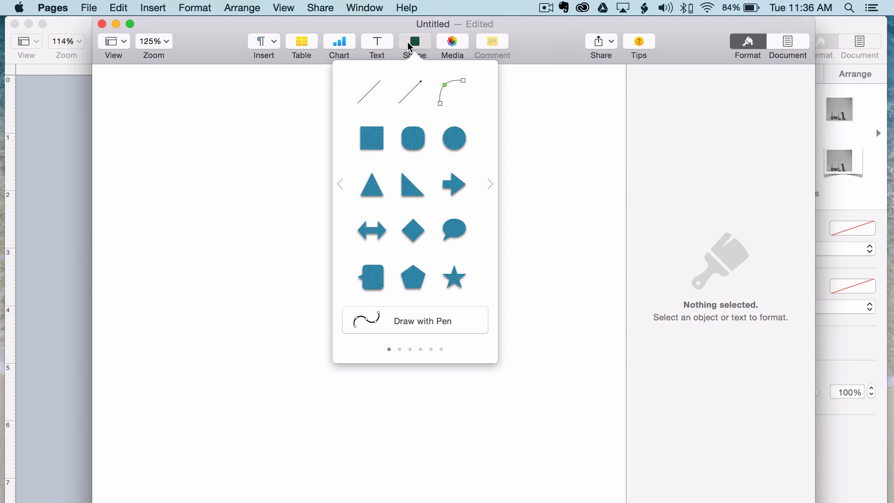
{"action": "left_click", "coordinate": [493, 181]}
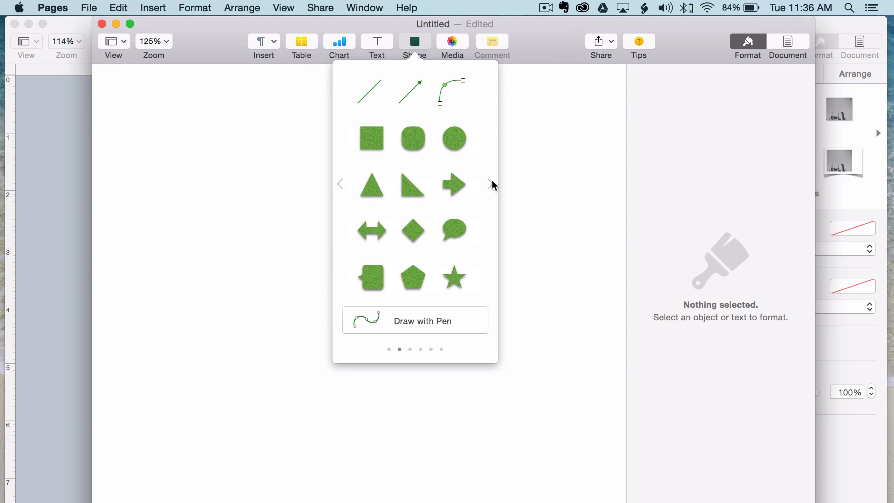
{"action": "left_click", "coordinate": [493, 181]}
{"action": "left_click", "coordinate": [493, 181]}
{"action": "left_click", "coordinate": [493, 182]}
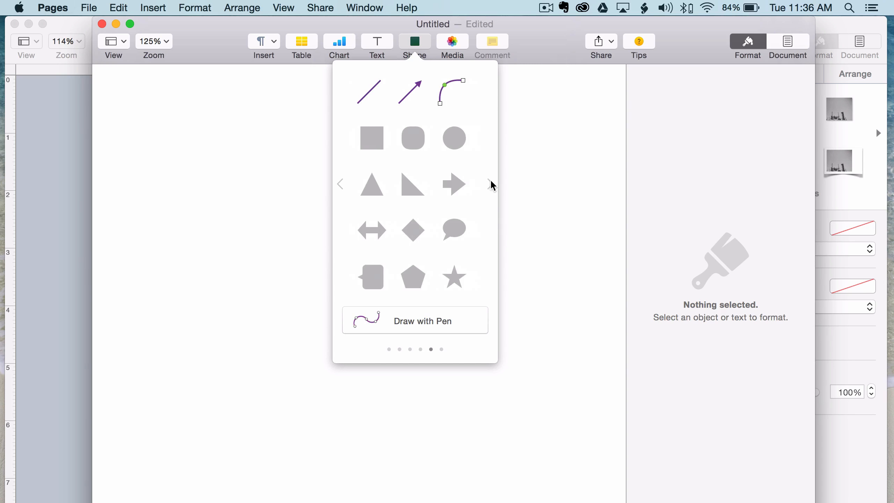
{"action": "left_click", "coordinate": [491, 180]}
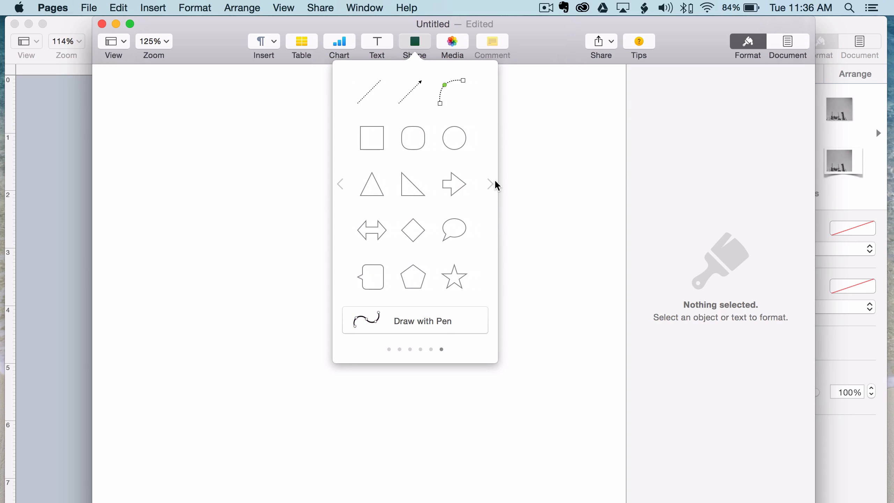
{"action": "left_click", "coordinate": [495, 182]}
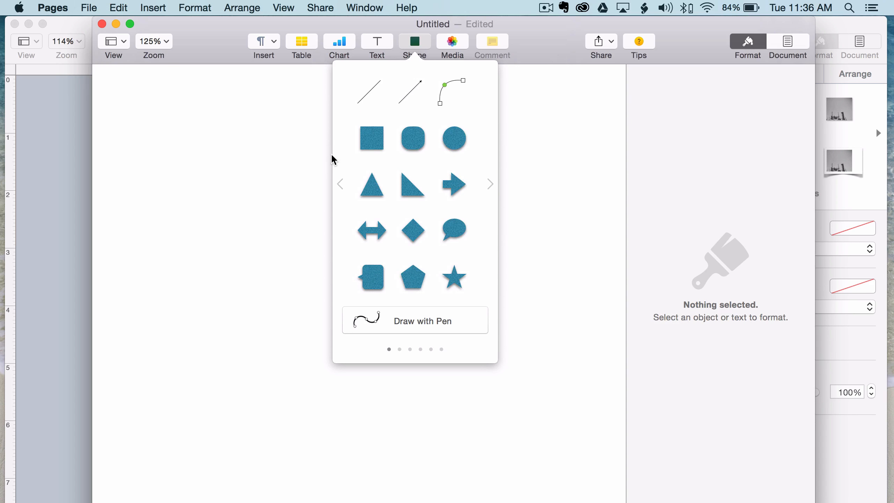
{"action": "left_click", "coordinate": [370, 139]}
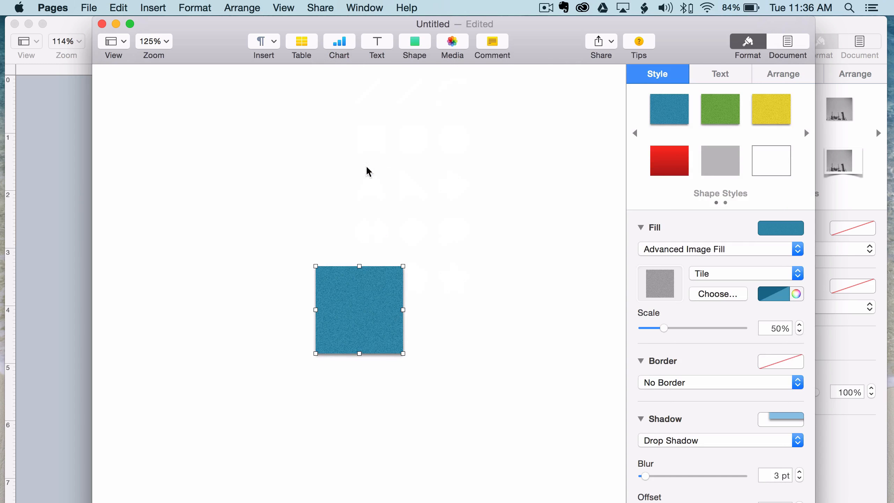
{"action": "left_click_drag", "start_coordinate": [371, 319], "coordinate": [430, 251]}
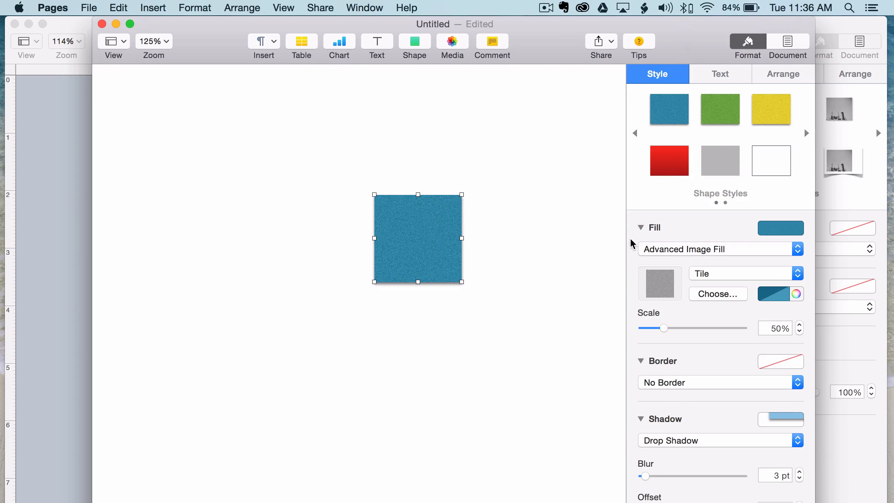
Change the square's fill type to Color Fill.
{"action": "left_click", "coordinate": [677, 251]}
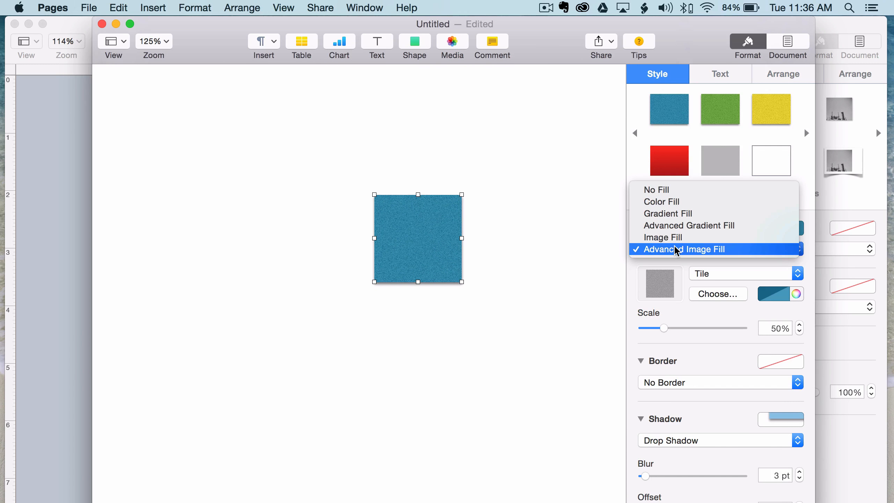
{"action": "left_click", "coordinate": [682, 203]}
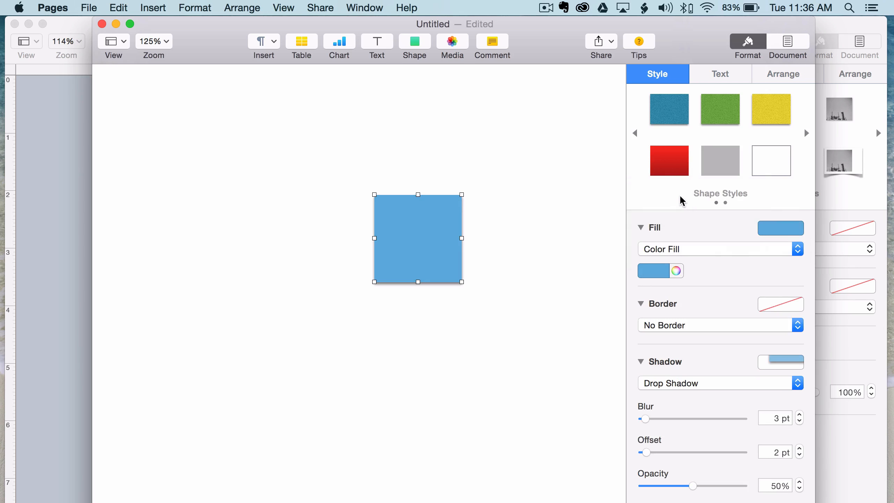
{"action": "left_click", "coordinate": [687, 249]}
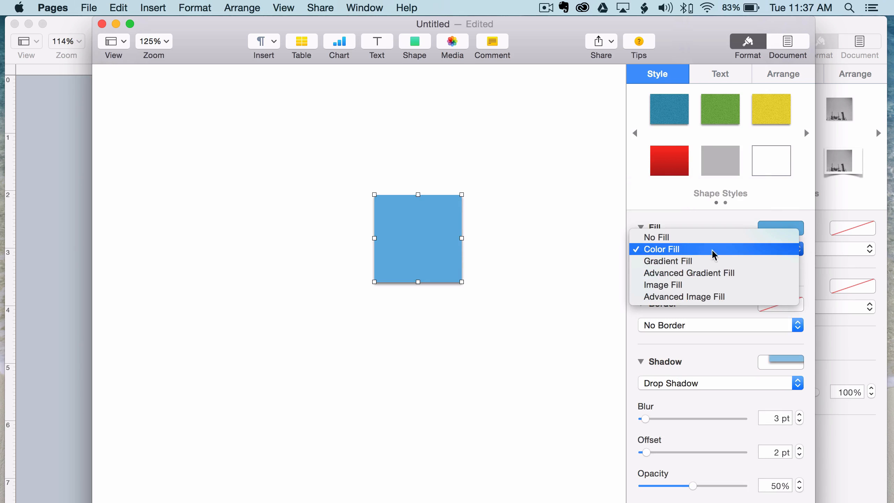
{"action": "left_click", "coordinate": [651, 250]}
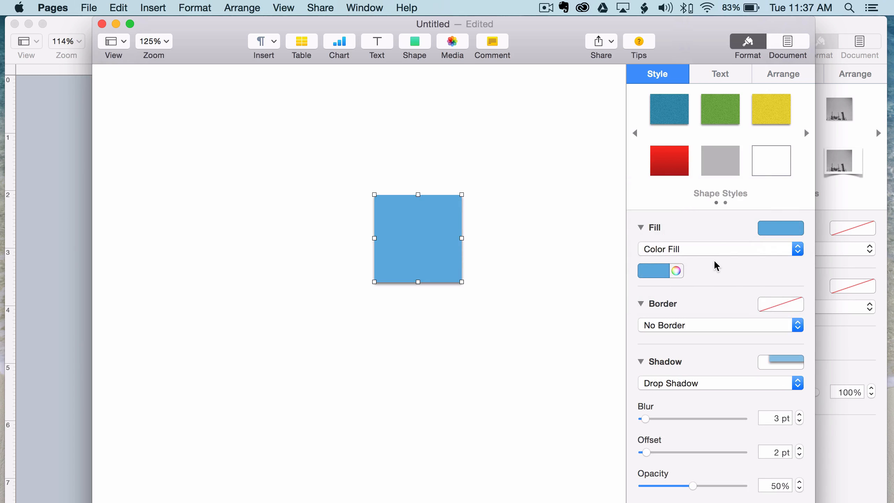
Pick a light purple fill colour for the square on the colour wheel at full brightness.
{"action": "left_click", "coordinate": [677, 271]}
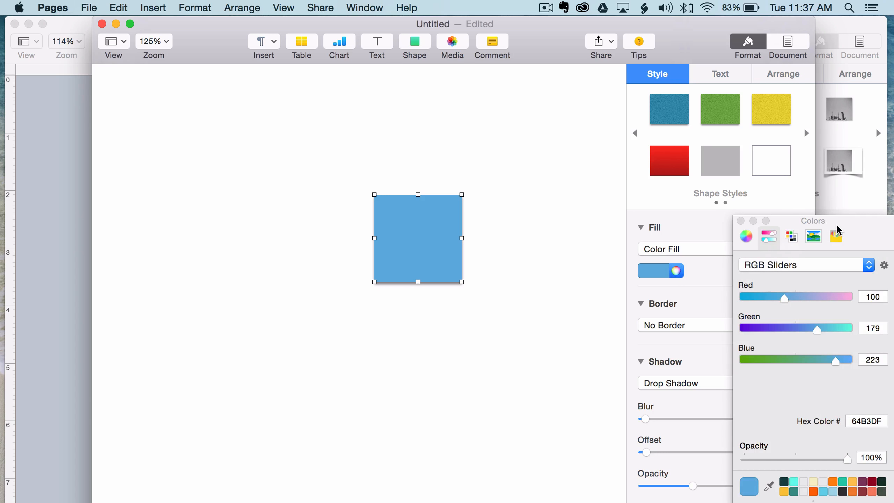
{"action": "left_click_drag", "start_coordinate": [841, 228], "coordinate": [808, 203]}
{"action": "left_click", "coordinate": [712, 211]}
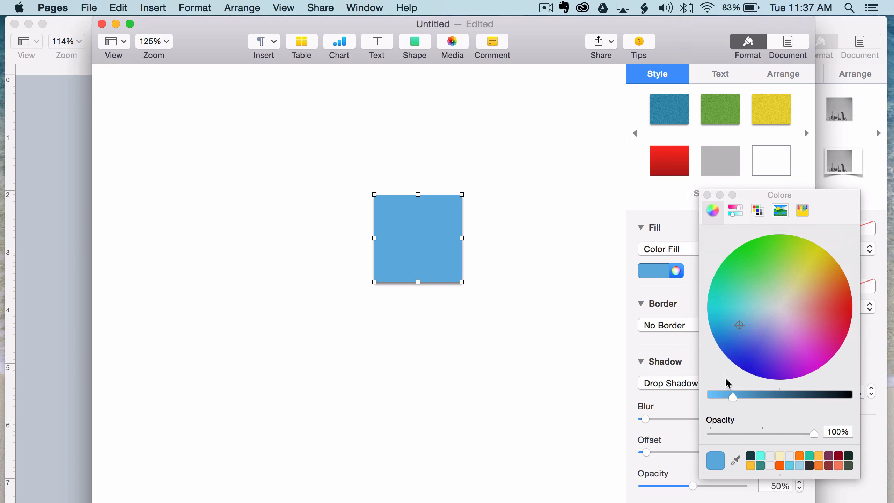
{"action": "left_click_drag", "start_coordinate": [760, 284], "coordinate": [794, 330]}
{"action": "left_click_drag", "start_coordinate": [770, 397], "coordinate": [664, 395]}
{"action": "mouse_move", "coordinate": [786, 322]}
{"action": "left_mouse_down"}
{"action": "mouse_move", "coordinate": [750, 286]}
{"action": "mouse_move", "coordinate": [779, 325]}
{"action": "left_mouse_up"}
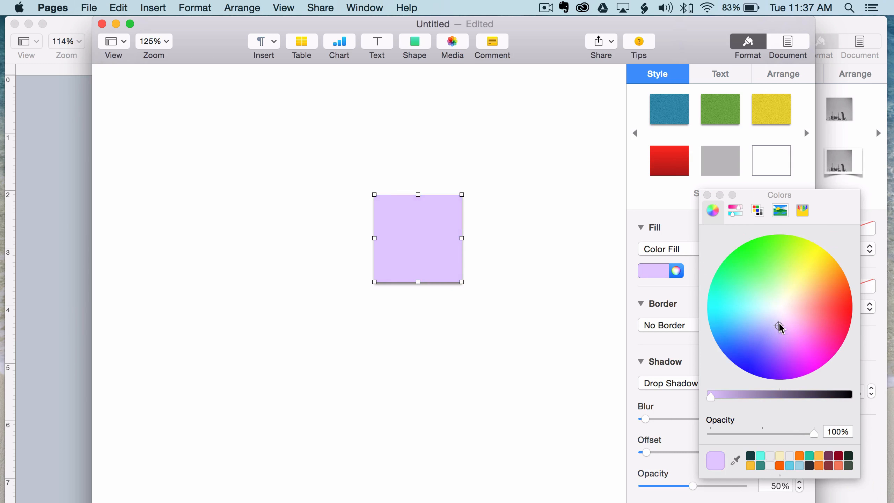
Show the purple fill's RGB and hex values and save the colour as a reusable swatch in the palette.
{"action": "left_click", "coordinate": [734, 211]}
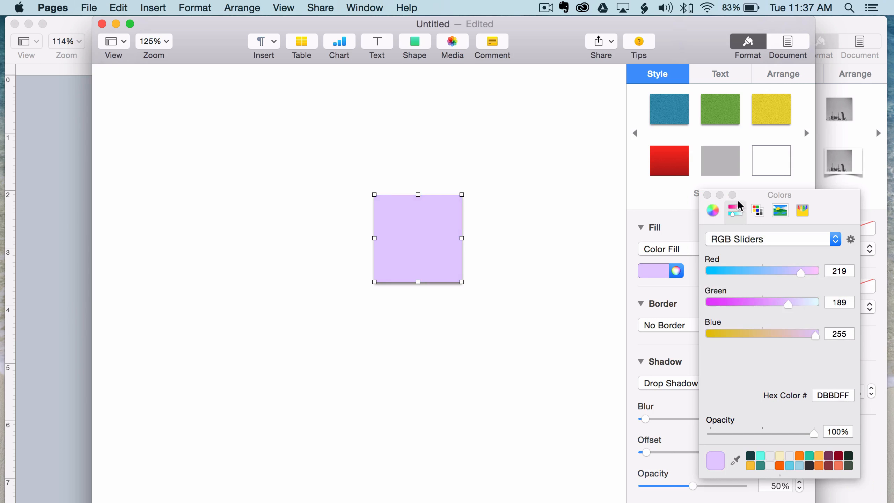
{"action": "left_click", "coordinate": [852, 401]}
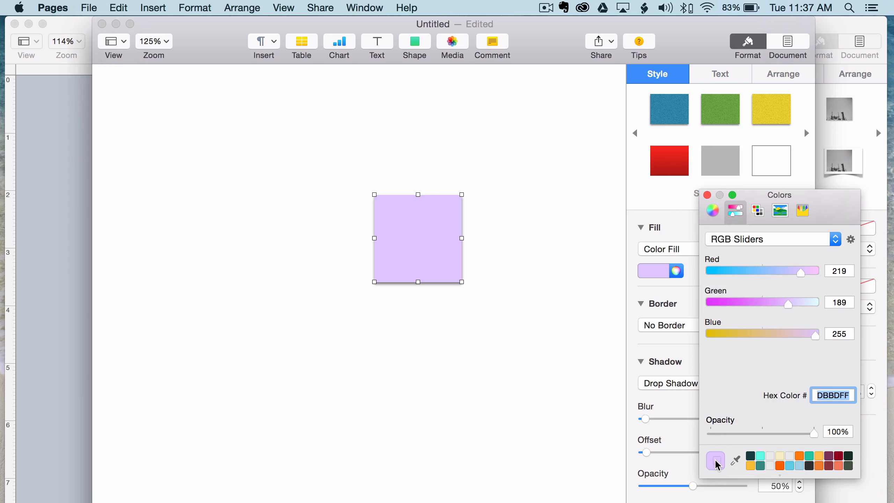
{"action": "left_click_drag", "start_coordinate": [716, 462], "coordinate": [774, 470]}
Try the orange FFC857 and light blue A5D7E7 swatches on the square, reapply the saved purple DBBDFF swatch and close the colour window.
{"action": "left_click", "coordinate": [819, 456]}
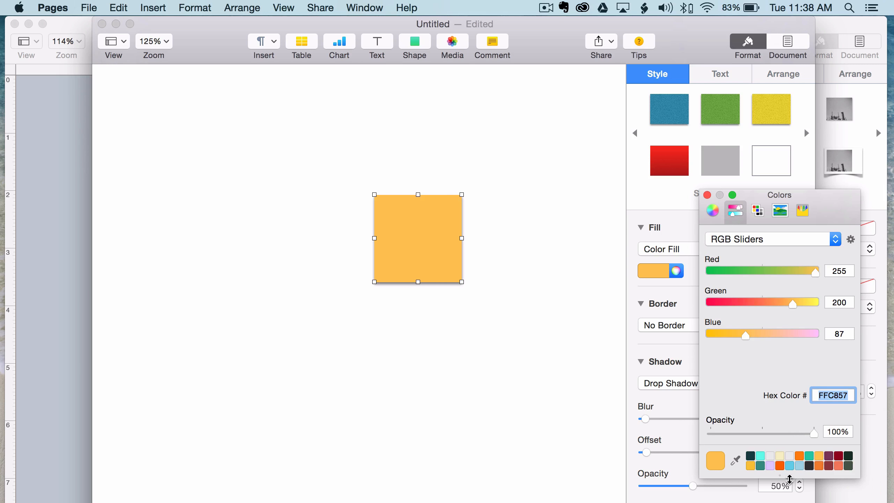
{"action": "left_click", "coordinate": [792, 467]}
{"action": "left_click", "coordinate": [800, 466]}
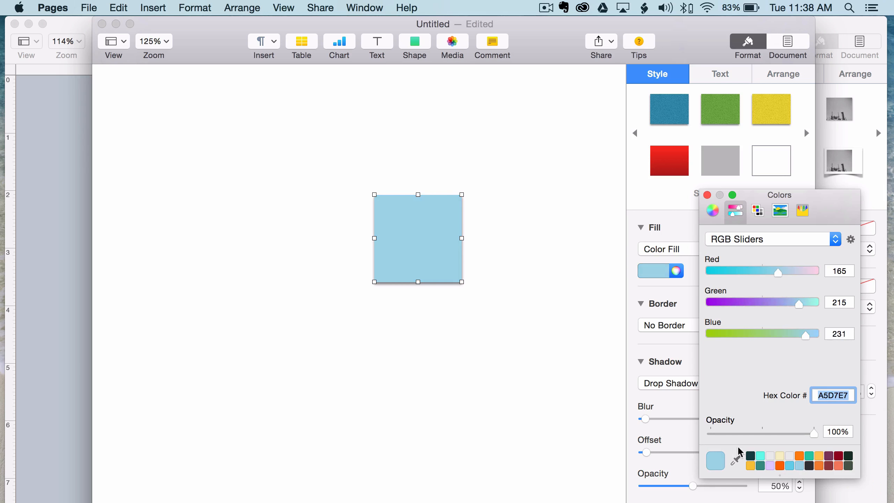
{"action": "left_click", "coordinate": [771, 465]}
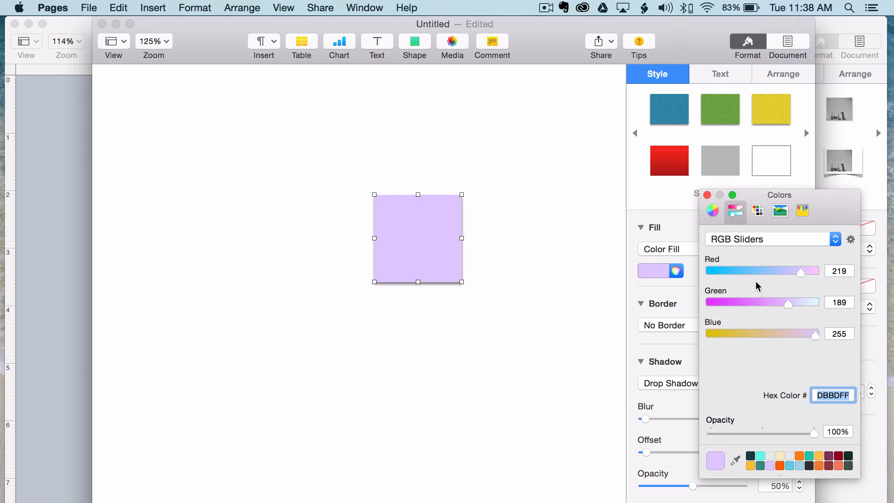
{"action": "left_click", "coordinate": [708, 195]}
Remove the square's drop shadow by setting its shadow type to No Shadow.
{"action": "scroll", "coordinate": [684, 354], "scroll_direction": "down", "scroll_amount": 2}
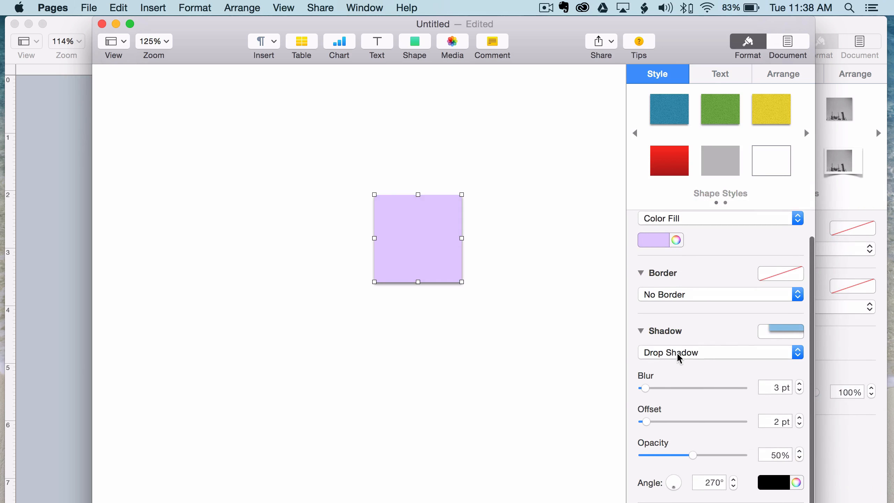
{"action": "left_click", "coordinate": [680, 352]}
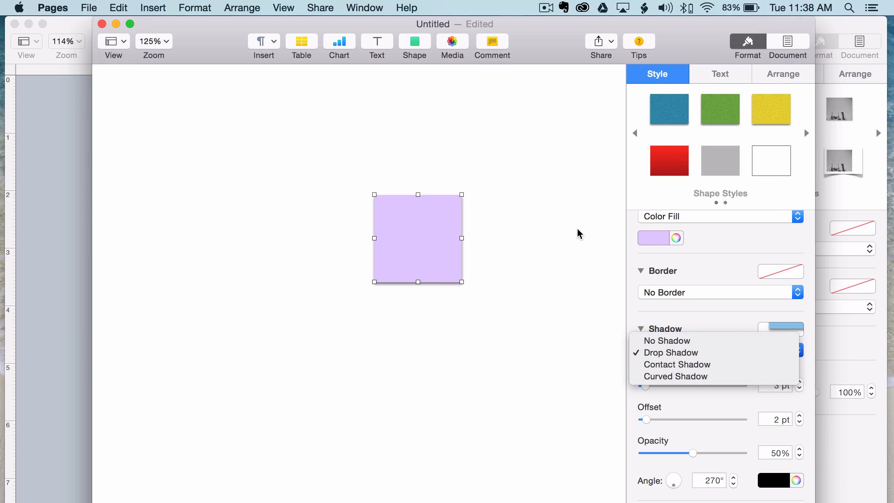
{"action": "left_click", "coordinate": [657, 341]}
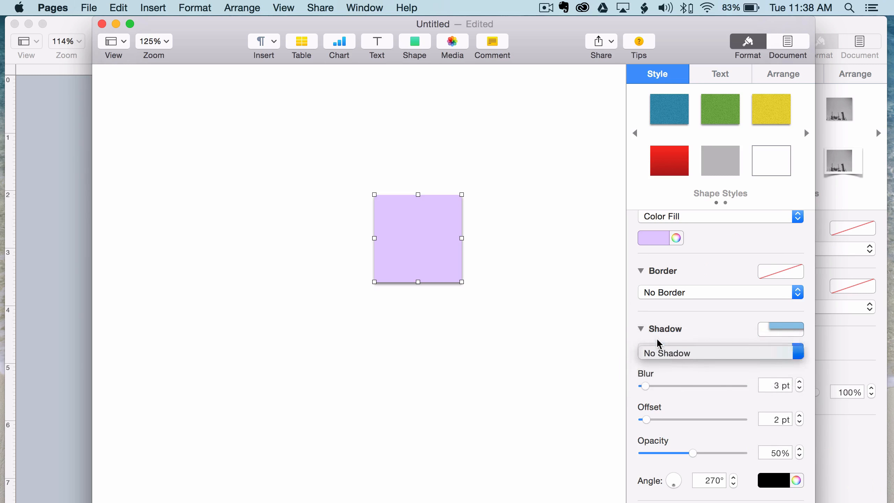
{"action": "left_click", "coordinate": [679, 329]}
{"action": "left_click", "coordinate": [684, 358]}
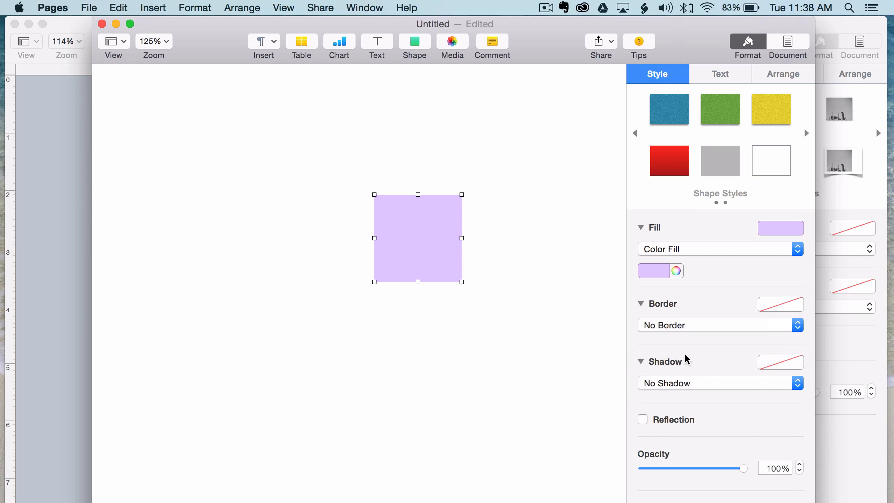
Try a drop shadow with 44 pt blur, 1 pt offset and 10% opacity on the square, and remove it again.
{"action": "left_click", "coordinate": [686, 383]}
{"action": "left_click", "coordinate": [665, 395]}
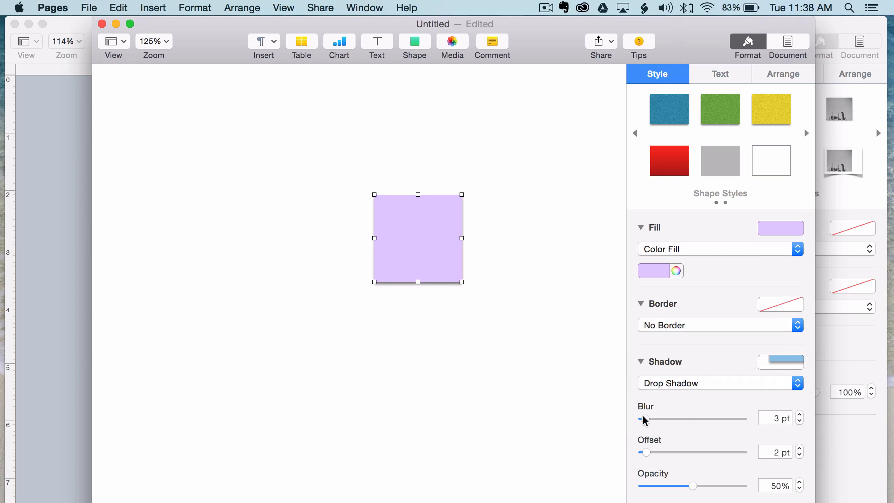
{"action": "left_click_drag", "start_coordinate": [645, 419], "coordinate": [687, 420]}
{"action": "mouse_move", "coordinate": [662, 452]}
{"action": "left_mouse_down"}
{"action": "mouse_move", "coordinate": [725, 455]}
{"action": "mouse_move", "coordinate": [646, 454]}
{"action": "left_mouse_up"}
{"action": "left_click_drag", "start_coordinate": [696, 488], "coordinate": [652, 488]}
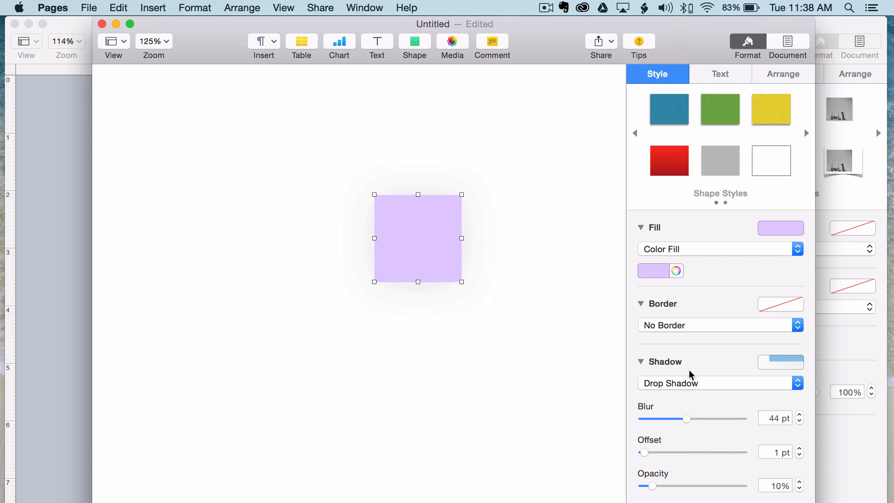
{"action": "left_click", "coordinate": [690, 383]}
{"action": "left_click", "coordinate": [689, 371]}
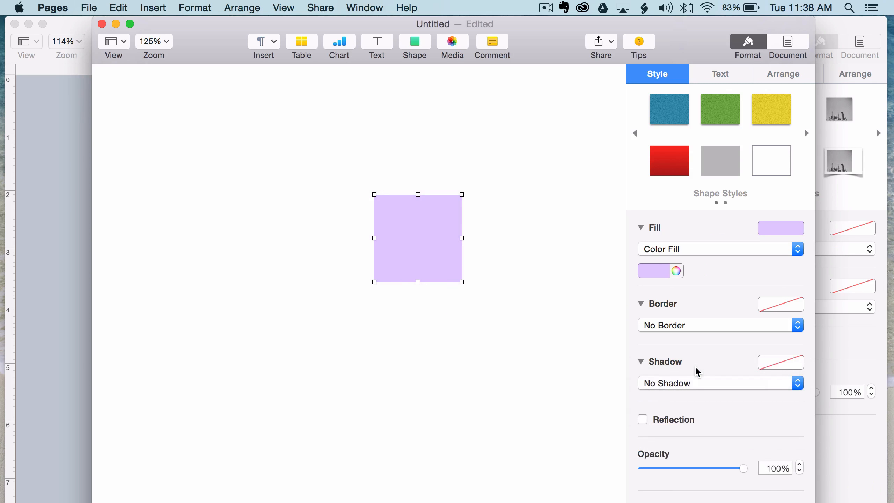
Save the purple square's formatting as a new shape style and deselect the square.
{"action": "left_click", "coordinate": [807, 133]}
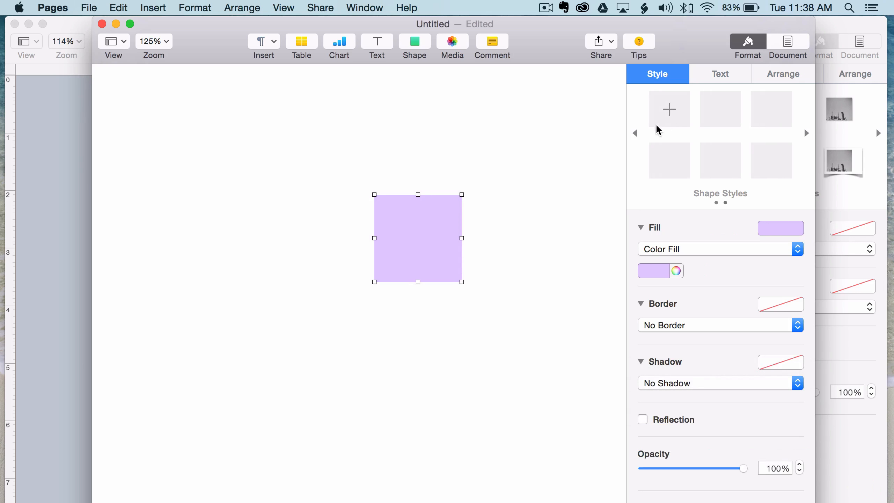
{"action": "left_click", "coordinate": [671, 110]}
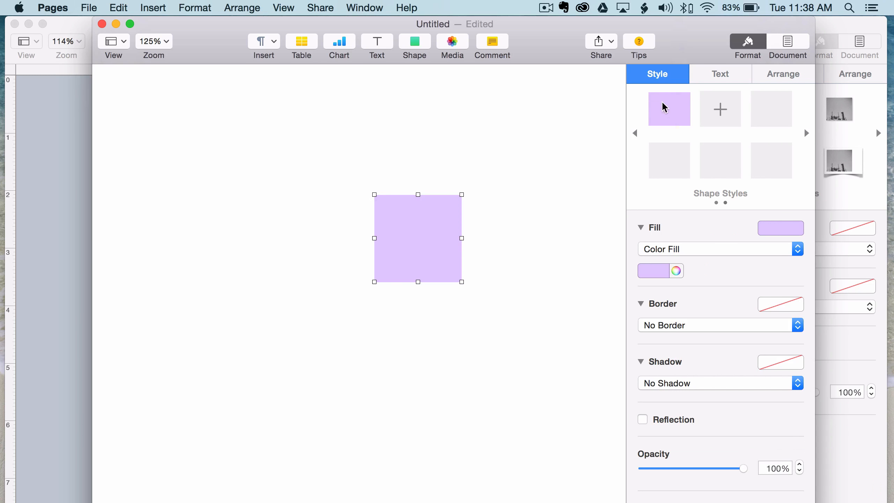
{"action": "left_click", "coordinate": [538, 132]}
Insert a second square and apply the saved purple shape style to it.
{"action": "left_click", "coordinate": [417, 58]}
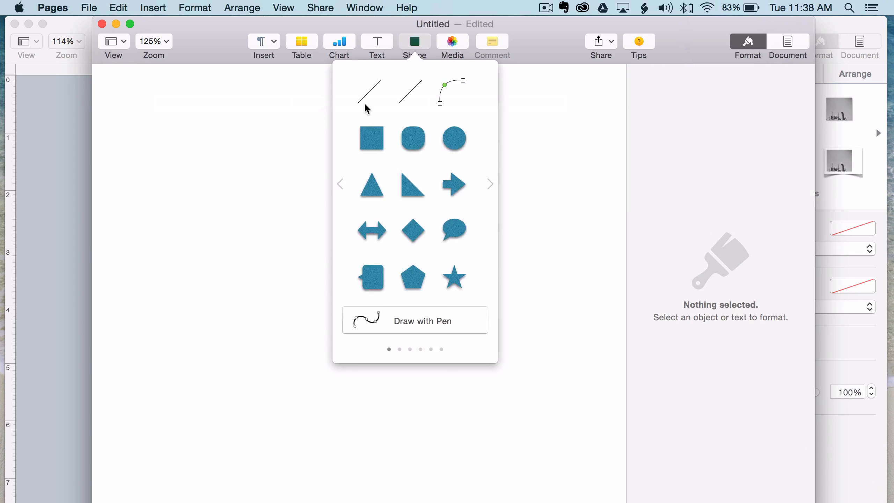
{"action": "left_click", "coordinate": [371, 137]}
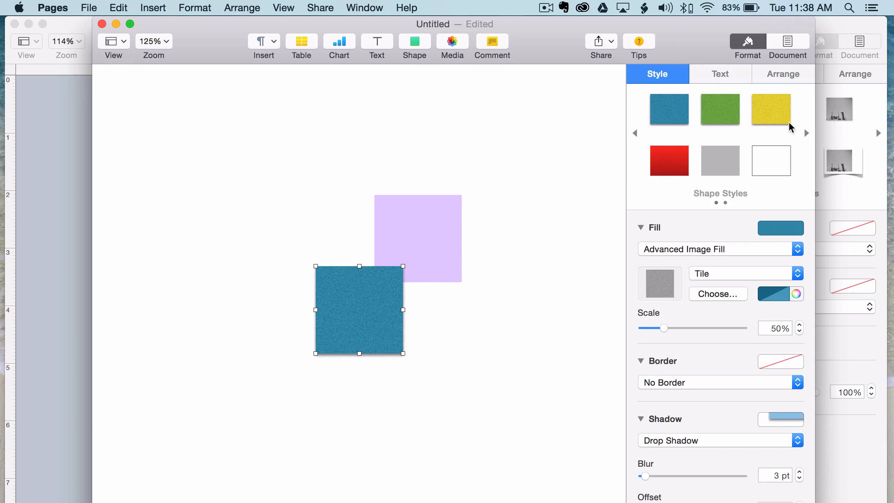
{"action": "left_click", "coordinate": [806, 133]}
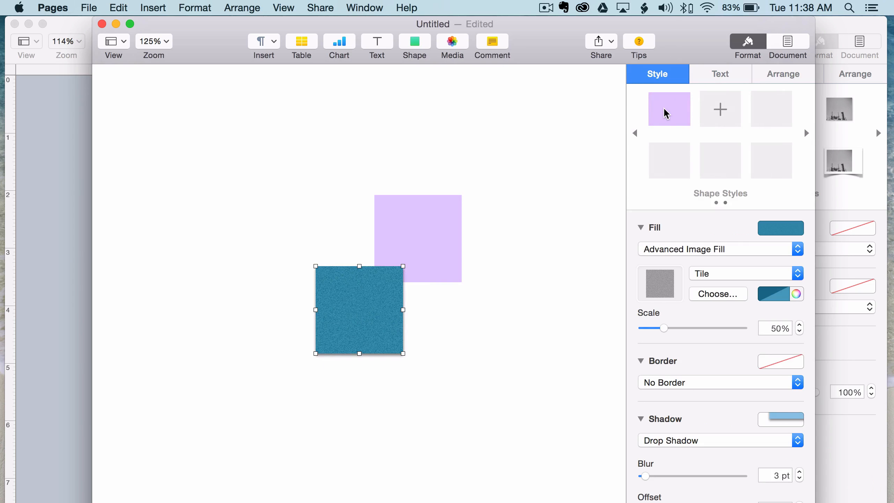
{"action": "left_click", "coordinate": [673, 109]}
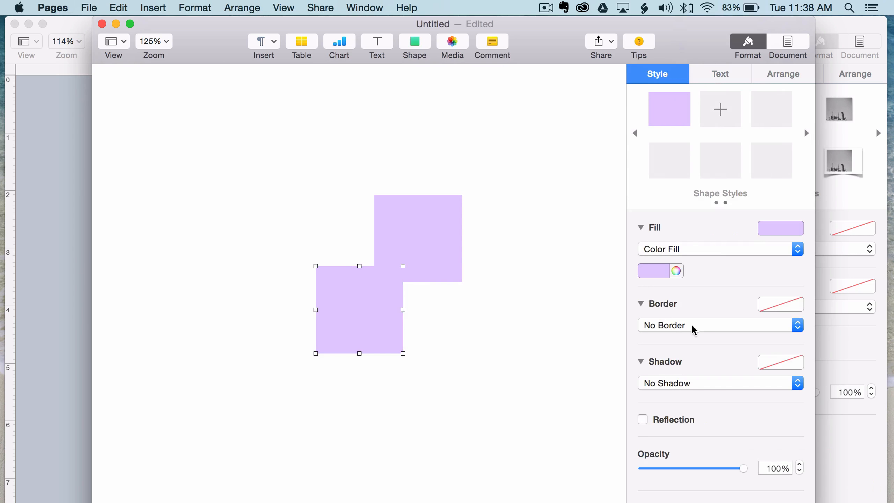
Recolour the second square's fill to blue 4CCBFF with the RGB sliders and close the colour window.
{"action": "left_click", "coordinate": [677, 271]}
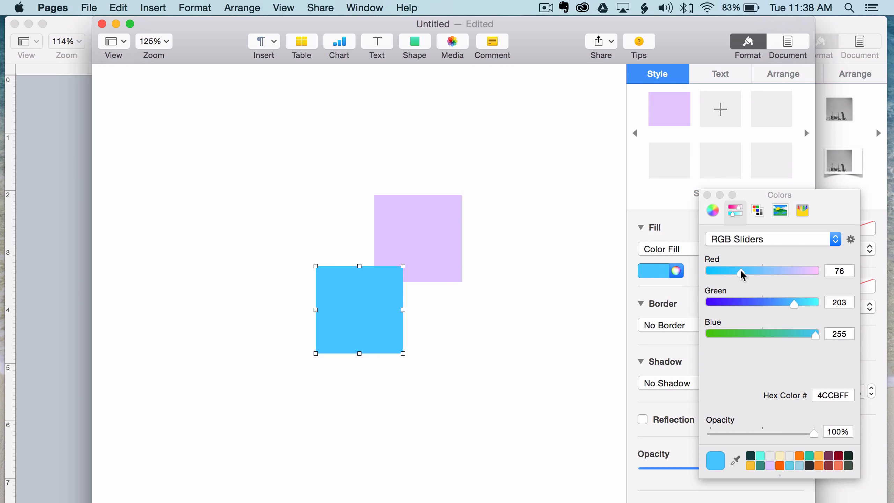
{"action": "left_click", "coordinate": [412, 313]}
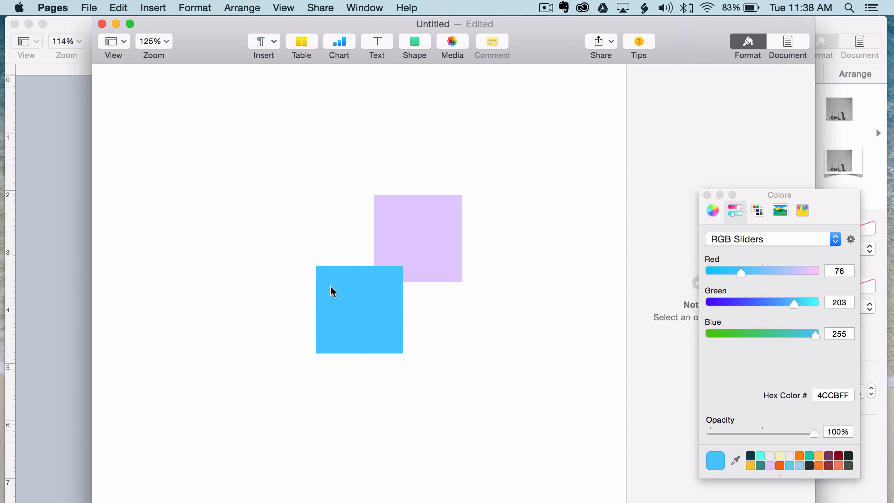
{"action": "left_click", "coordinate": [707, 195]}
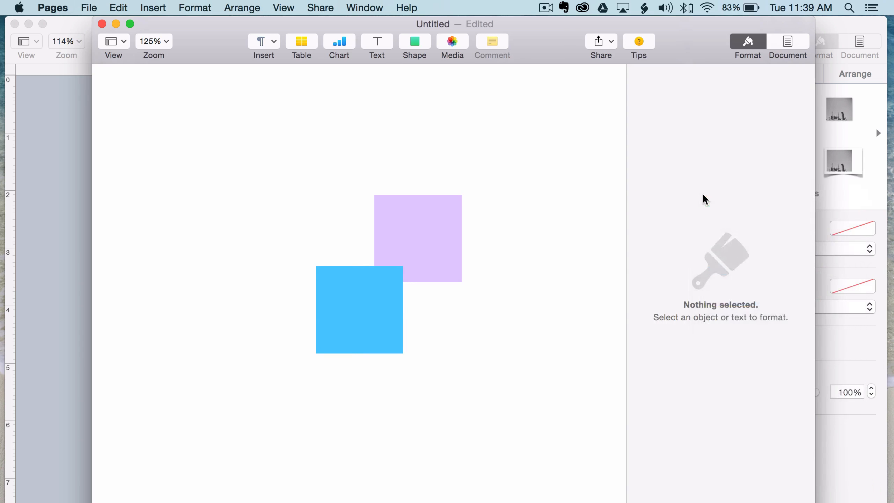
Switch to the template-pages.pages document and apply the saved orange shape style to the cover title's upper bar.
{"action": "left_click_drag", "start_coordinate": [224, 20], "coordinate": [226, 20]}
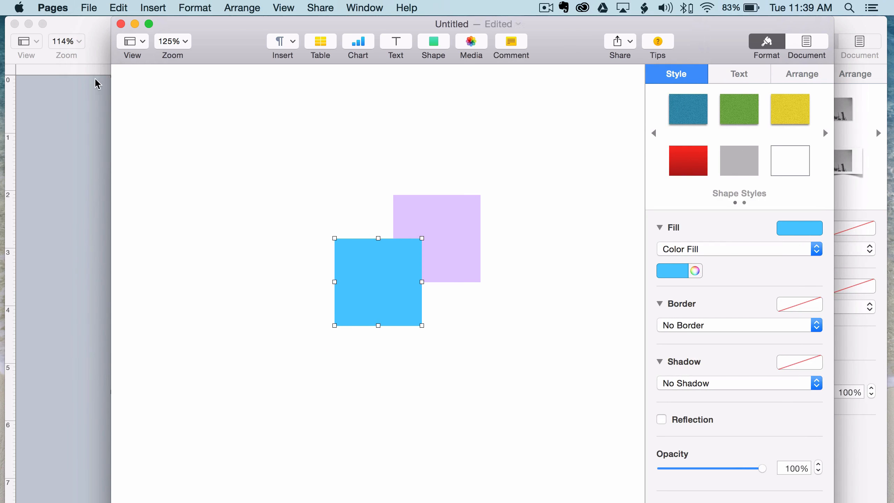
{"action": "left_click", "coordinate": [91, 100]}
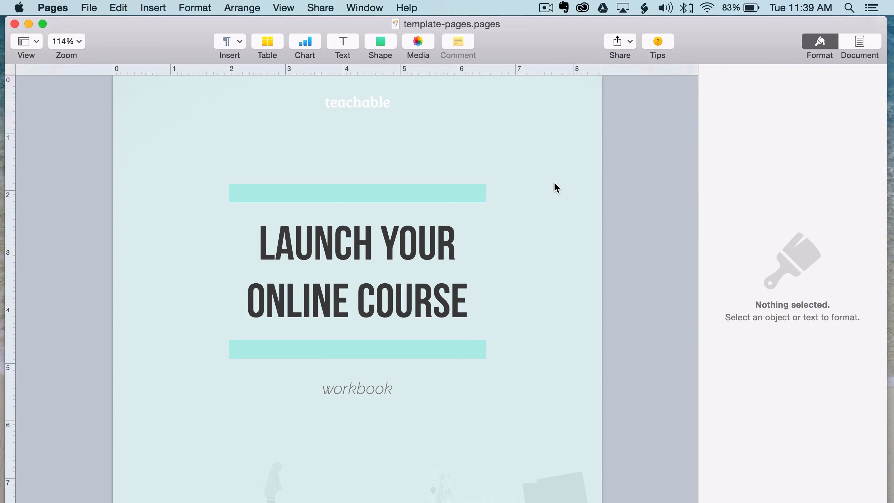
{"action": "scroll", "coordinate": [457, 197], "scroll_direction": "down", "scroll_amount": 1}
{"action": "left_click", "coordinate": [471, 197]}
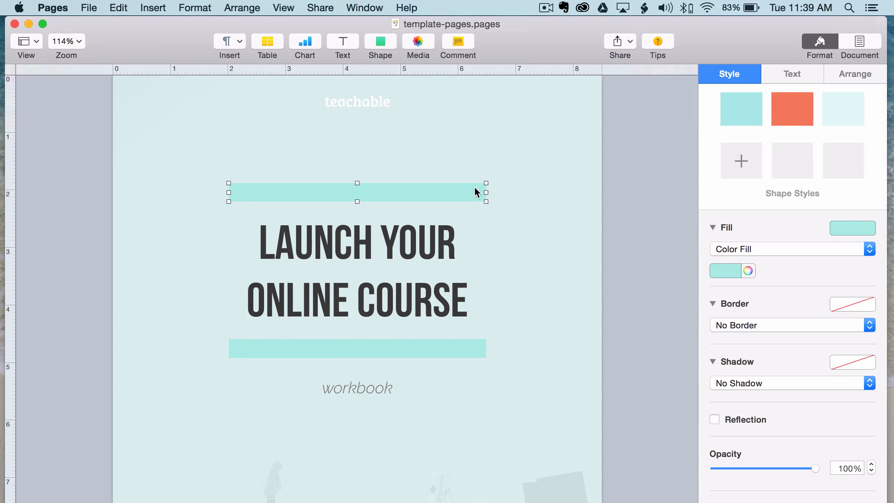
{"action": "scroll", "coordinate": [499, 268], "scroll_direction": "down", "scroll_amount": 15}
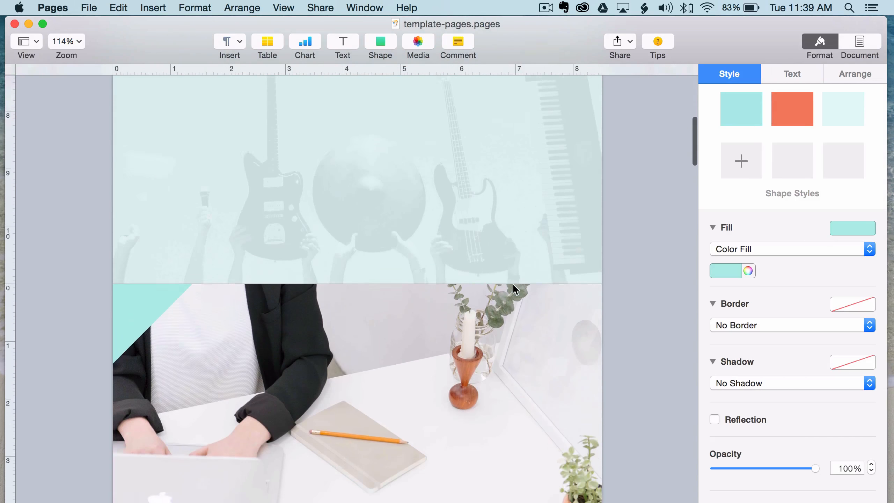
{"action": "scroll", "coordinate": [512, 281], "scroll_direction": "down", "scroll_amount": 15}
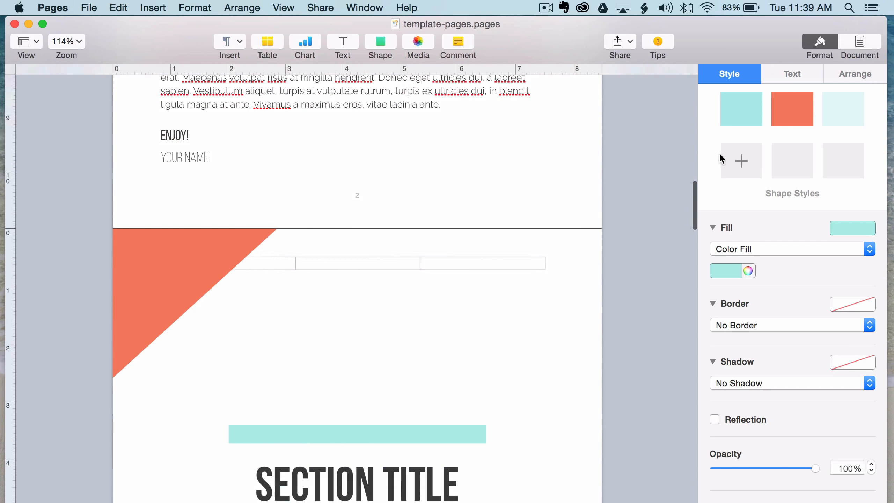
{"action": "left_click", "coordinate": [802, 110]}
Review how the colours are used on the cover, the introduction page and the section title page.
{"action": "scroll", "coordinate": [625, 252], "scroll_direction": "down", "scroll_amount": 10}
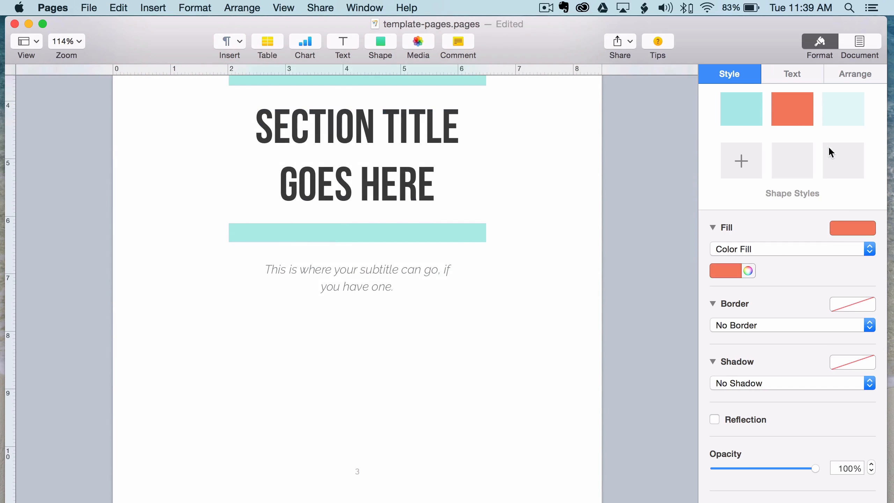
{"action": "scroll", "coordinate": [577, 282], "scroll_direction": "up", "scroll_amount": 20}
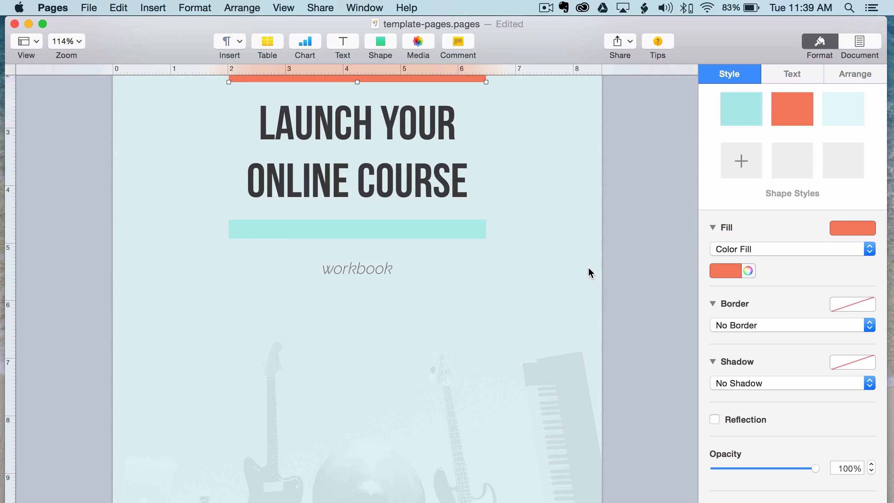
{"action": "scroll", "coordinate": [588, 266], "scroll_direction": "down", "scroll_amount": 10}
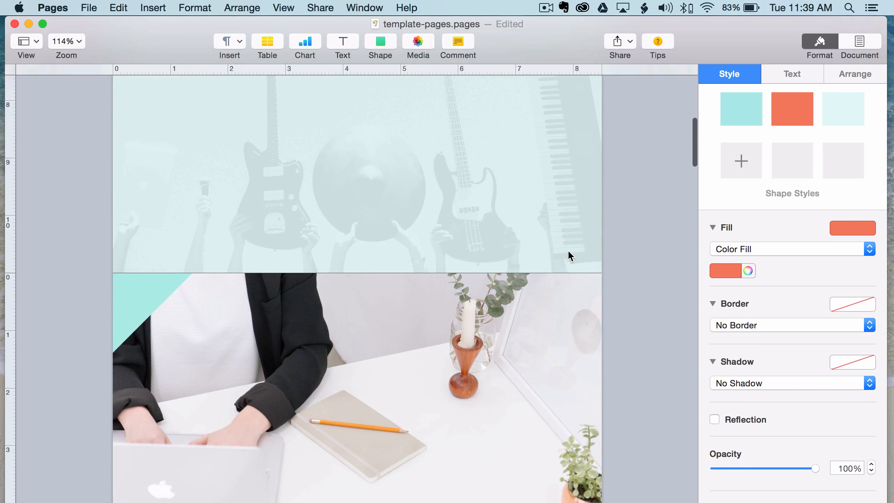
{"action": "scroll", "coordinate": [569, 252], "scroll_direction": "down", "scroll_amount": 10}
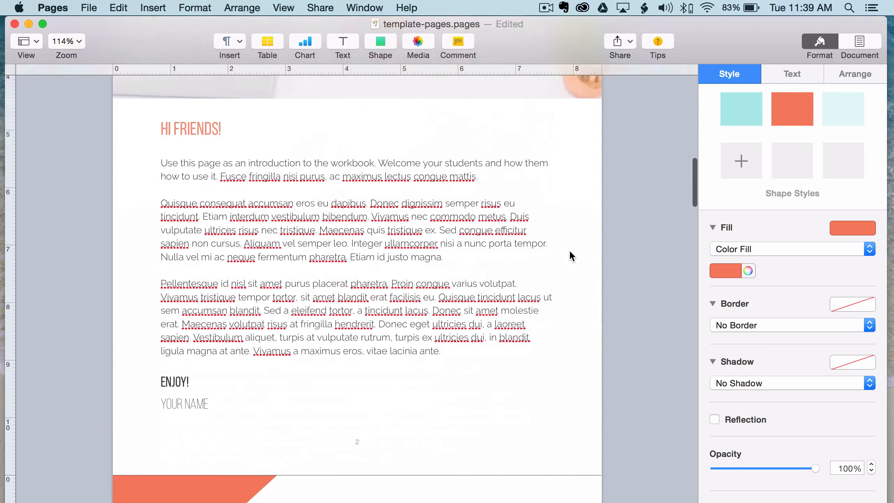
{"action": "scroll", "coordinate": [569, 250], "scroll_direction": "down", "scroll_amount": 1}
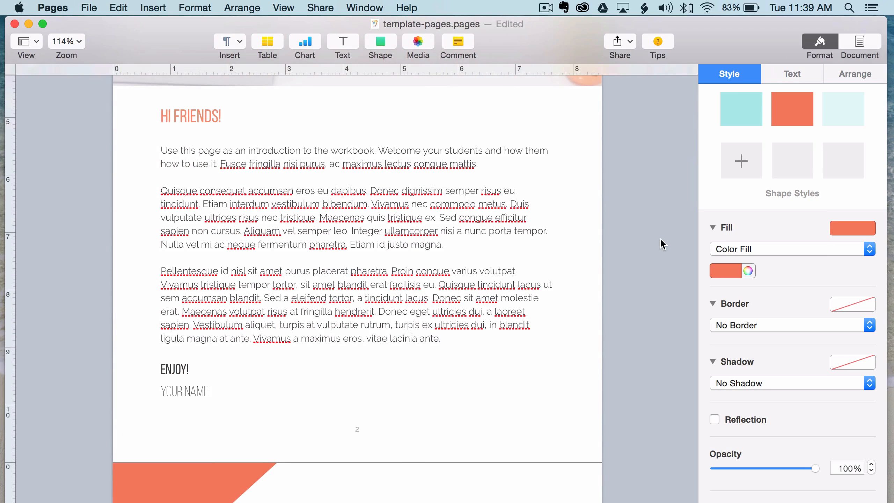
{"action": "scroll", "coordinate": [661, 240], "scroll_direction": "down", "scroll_amount": 1}
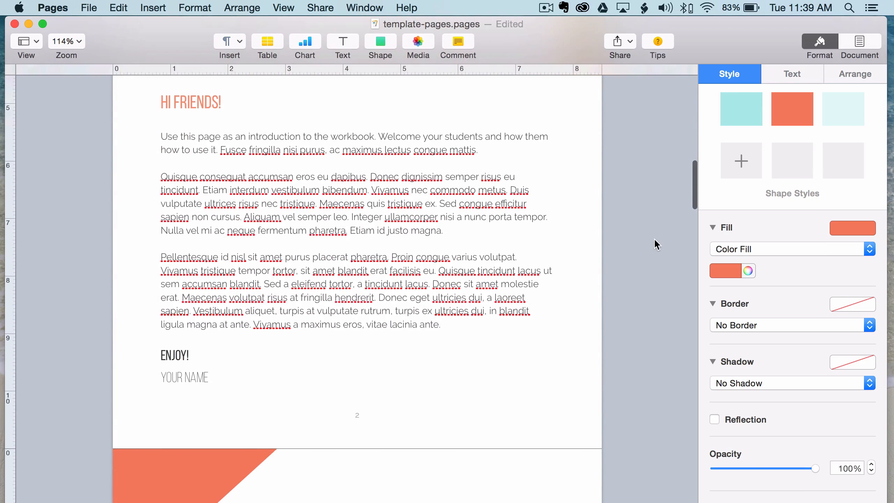
{"action": "left_click", "coordinate": [342, 254]}
{"action": "scroll", "coordinate": [629, 295], "scroll_direction": "down", "scroll_amount": 5}
{"action": "scroll", "coordinate": [629, 294], "scroll_direction": "down", "scroll_amount": 15}
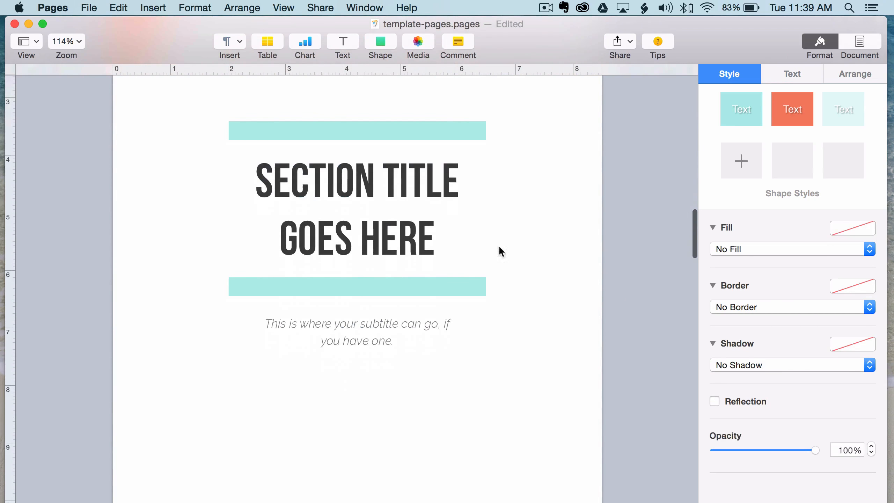
{"action": "left_click", "coordinate": [431, 140]}
{"action": "scroll", "coordinate": [458, 146], "scroll_direction": "up", "scroll_amount": 5}
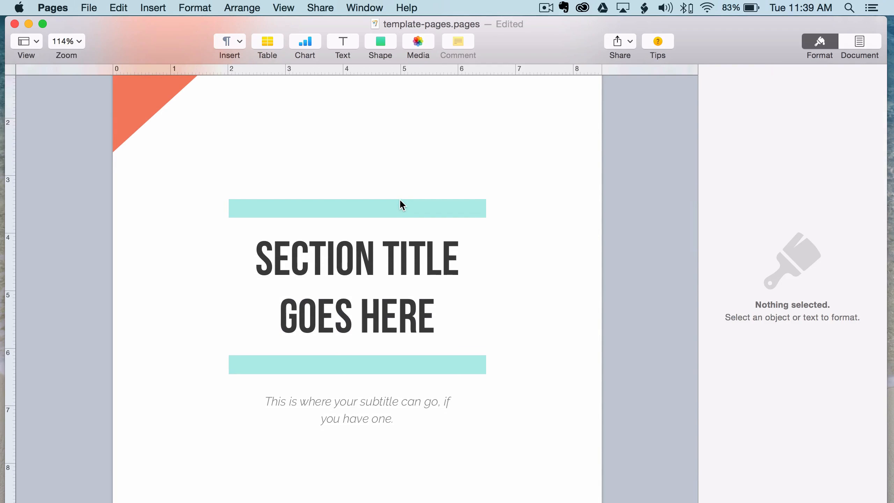
{"action": "scroll", "coordinate": [401, 201], "scroll_direction": "up", "scroll_amount": 5}
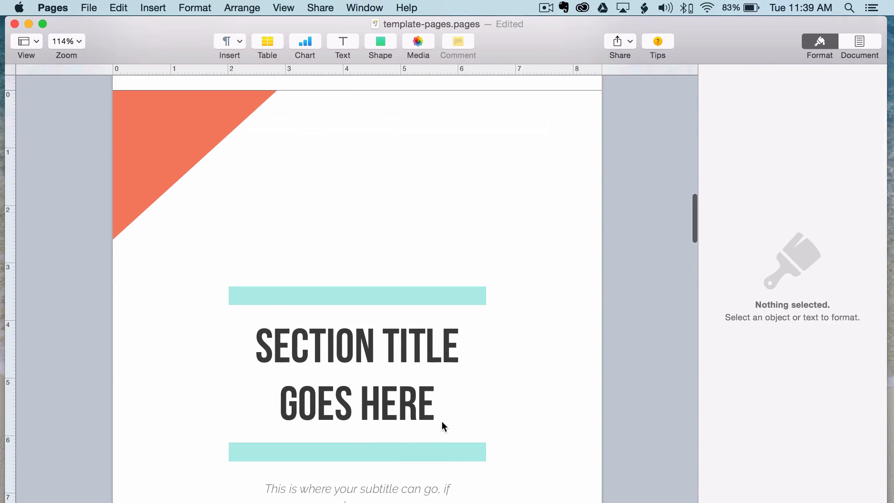
{"action": "scroll", "coordinate": [489, 224], "scroll_direction": "down", "scroll_amount": 5}
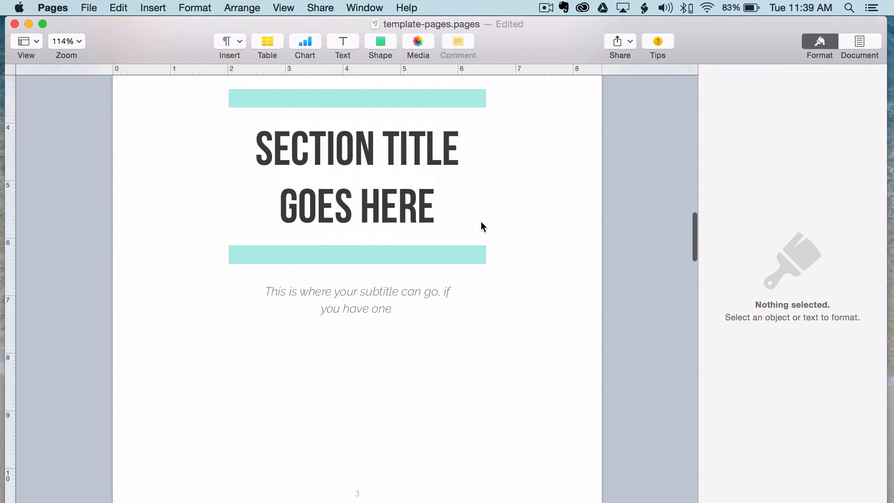
{"action": "scroll", "coordinate": [480, 220], "scroll_direction": "up", "scroll_amount": 3}
Move the subtitle to the right and the title to the left on the section title page, out of centre alignment.
{"action": "left_click", "coordinate": [382, 200]}
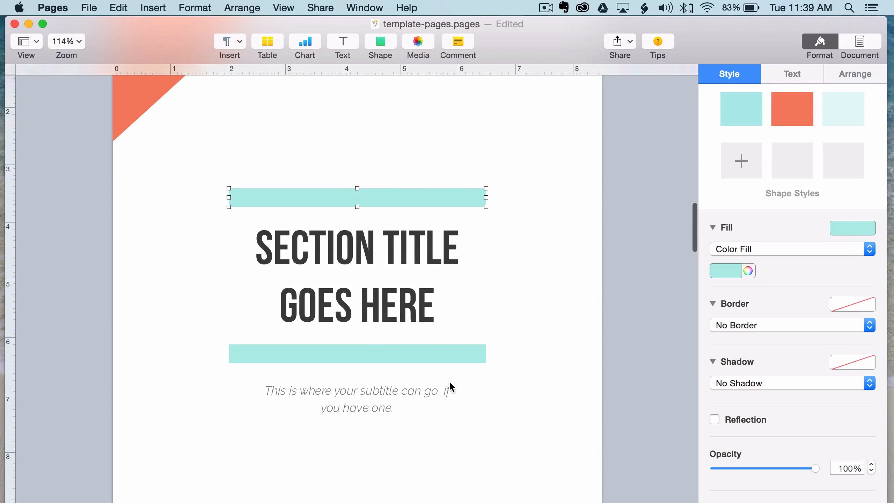
{"action": "left_click", "coordinate": [430, 258]}
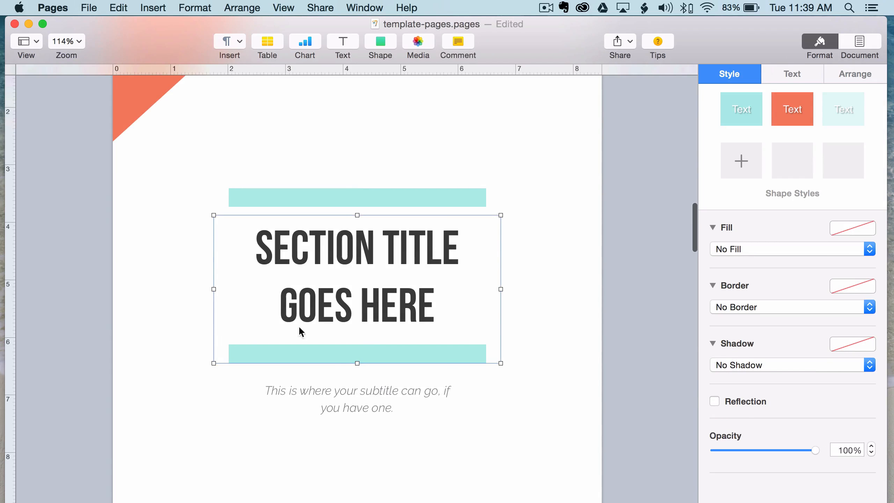
{"action": "left_click", "coordinate": [364, 392]}
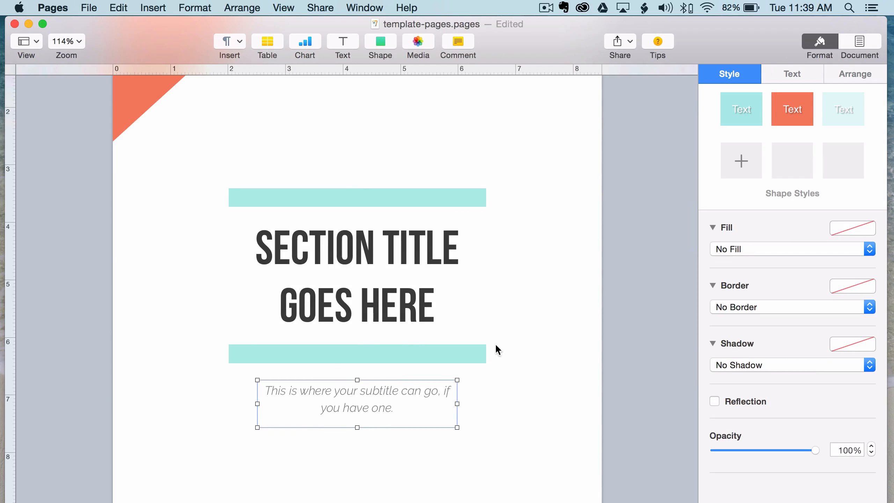
{"action": "left_click_drag", "start_coordinate": [453, 405], "coordinate": [540, 406]}
{"action": "left_click_drag", "start_coordinate": [396, 277], "coordinate": [322, 261]}
{"action": "left_click", "coordinate": [516, 210]}
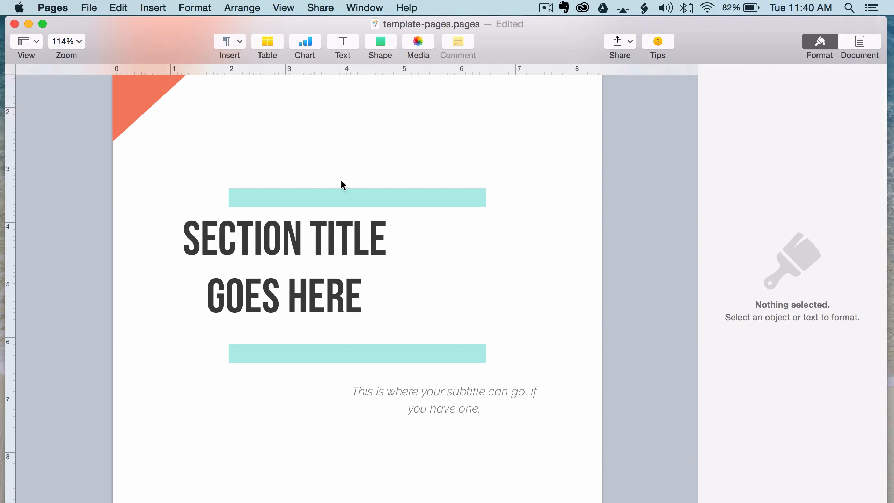
Select both teal bars, the title and the subtitle together and align them to a common horizontal centre.
{"action": "left_click_drag", "start_coordinate": [545, 466], "coordinate": [372, 156]}
{"action": "left_click_drag", "start_coordinate": [411, 124], "coordinate": [535, 496]}
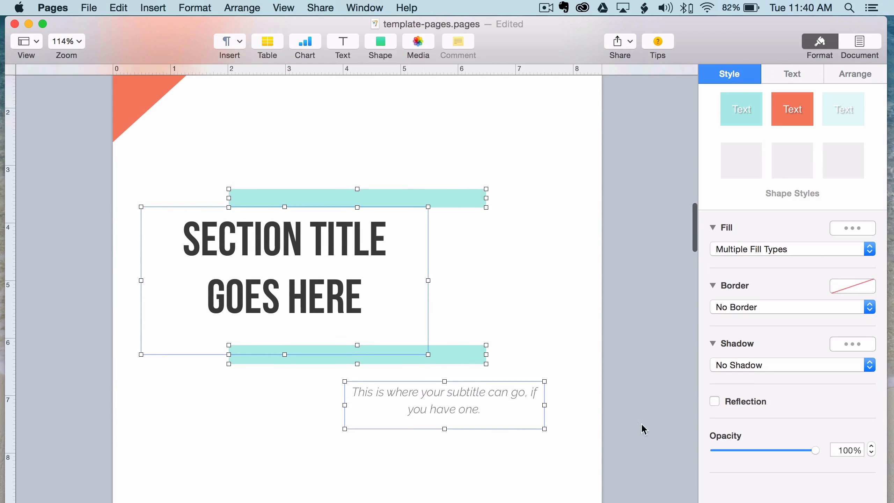
{"action": "left_click", "coordinate": [855, 77]}
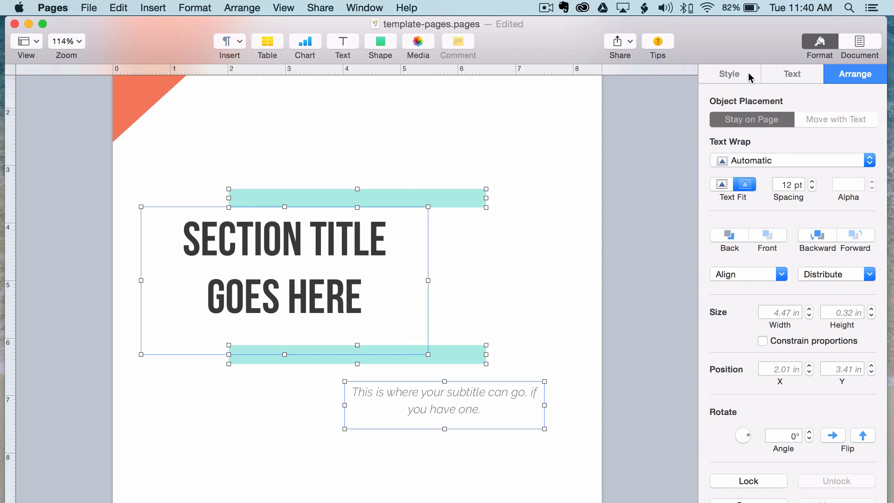
{"action": "left_click", "coordinate": [750, 269]}
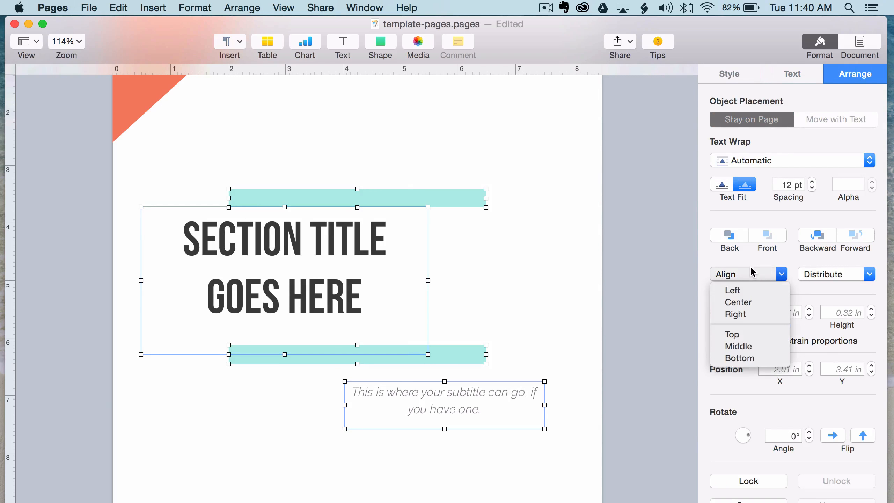
{"action": "left_click", "coordinate": [750, 302]}
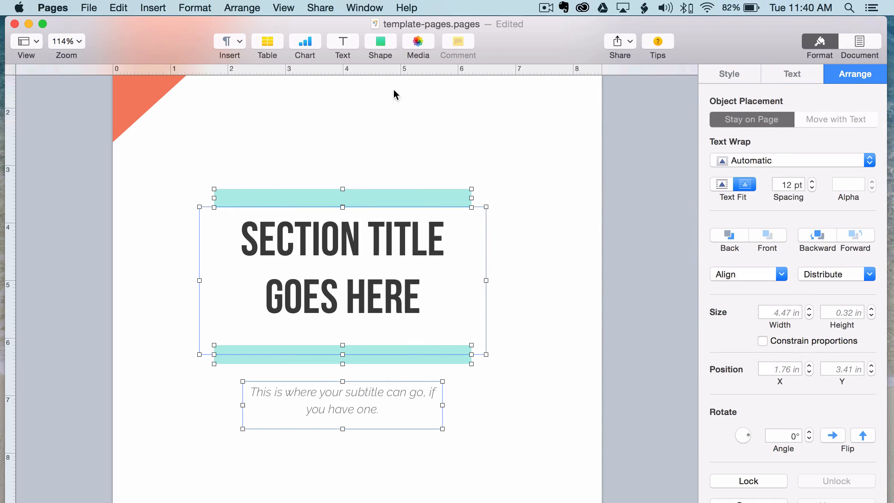
Select both teal bars, the title and the subtitle together and move them to the horizontal centre of the section title page.
{"action": "scroll", "coordinate": [364, 93], "scroll_direction": "down", "scroll_amount": 1}
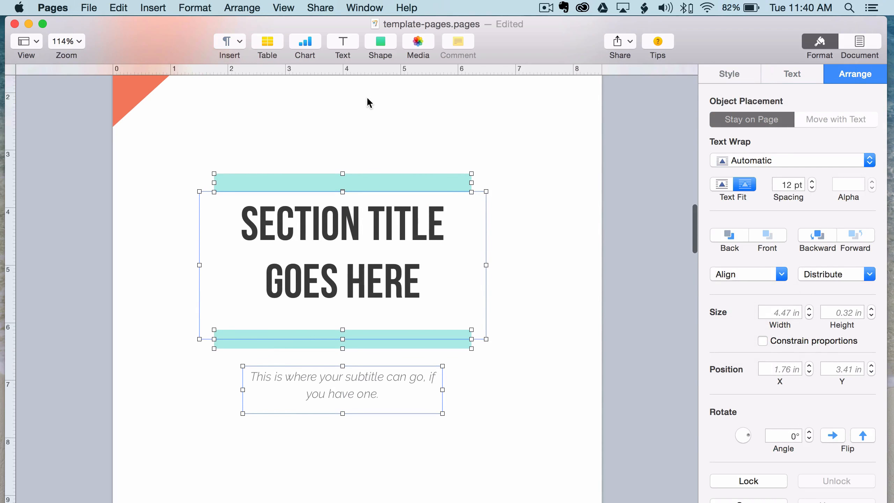
{"action": "scroll", "coordinate": [367, 100], "scroll_direction": "up", "scroll_amount": 3}
{"action": "left_click", "coordinate": [550, 240]}
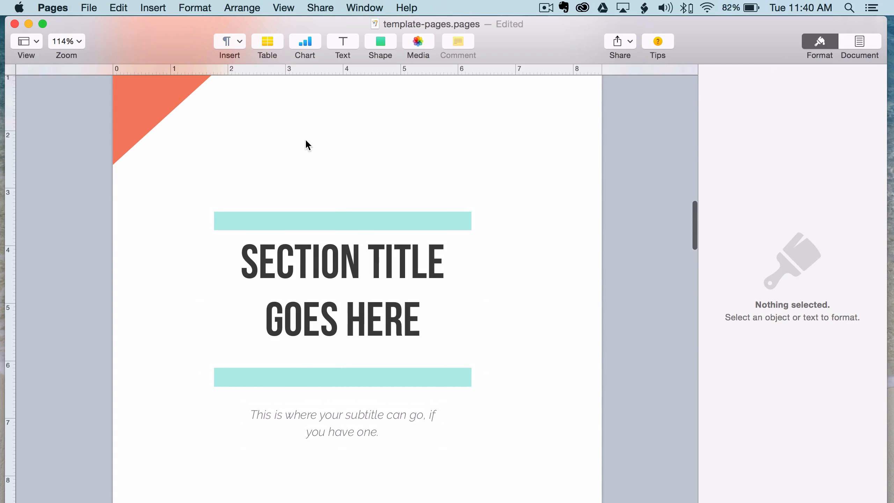
{"action": "left_click_drag", "start_coordinate": [309, 138], "coordinate": [373, 467]}
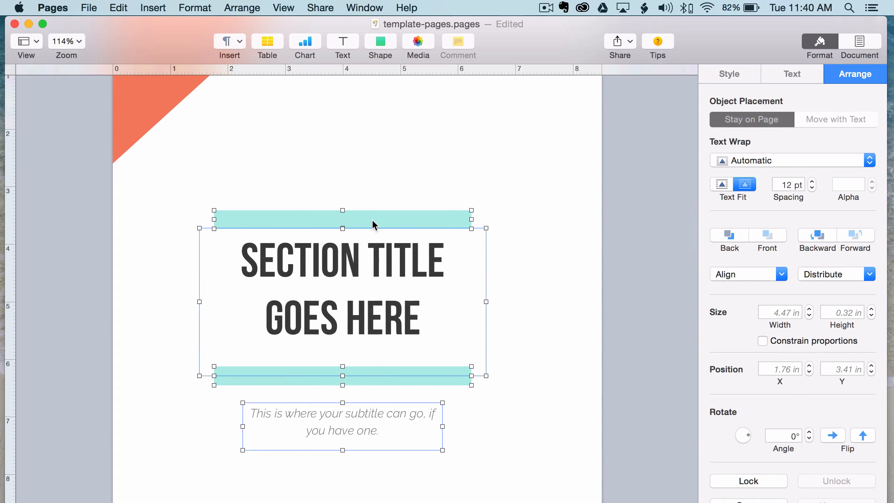
{"action": "left_click_drag", "start_coordinate": [372, 219], "coordinate": [388, 216]}
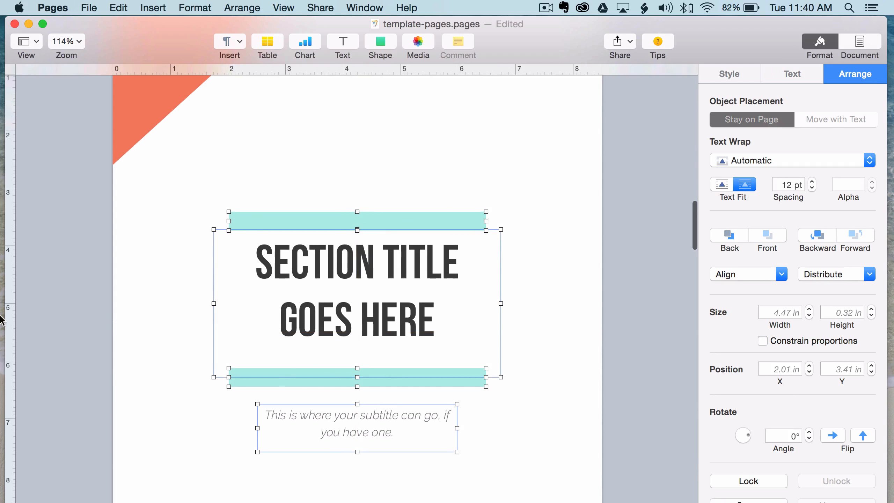
{"action": "left_click", "coordinate": [624, 363]}
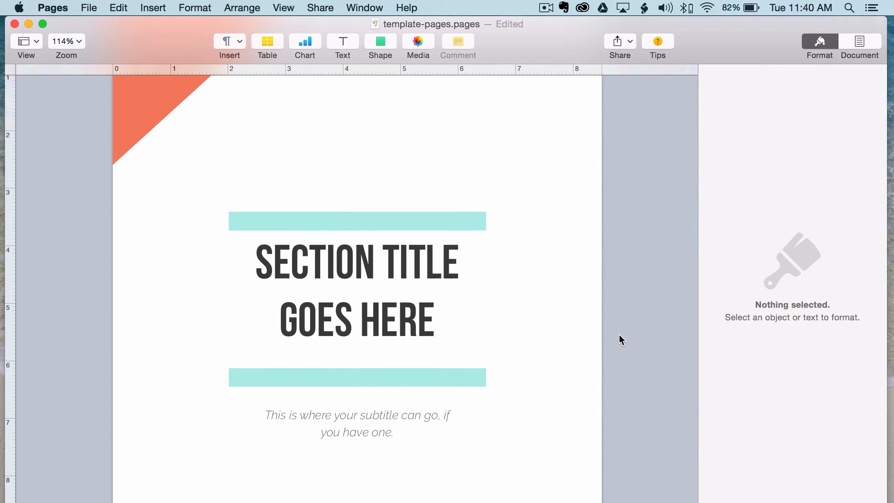
Insert a text box on page 4 and place it below the answer line of question 3.
{"action": "scroll", "coordinate": [619, 335], "scroll_direction": "down", "scroll_amount": 10}
{"action": "scroll", "coordinate": [616, 338], "scroll_direction": "down", "scroll_amount": 5}
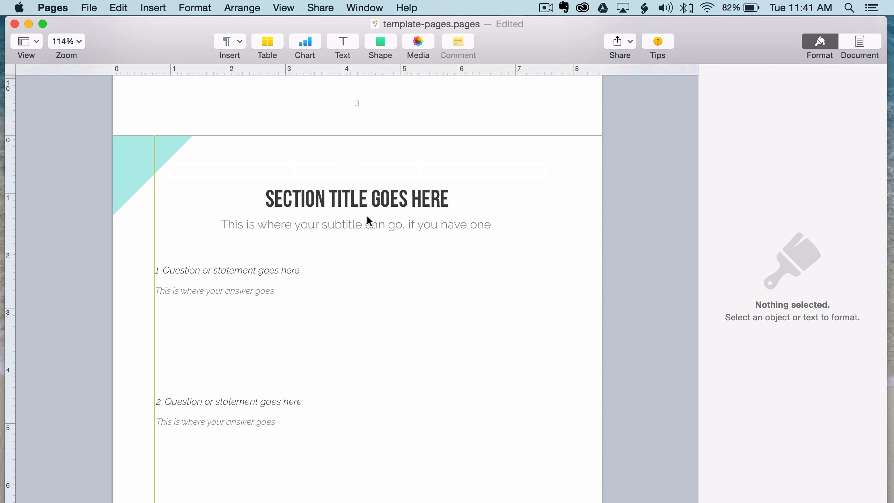
{"action": "left_click", "coordinate": [366, 199]}
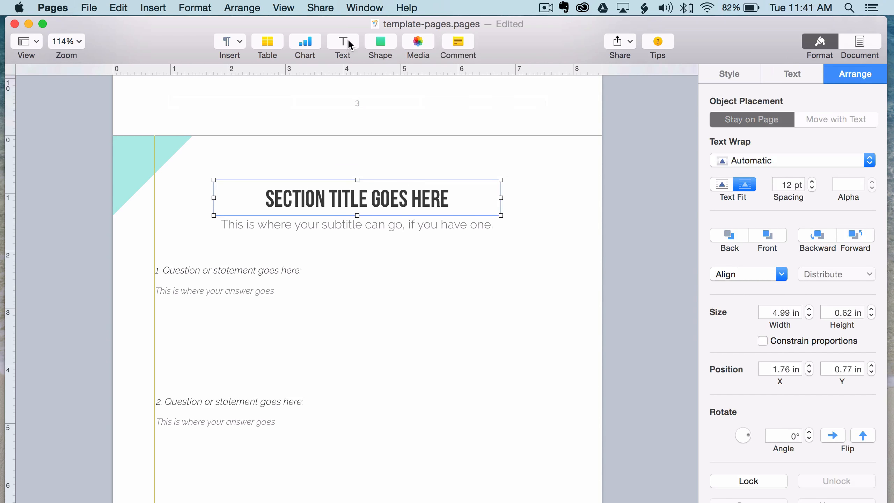
{"action": "scroll", "coordinate": [243, 316], "scroll_direction": "down", "scroll_amount": 5}
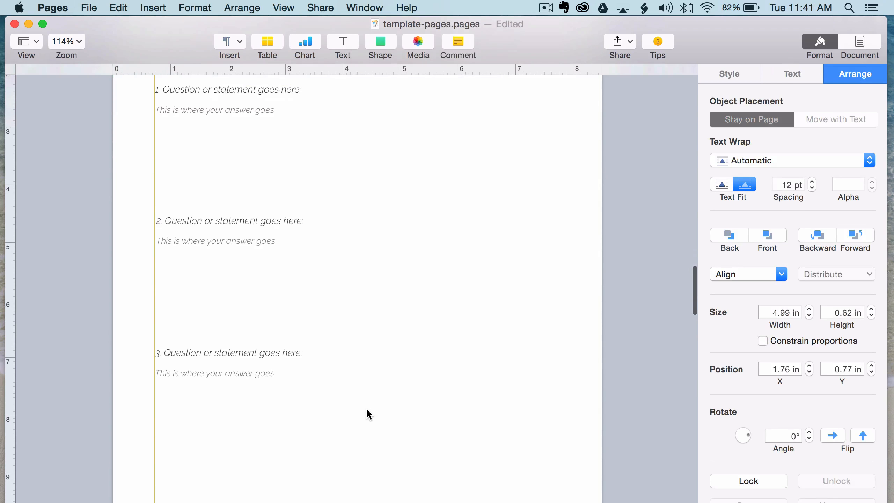
{"action": "scroll", "coordinate": [454, 376], "scroll_direction": "down", "scroll_amount": 3}
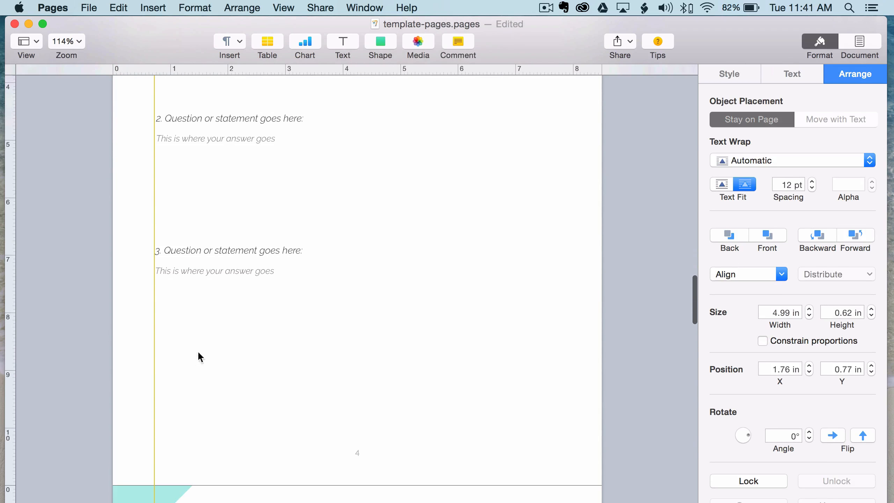
{"action": "left_click", "coordinate": [343, 43]}
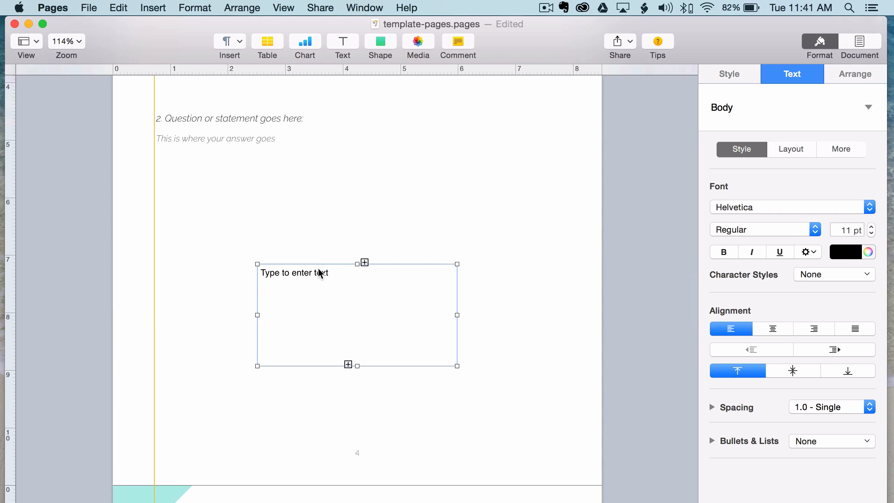
{"action": "left_click_drag", "start_coordinate": [319, 274], "coordinate": [343, 323]}
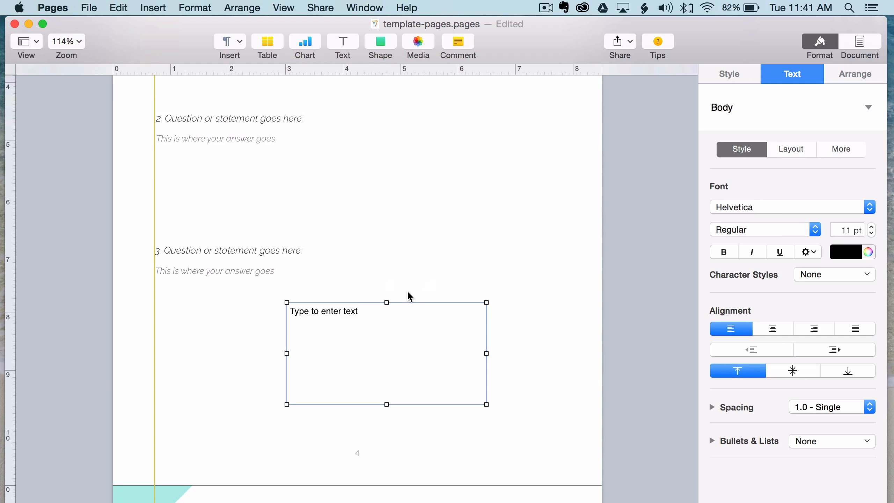
Set the new text box's text wrap to None and move its left edge onto the yellow guide, at about 0.72 in X and 8.49 in Y.
{"action": "left_click", "coordinate": [854, 74]}
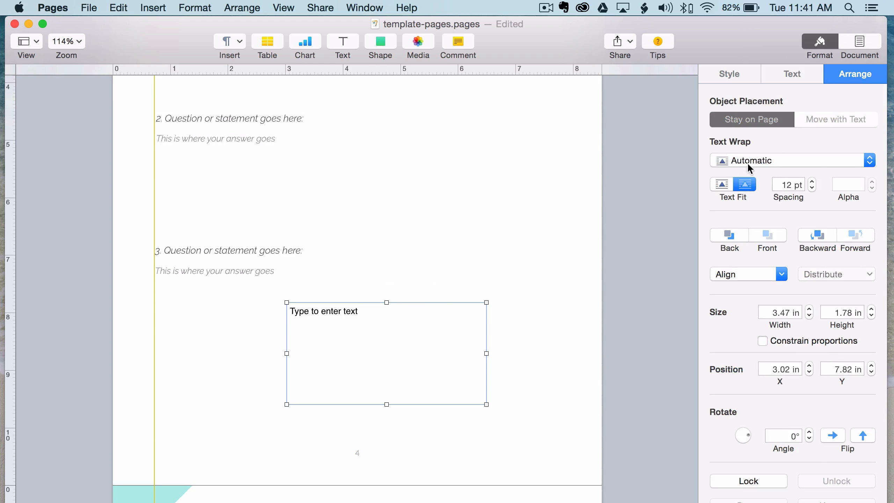
{"action": "left_click", "coordinate": [772, 162]}
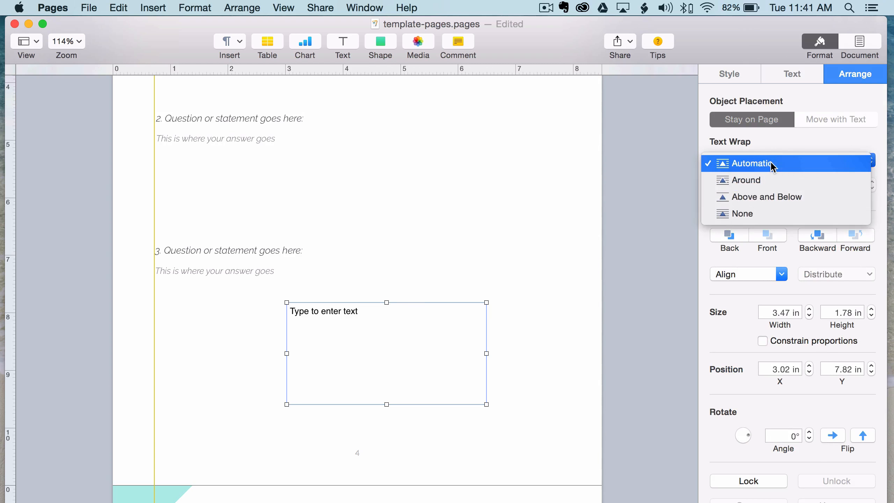
{"action": "left_click", "coordinate": [757, 213]}
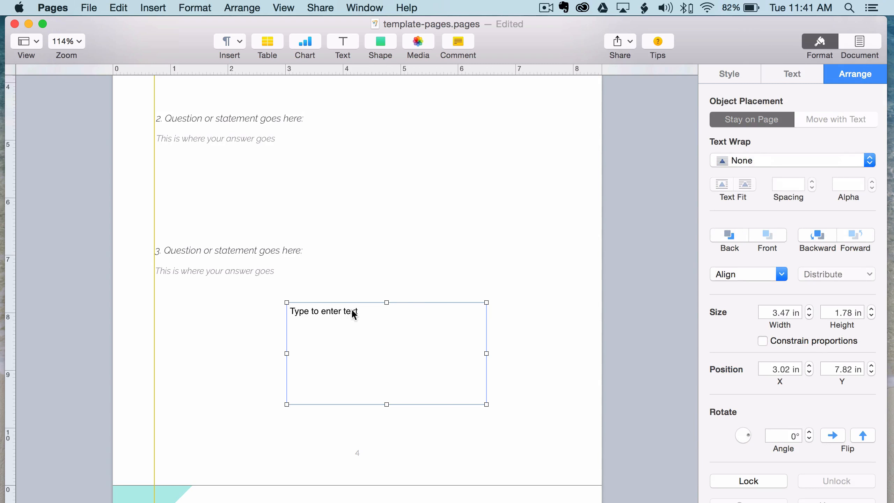
{"action": "left_click_drag", "start_coordinate": [352, 313], "coordinate": [214, 349]}
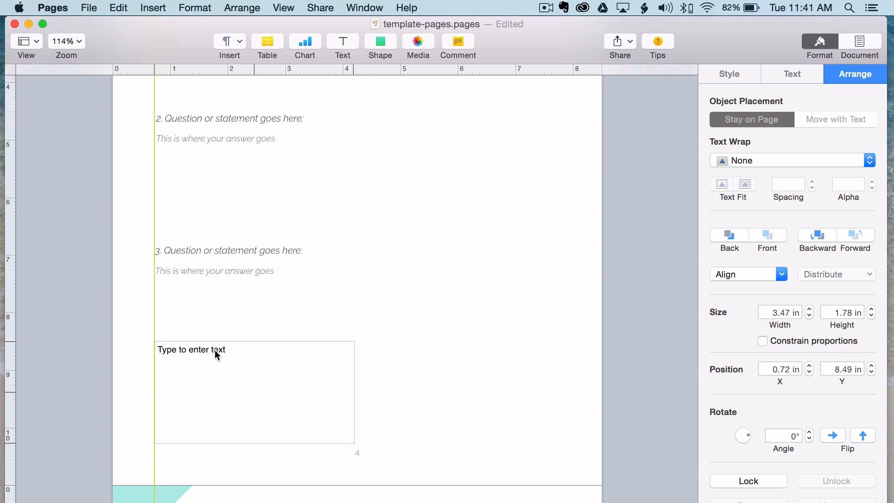
Set the new text box's font to Raleway and choose its text colour.
{"action": "left_click", "coordinate": [797, 74]}
{"action": "left_click", "coordinate": [788, 203]}
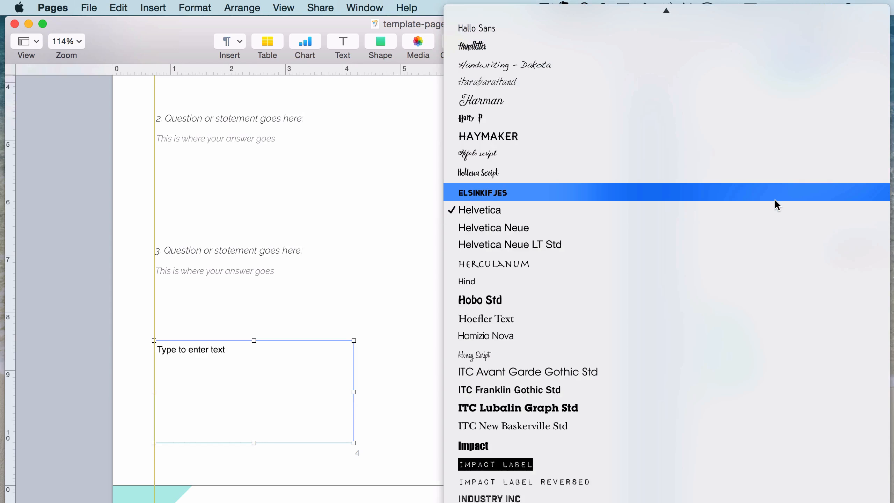
{"action": "key", "text": "r"}
{"action": "key", "text": "Return"}
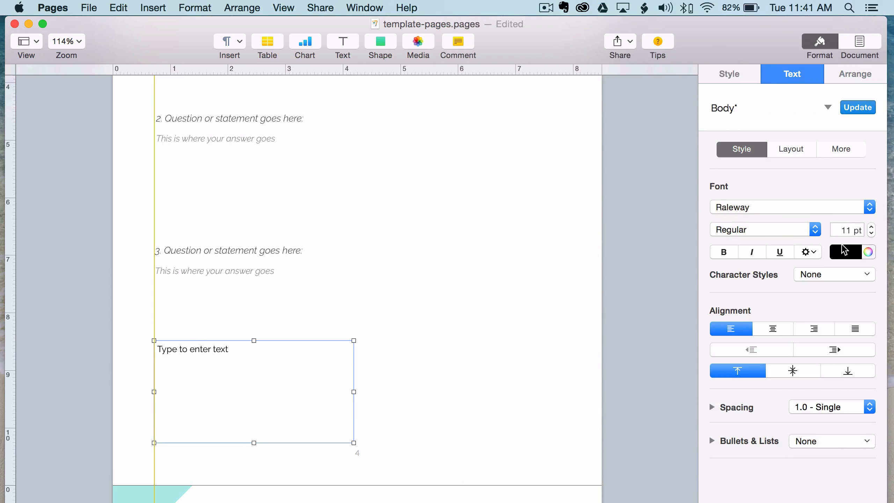
{"action": "left_click", "coordinate": [853, 252]}
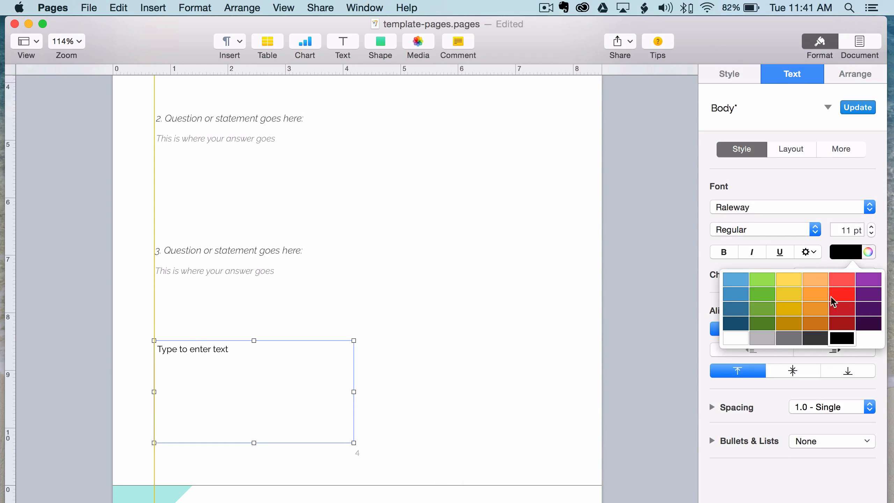
{"action": "left_click", "coordinate": [831, 346]}
{"action": "left_click", "coordinate": [755, 260]}
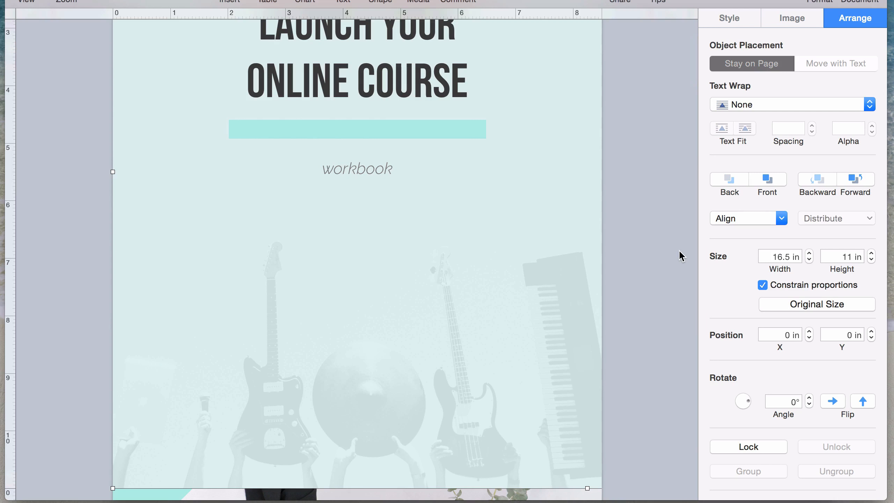
Switch to the Untitled document and insert a page number in the plain "1" format in the footer's centre section.
{"action": "key", "text": "ctrl+Up"}
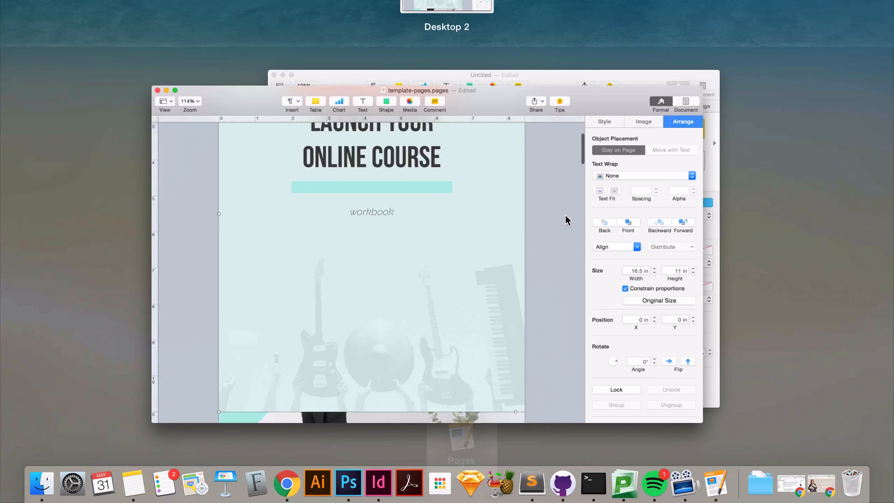
{"action": "left_click", "coordinate": [611, 229]}
{"action": "scroll", "coordinate": [461, 236], "scroll_direction": "down", "scroll_amount": 10}
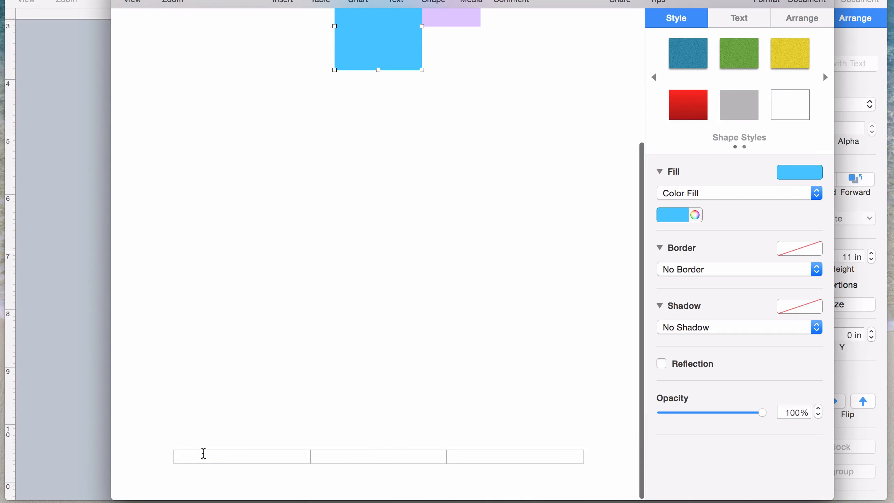
{"action": "left_click", "coordinate": [390, 456]}
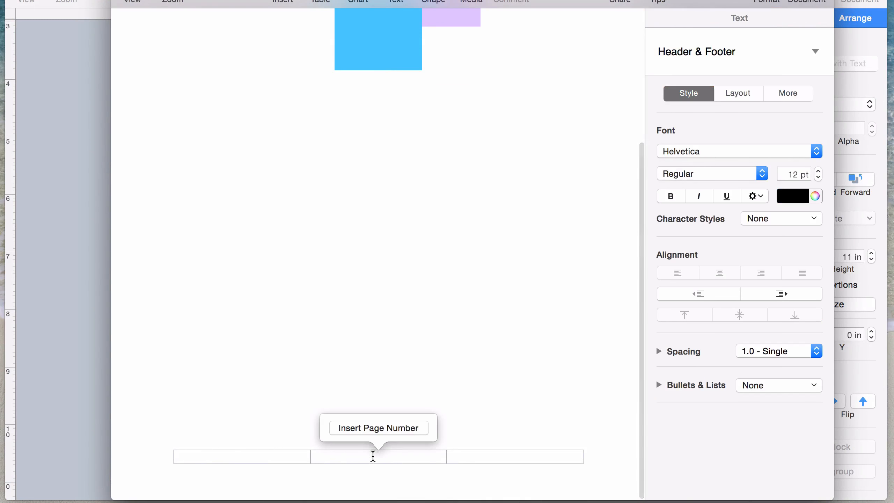
{"action": "left_click", "coordinate": [402, 428]}
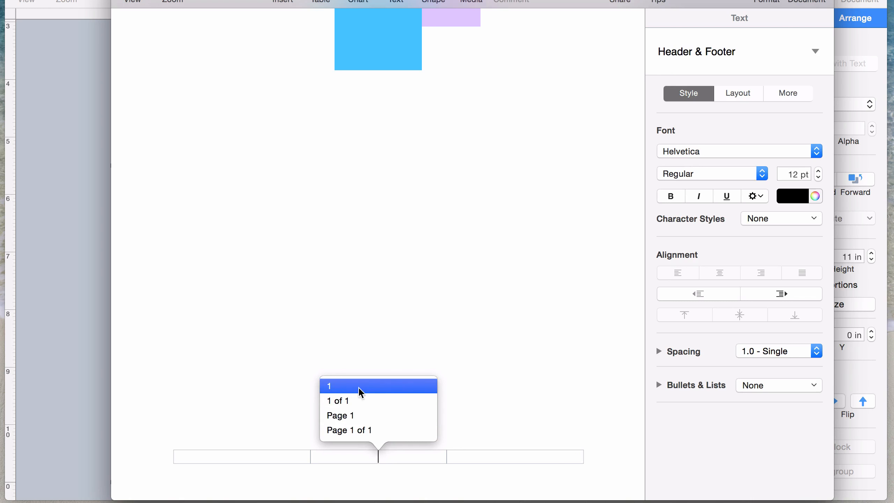
{"action": "left_click", "coordinate": [340, 387]}
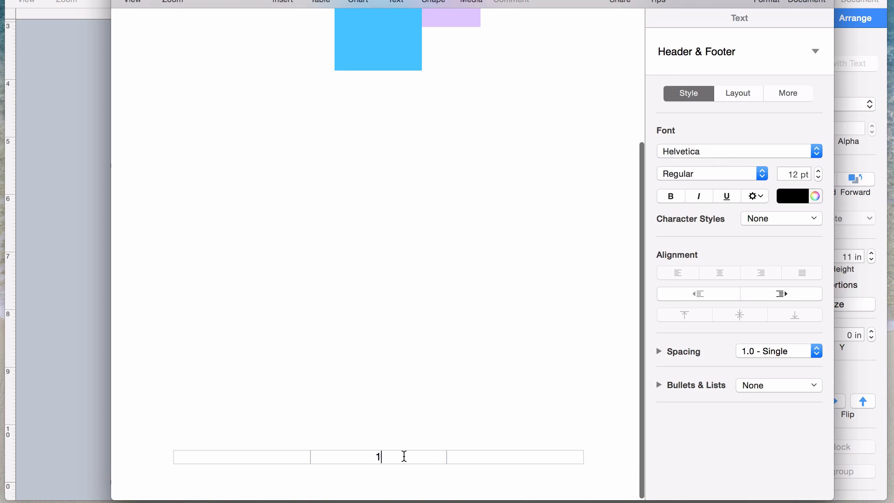
{"action": "left_click", "coordinate": [419, 381]}
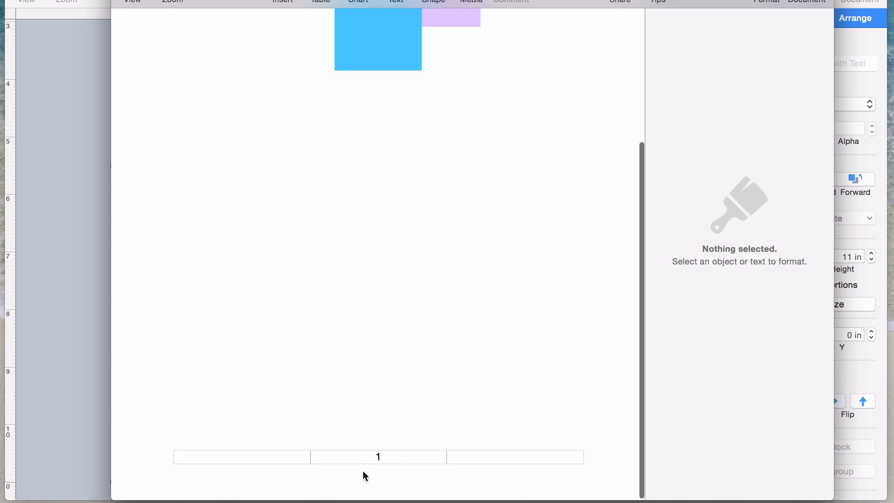
Format the footer page number in Raleway at 10 pt with a light grey text colour.
{"action": "left_click", "coordinate": [394, 457]}
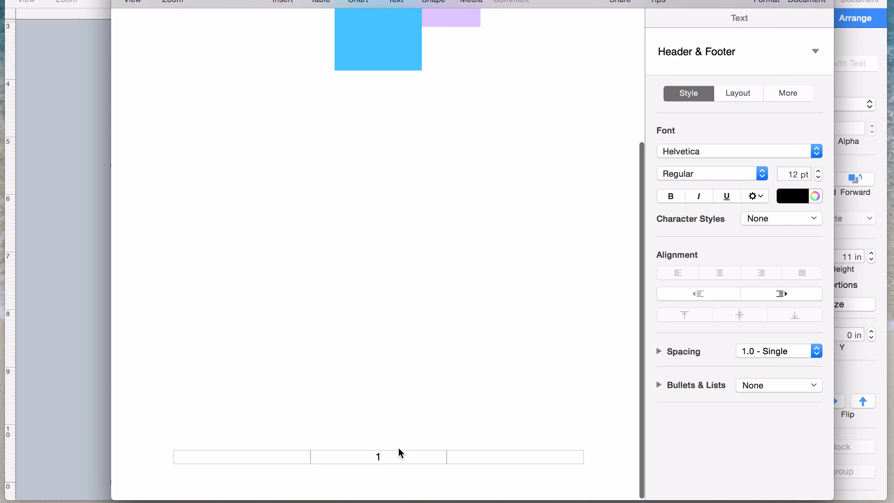
{"action": "left_click_drag", "start_coordinate": [404, 456], "coordinate": [299, 453]}
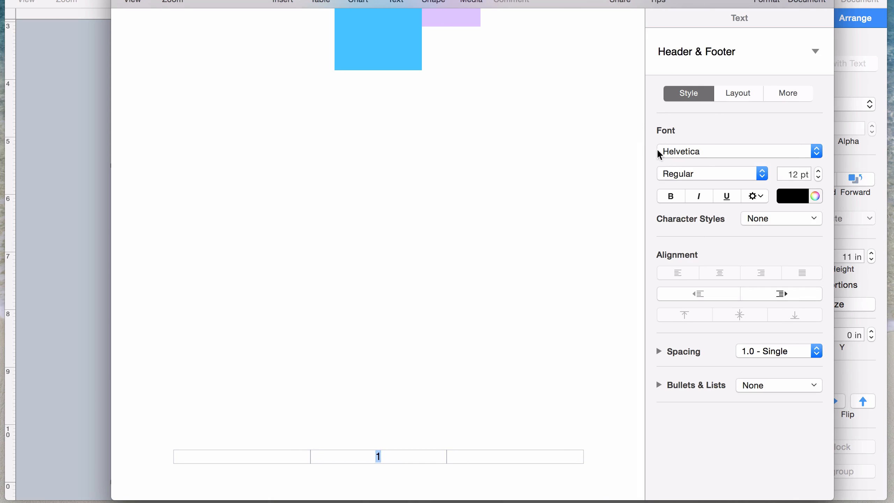
{"action": "left_click", "coordinate": [700, 152]}
{"action": "scroll", "coordinate": [699, 152], "scroll_direction": "up", "scroll_amount": 20}
{"action": "left_click", "coordinate": [700, 153]}
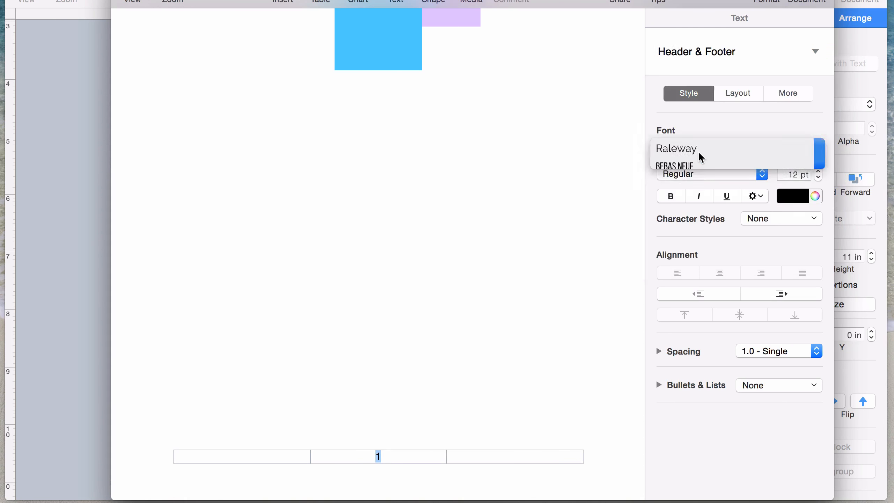
{"action": "left_click", "coordinate": [818, 178]}
{"action": "left_click", "coordinate": [818, 178]}
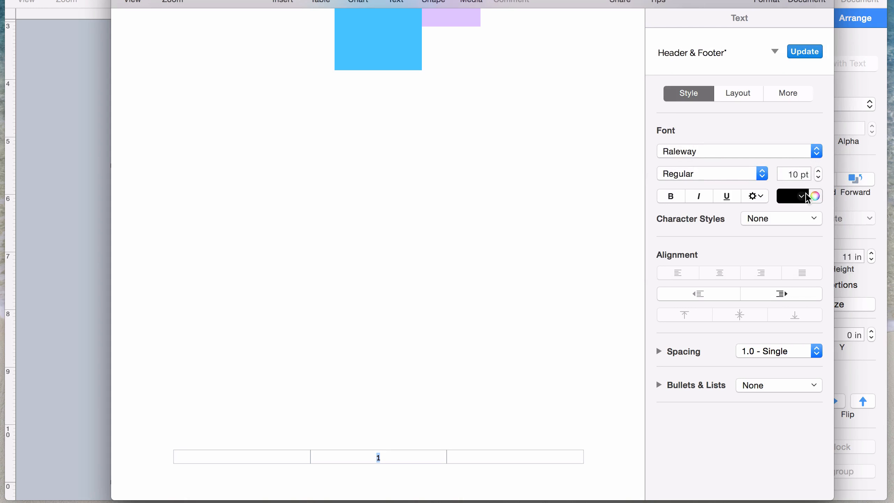
{"action": "left_click", "coordinate": [801, 198]}
{"action": "left_click", "coordinate": [765, 287]}
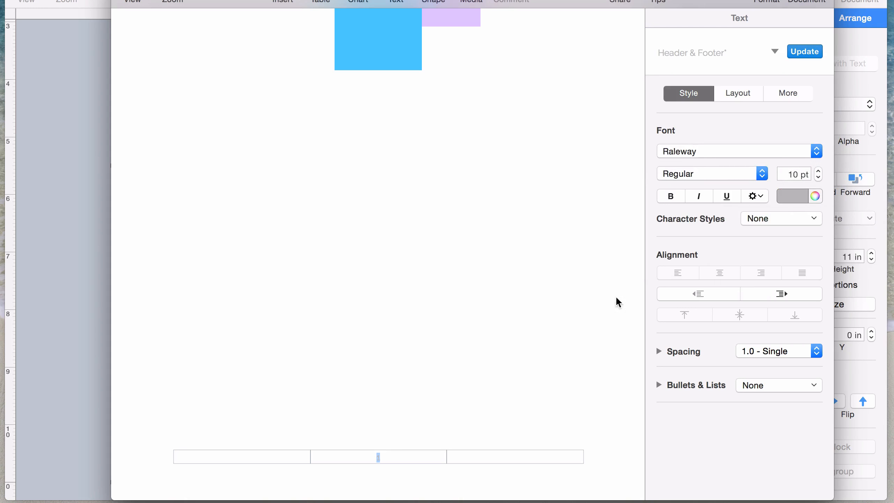
{"action": "left_click", "coordinate": [619, 304]}
Examine the layout, pagination and hyphenation options available for the footer page number's text.
{"action": "left_click", "coordinate": [393, 462]}
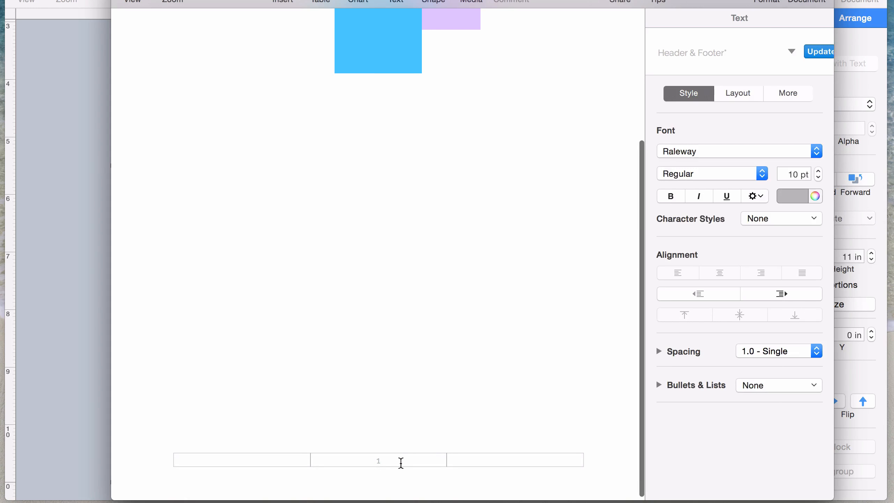
{"action": "left_click", "coordinate": [737, 92]}
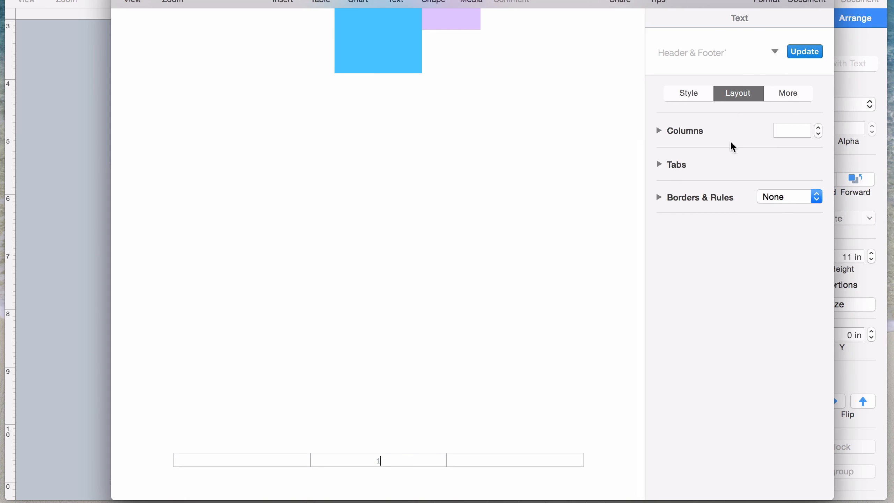
{"action": "left_click", "coordinate": [790, 91]}
{"action": "left_click", "coordinate": [744, 93]}
{"action": "left_click", "coordinate": [792, 96]}
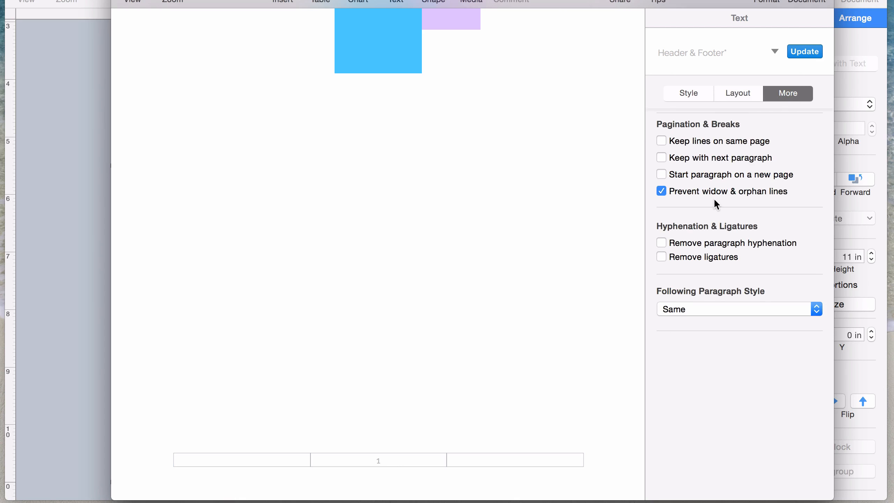
{"action": "scroll", "coordinate": [394, 468], "scroll_direction": "up", "scroll_amount": 1}
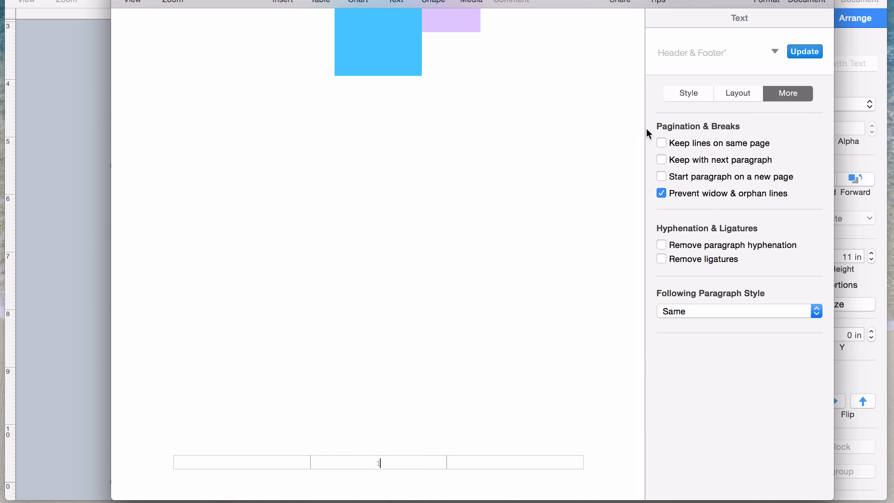
{"action": "left_click", "coordinate": [688, 94]}
{"action": "left_click", "coordinate": [474, 162]}
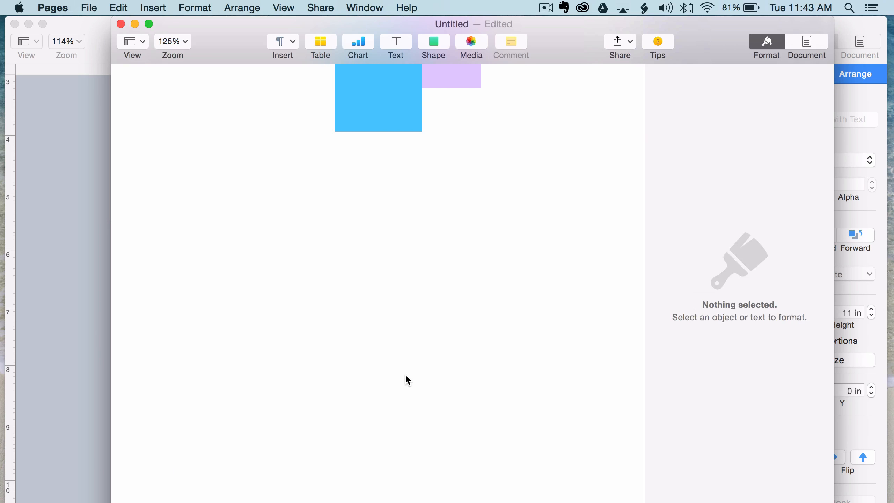
{"action": "scroll", "coordinate": [404, 318], "scroll_direction": "down", "scroll_amount": 2}
{"action": "left_click", "coordinate": [194, 7]}
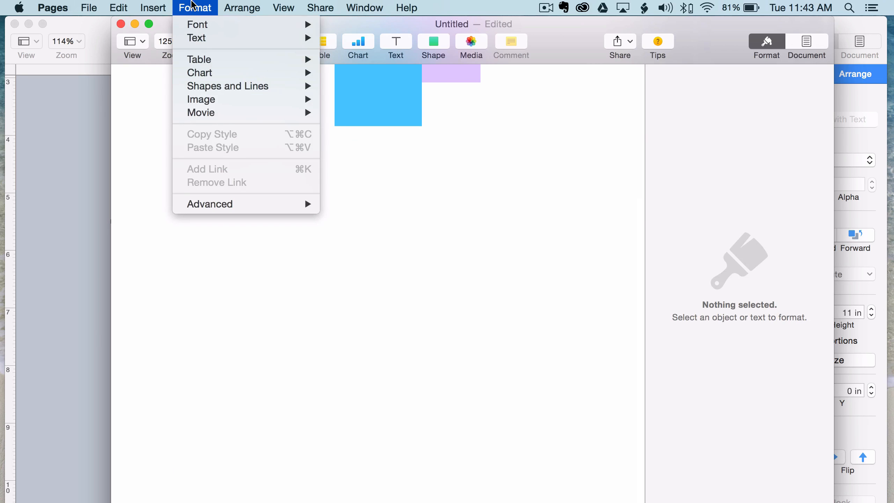
{"action": "left_click", "coordinate": [155, 24]}
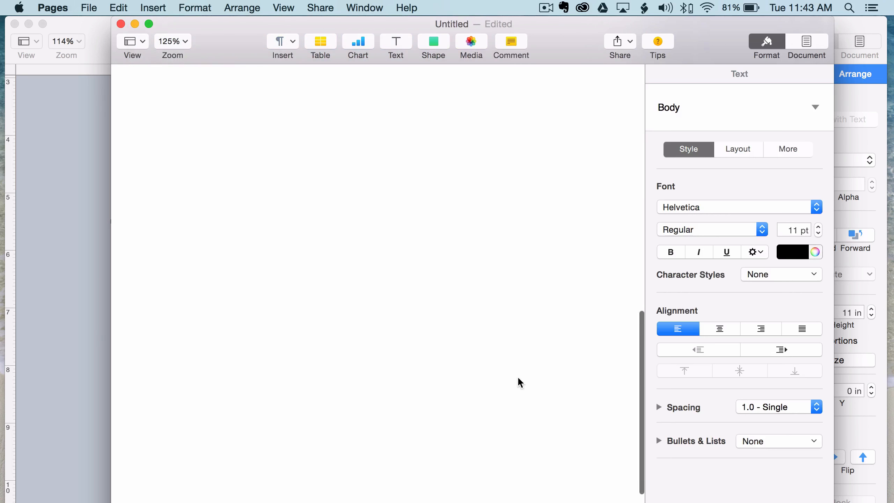
{"action": "scroll", "coordinate": [521, 383], "scroll_direction": "down", "scroll_amount": 5}
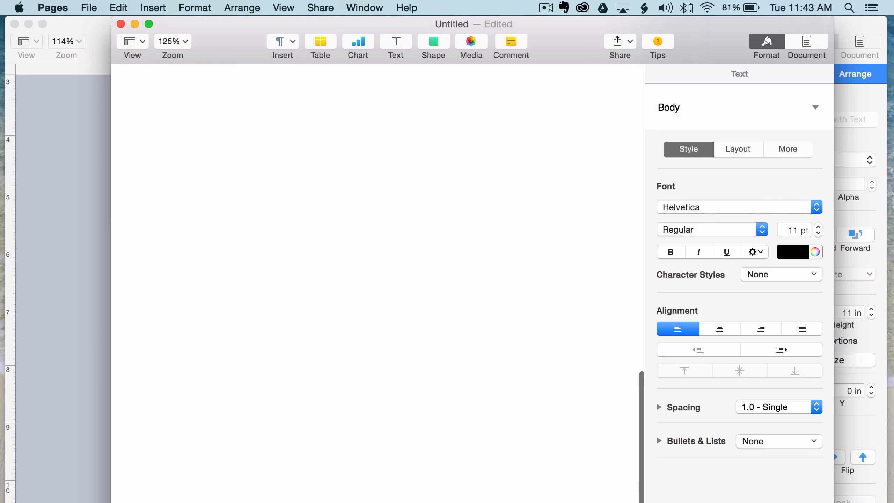
Switch to template-pages.pages and examine how the desk photo above the "Hi Friends!" heading is masked.
{"action": "left_click", "coordinate": [77, 126]}
{"action": "scroll", "coordinate": [570, 246], "scroll_direction": "up", "scroll_amount": 2}
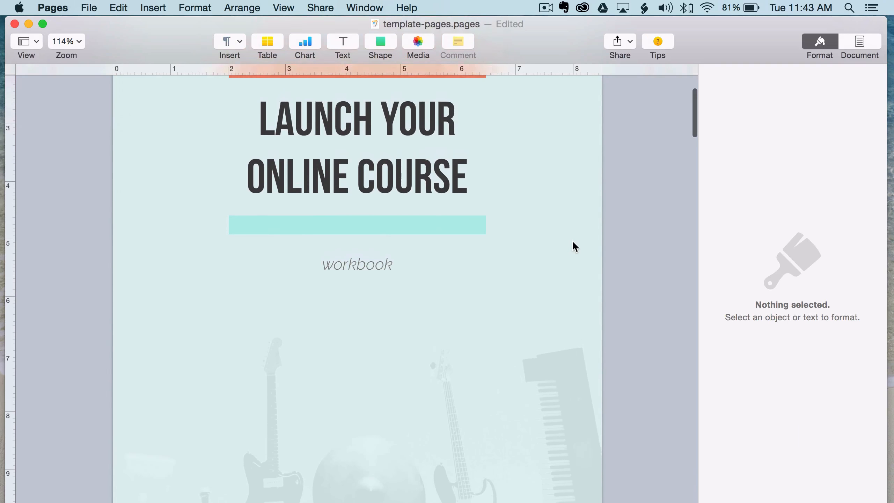
{"action": "scroll", "coordinate": [575, 241], "scroll_direction": "down", "scroll_amount": 10}
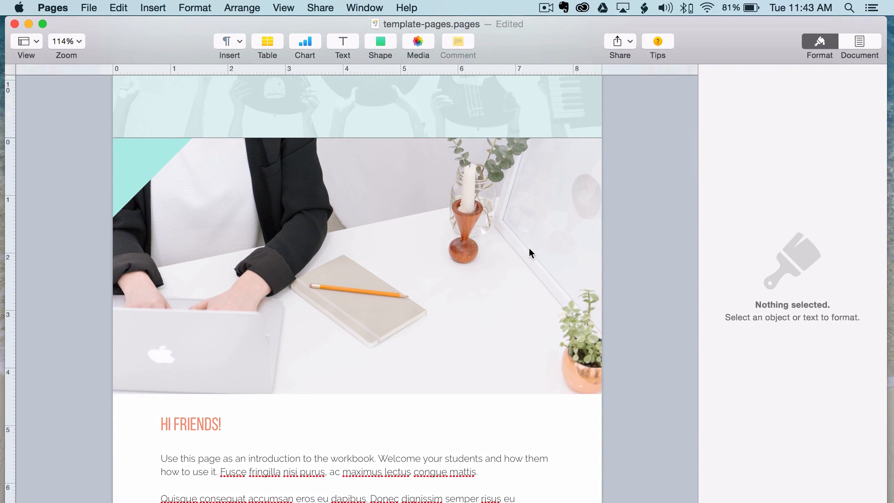
{"action": "left_click", "coordinate": [528, 246]}
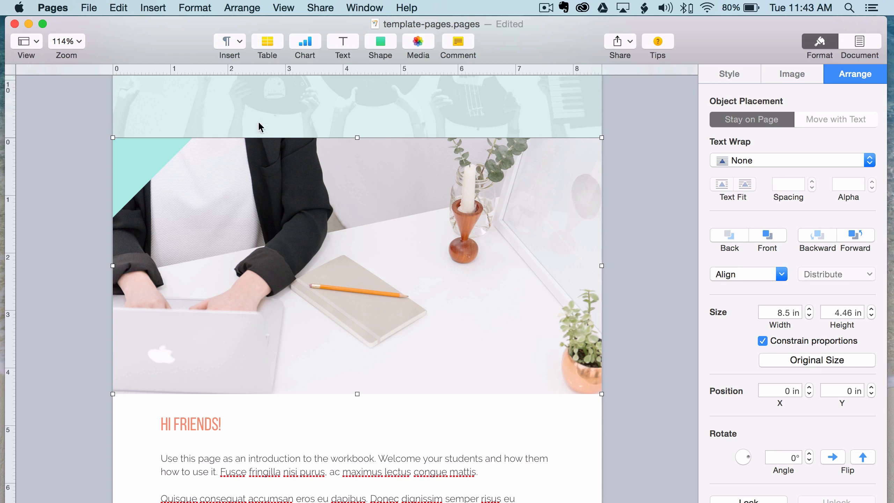
{"action": "double_click", "coordinate": [504, 310]}
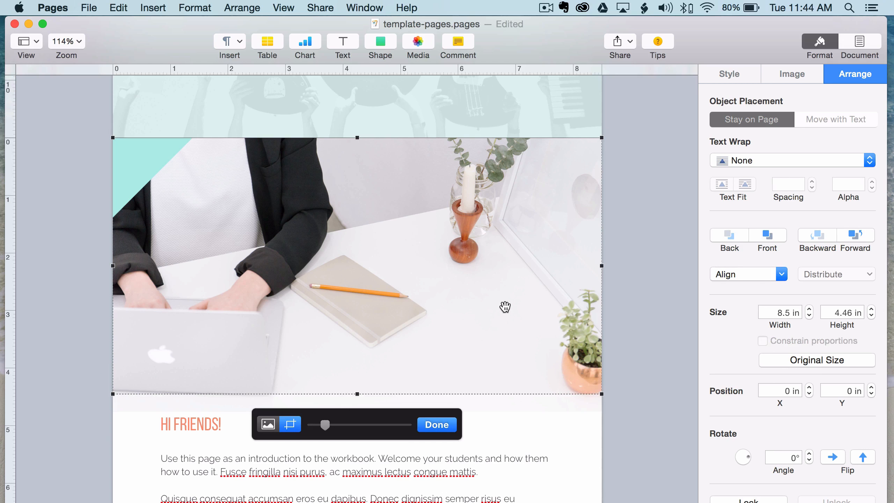
{"action": "scroll", "coordinate": [496, 303], "scroll_direction": "up", "scroll_amount": 1}
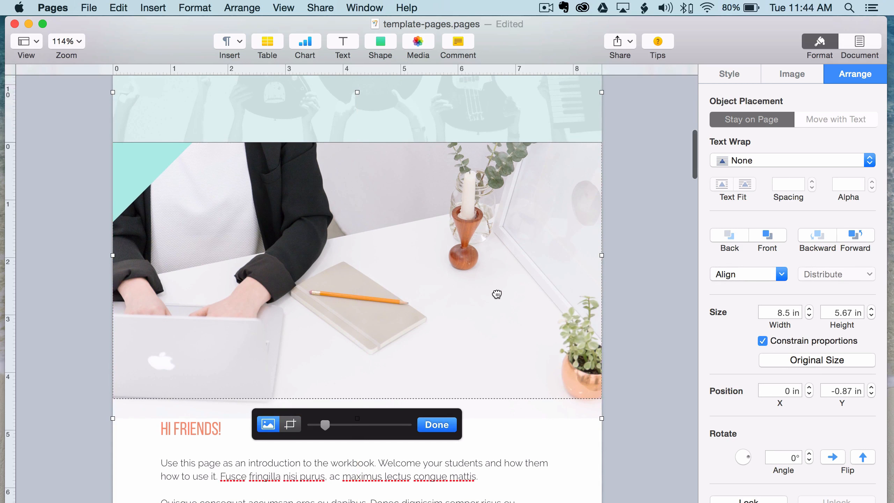
{"action": "left_click", "coordinate": [496, 293]}
{"action": "scroll", "coordinate": [527, 401], "scroll_direction": "down", "scroll_amount": 1}
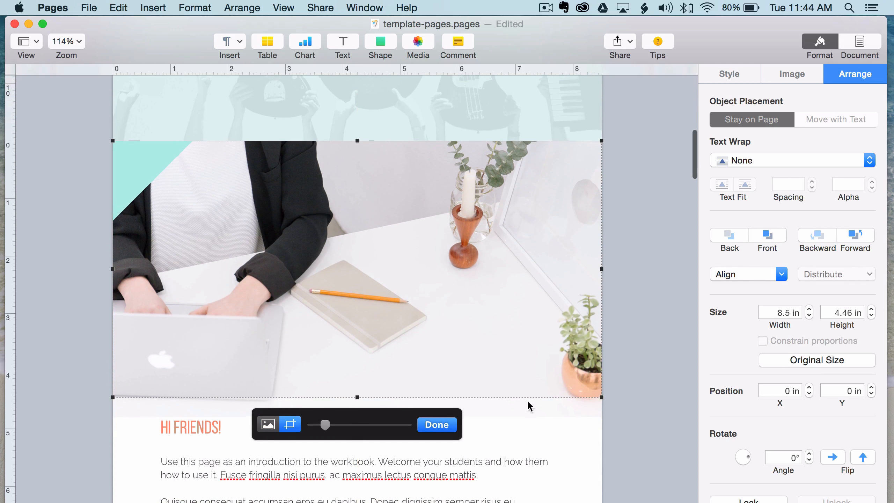
{"action": "scroll", "coordinate": [526, 400], "scroll_direction": "up", "scroll_amount": 1}
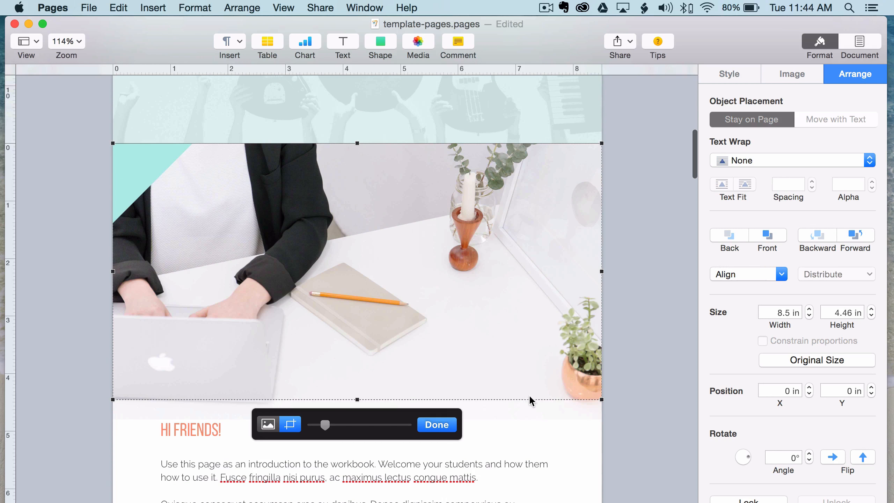
{"action": "scroll", "coordinate": [538, 428], "scroll_direction": "up", "scroll_amount": 1}
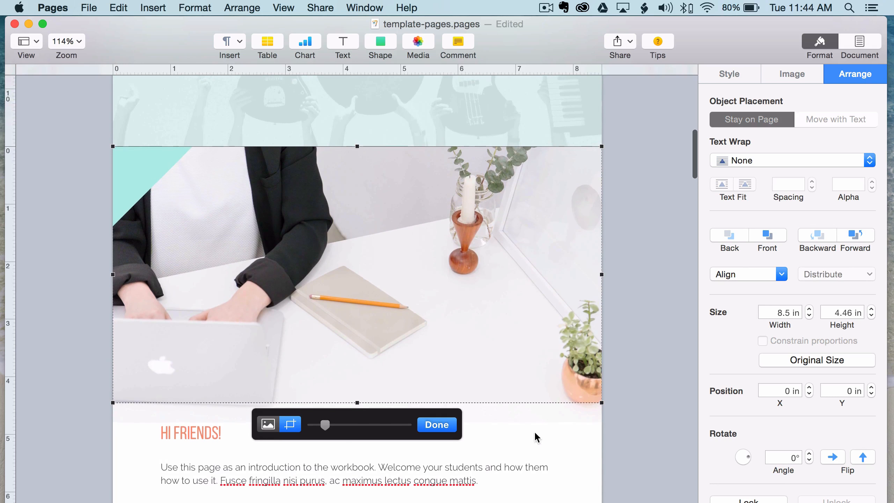
{"action": "left_click", "coordinate": [622, 452]}
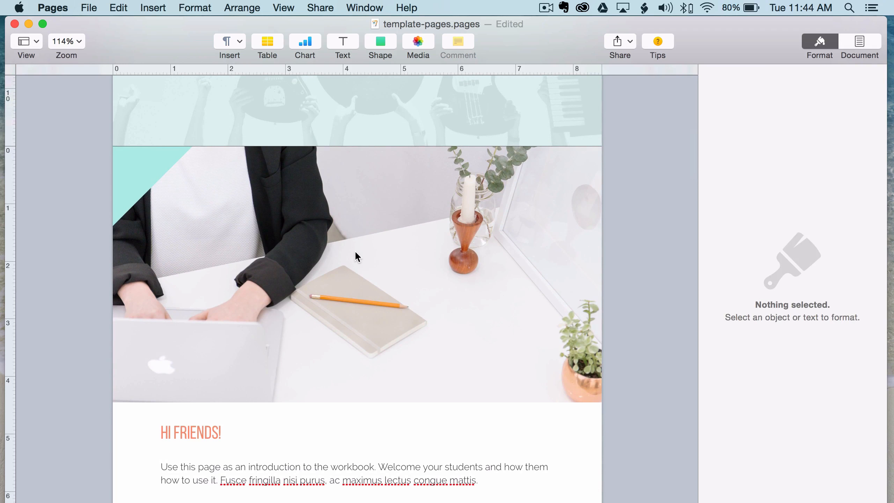
Return to the Untitled document and delete the overlapping blue and purple squares from the page.
{"action": "key", "text": "ctrl+Up"}
{"action": "left_click", "coordinate": [598, 378]}
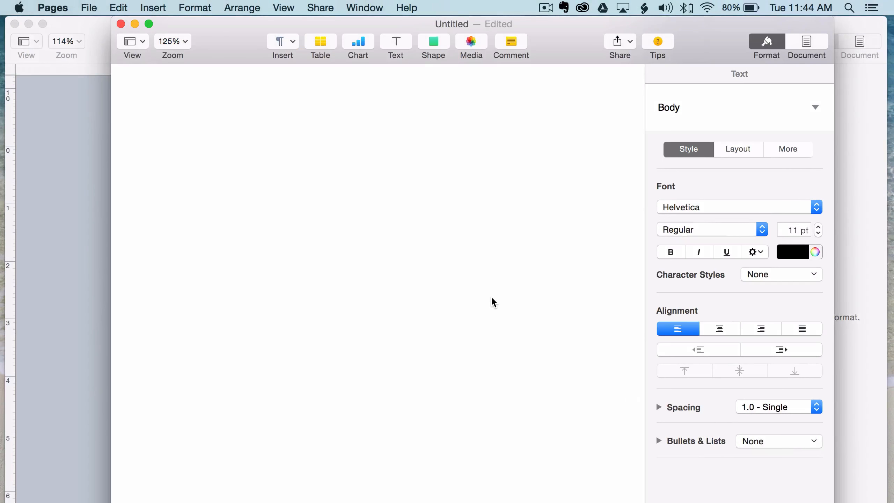
{"action": "scroll", "coordinate": [496, 303], "scroll_direction": "up", "scroll_amount": 10}
{"action": "left_click", "coordinate": [379, 279]}
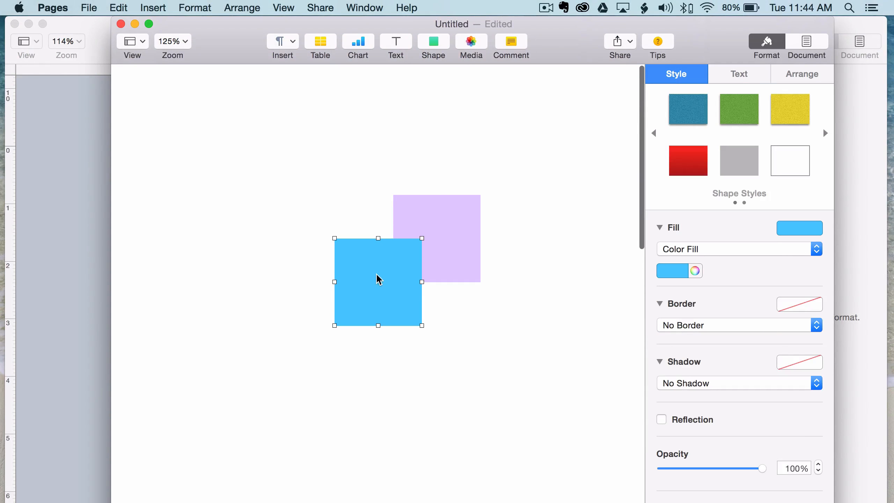
{"action": "left_click", "coordinate": [441, 242], "text": "shift"}
{"action": "key", "text": "Delete"}
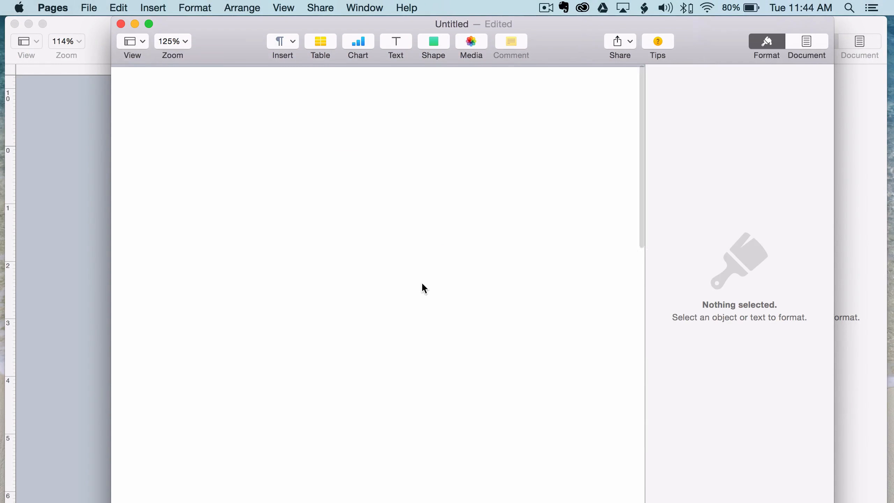
Reposition the document window and place "Landscape gold frame mockup.jpg" from the downloads folder at the top of the page.
{"action": "left_click_drag", "start_coordinate": [549, 53], "coordinate": [454, 53]}
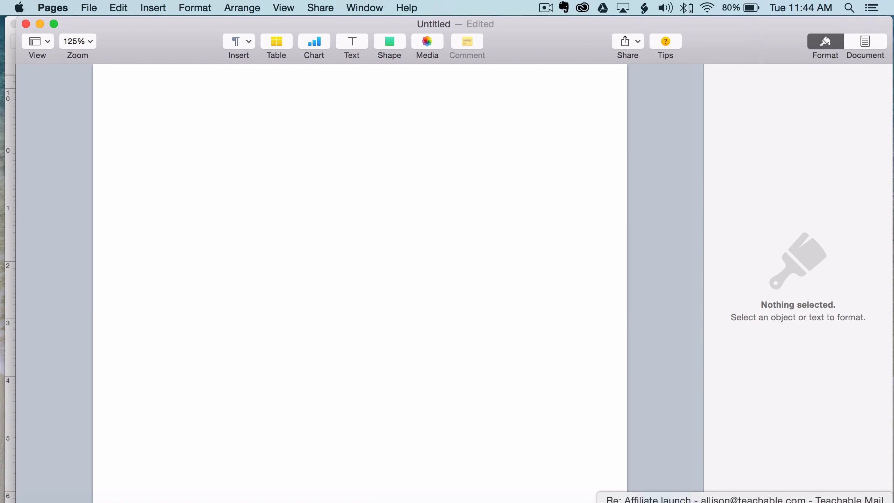
{"action": "left_click", "coordinate": [761, 502]}
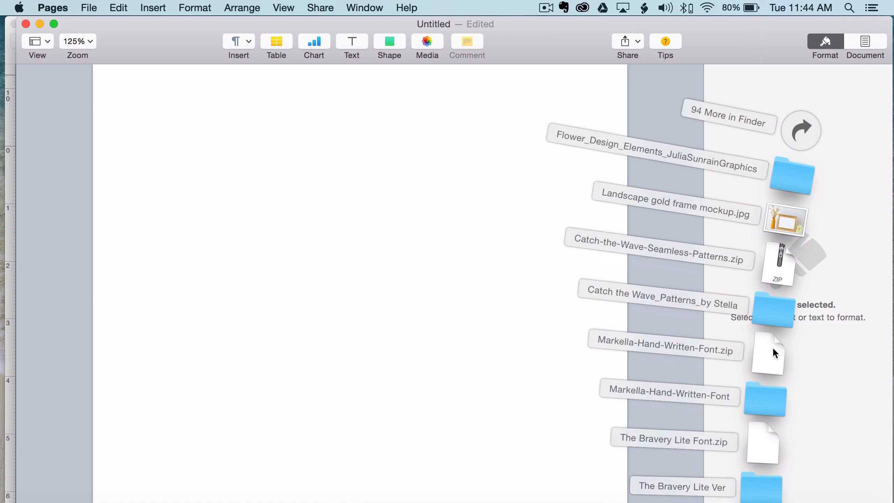
{"action": "left_click_drag", "start_coordinate": [787, 226], "coordinate": [314, 192]}
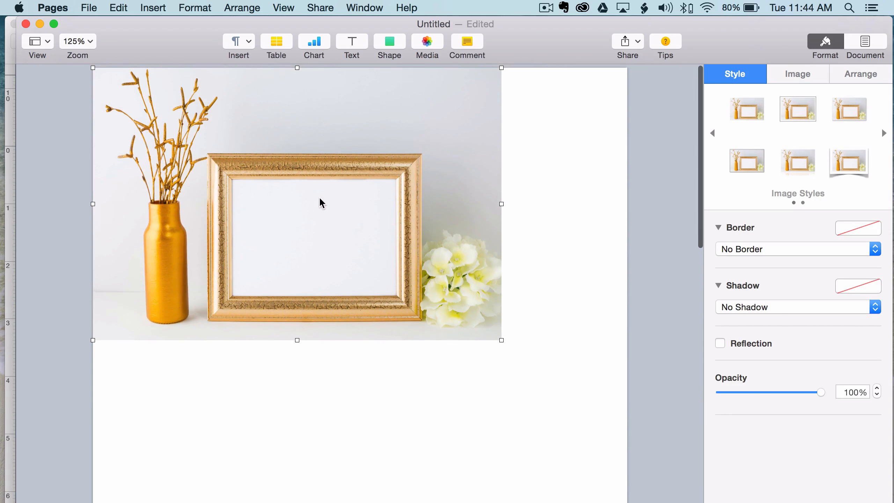
Enlarge the gold frame photo proportionally until it spans the full width of the page.
{"action": "left_click", "coordinate": [504, 339]}
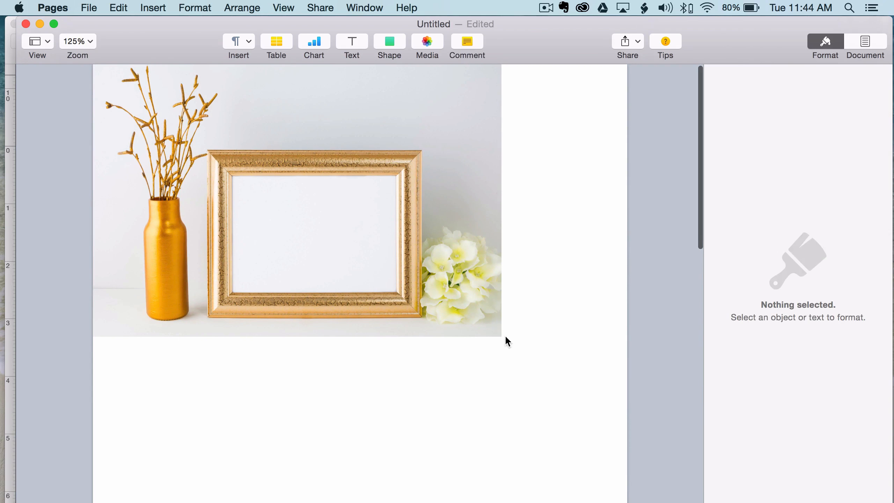
{"action": "left_click", "coordinate": [428, 267]}
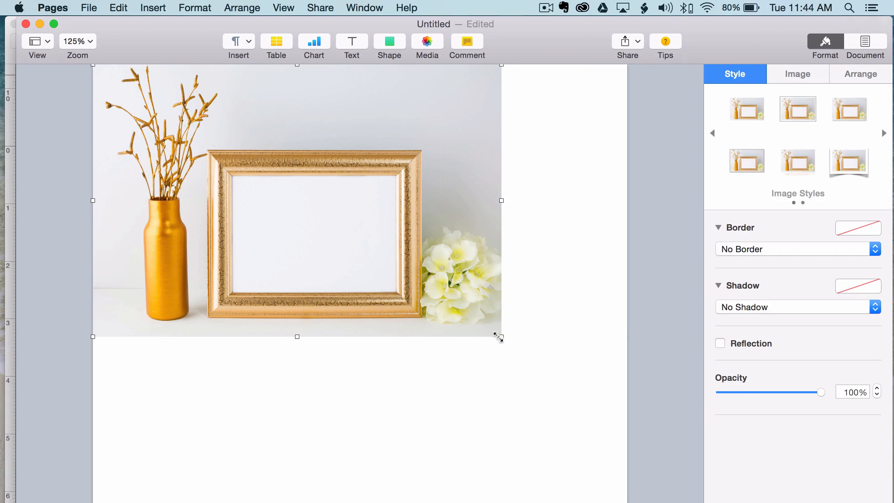
{"action": "left_click_drag", "start_coordinate": [498, 338], "coordinate": [635, 413]}
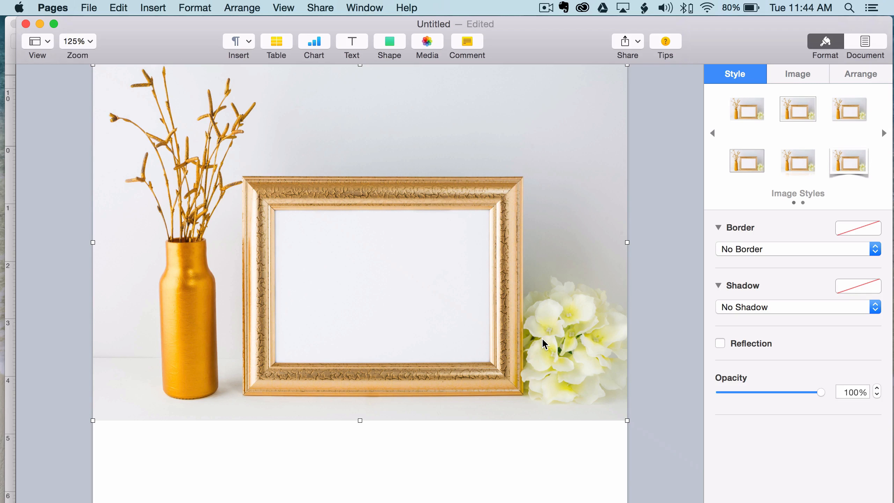
{"action": "scroll", "coordinate": [543, 340], "scroll_direction": "down", "scroll_amount": 10}
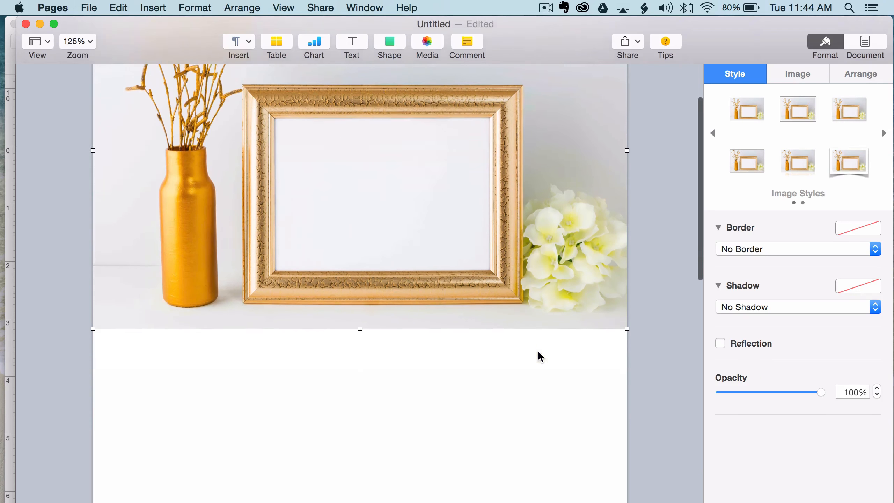
{"action": "scroll", "coordinate": [203, 162], "scroll_direction": "up", "scroll_amount": 10}
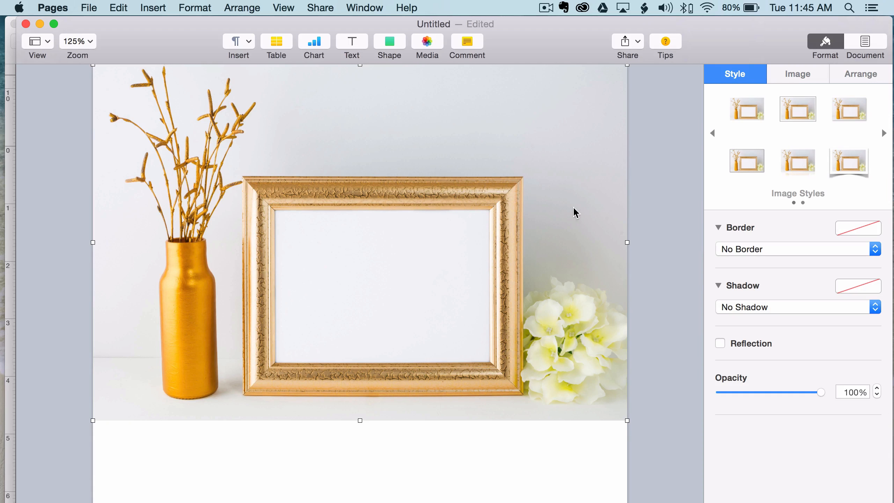
Scale up the gold frame photo inside its mask and reposition it to show the branches and the frame's upper-left corner.
{"action": "double_click", "coordinate": [583, 206]}
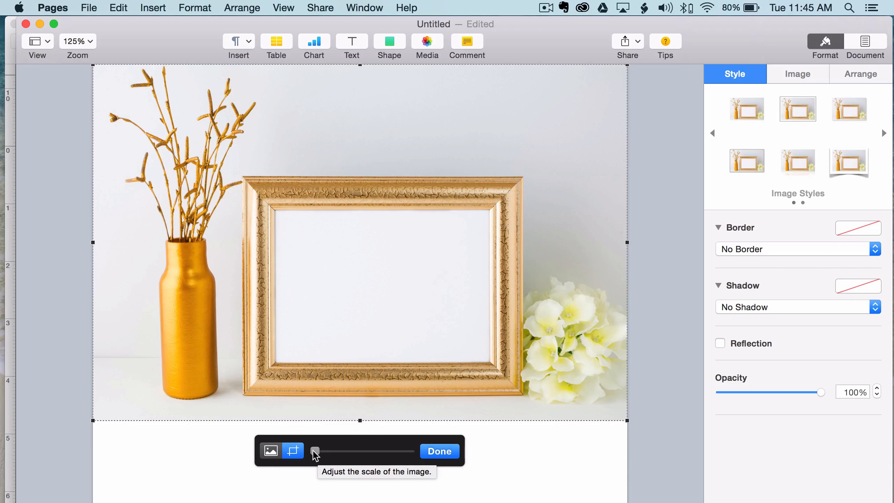
{"action": "left_click_drag", "start_coordinate": [315, 455], "coordinate": [359, 455]}
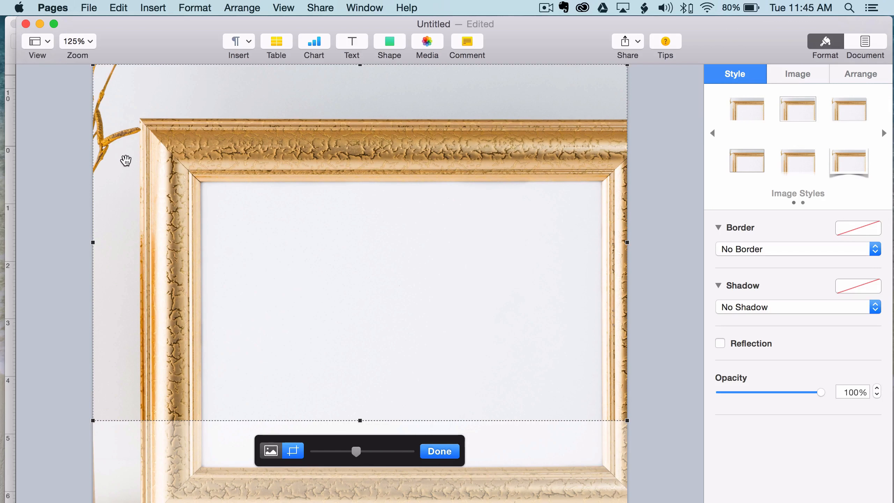
{"action": "left_click_drag", "start_coordinate": [125, 162], "coordinate": [280, 285]}
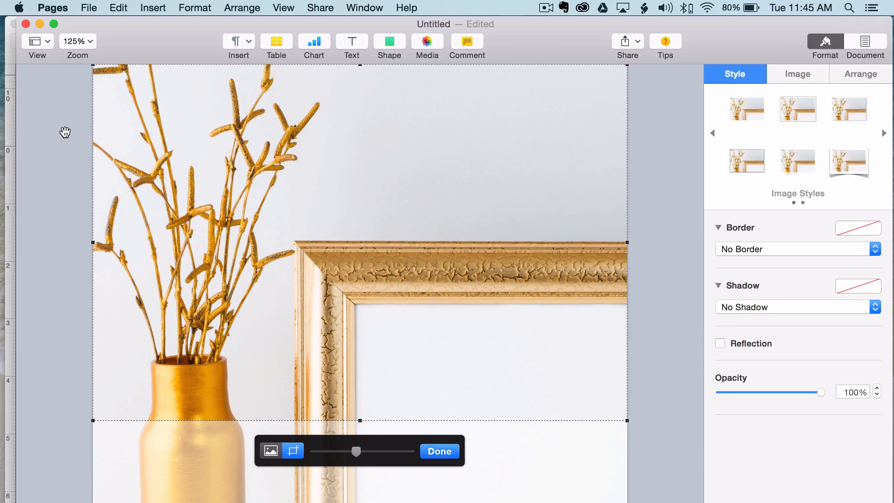
{"action": "left_click", "coordinate": [456, 456]}
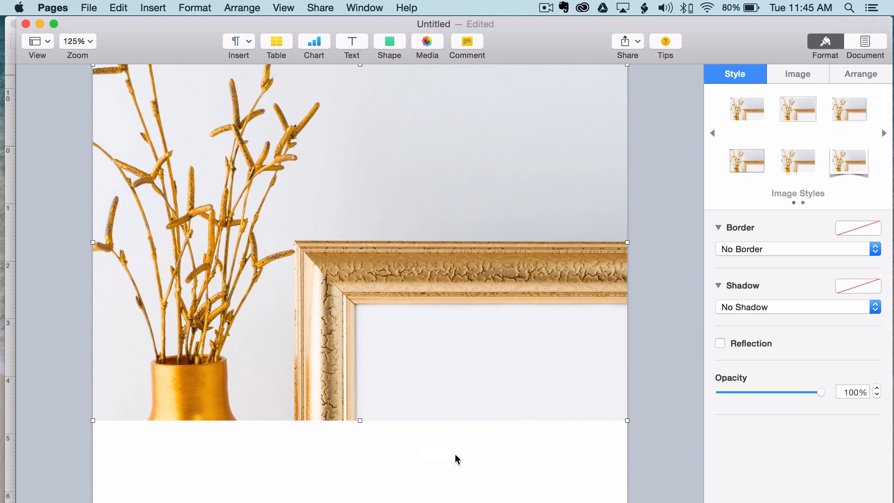
{"action": "left_click", "coordinate": [683, 226]}
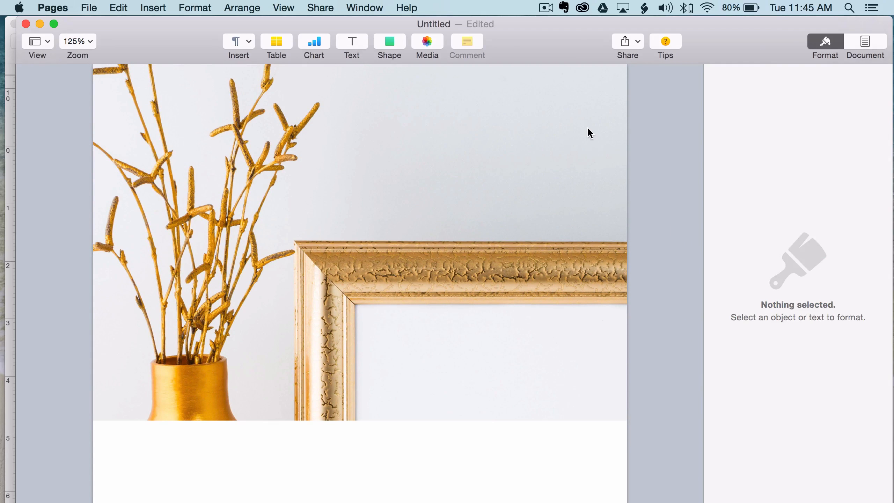
Crop the photo's mask from below into a short, full-width banner that ends above the gold frame.
{"action": "scroll", "coordinate": [586, 132], "scroll_direction": "down", "scroll_amount": 2}
{"action": "scroll", "coordinate": [587, 132], "scroll_direction": "up", "scroll_amount": 2}
{"action": "scroll", "coordinate": [117, 401], "scroll_direction": "down", "scroll_amount": 1}
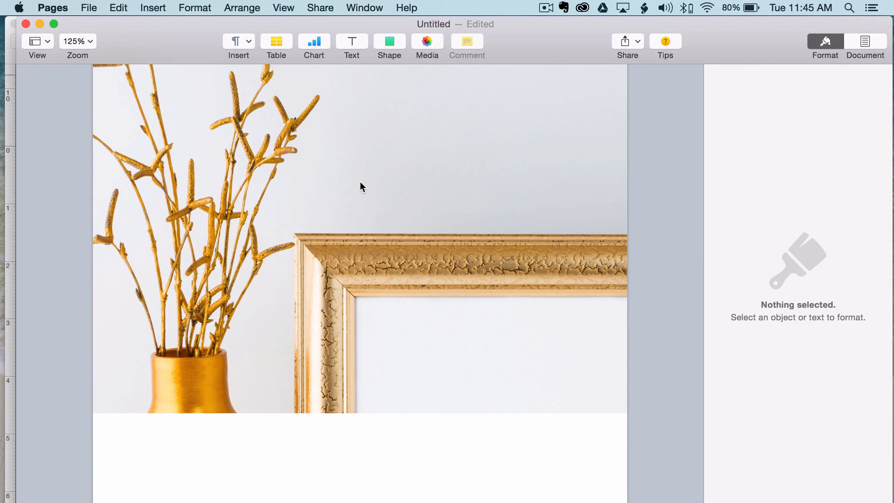
{"action": "scroll", "coordinate": [495, 231], "scroll_direction": "up", "scroll_amount": 1}
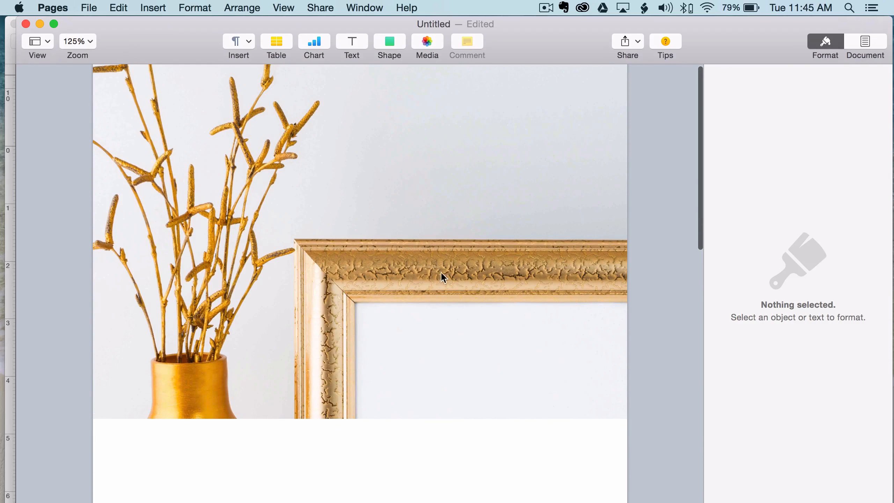
{"action": "double_click", "coordinate": [464, 270]}
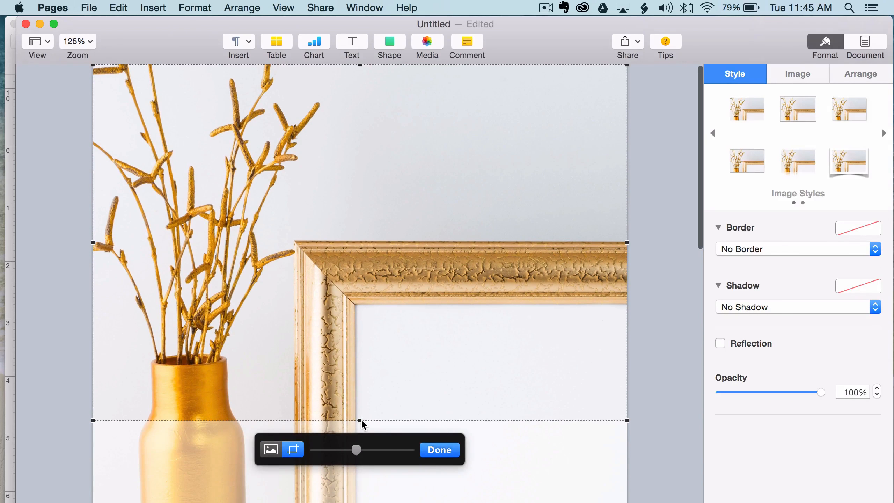
{"action": "left_click_drag", "start_coordinate": [360, 419], "coordinate": [372, 212]}
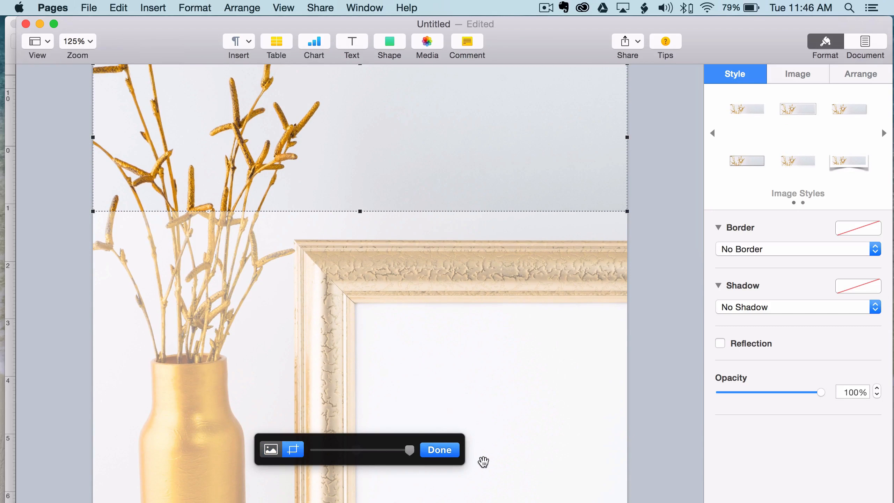
{"action": "left_click", "coordinate": [440, 450]}
{"action": "left_click", "coordinate": [687, 413]}
{"action": "scroll", "coordinate": [403, 298], "scroll_direction": "up", "scroll_amount": 2}
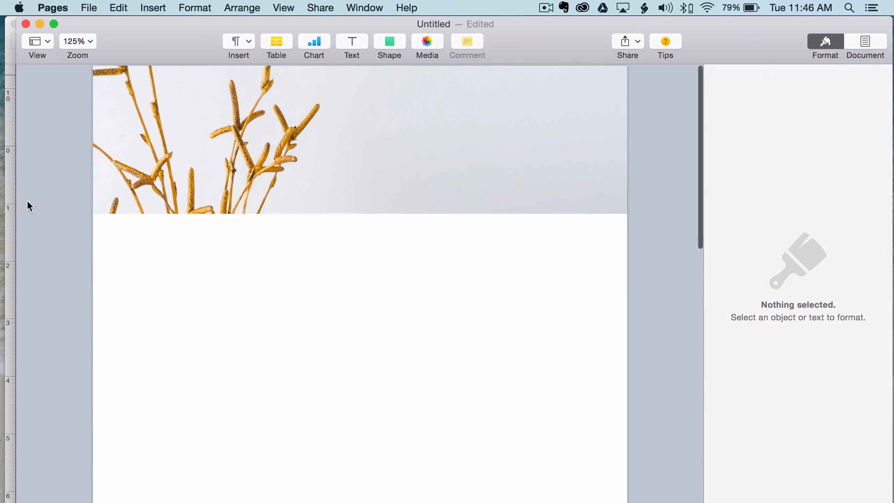
Enlarge the cropped banner image slightly so that it extends past both side edges of the page.
{"action": "left_click", "coordinate": [447, 141]}
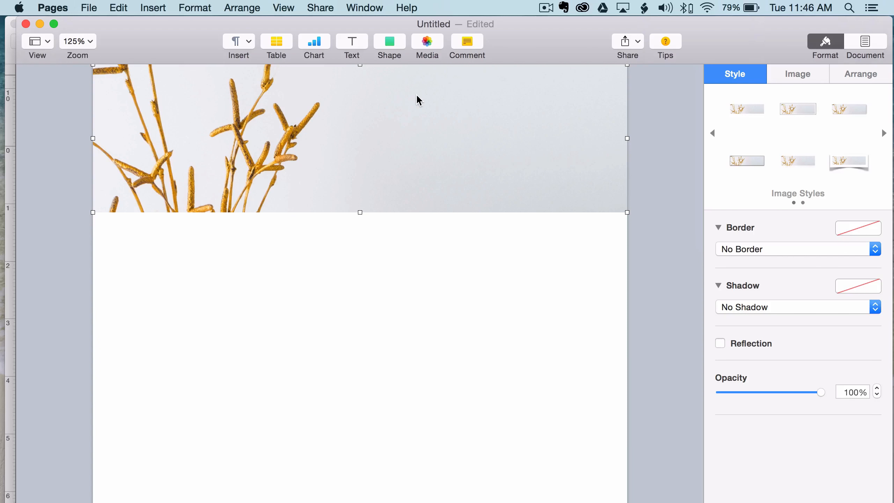
{"action": "left_click_drag", "start_coordinate": [359, 213], "coordinate": [442, 219]}
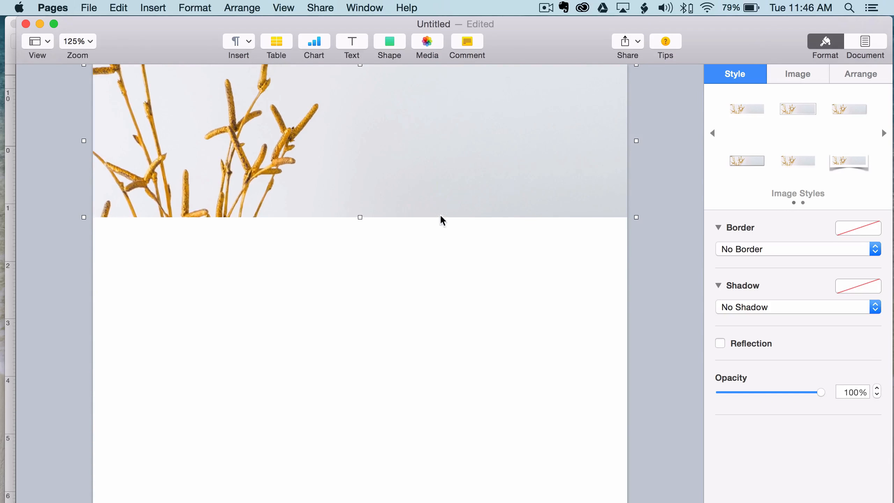
Reveal the full photo behind the banner's mask, and shift the banner to line up with the page's left edge.
{"action": "double_click", "coordinate": [441, 180]}
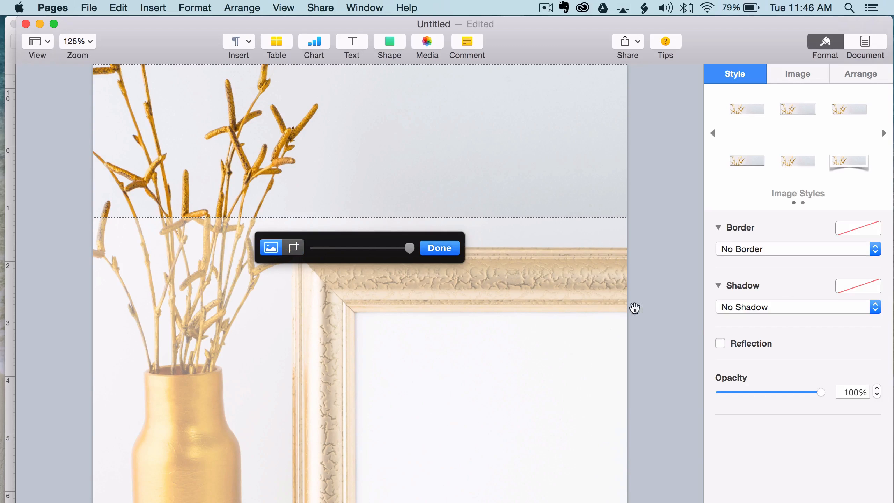
{"action": "left_click", "coordinate": [440, 249]}
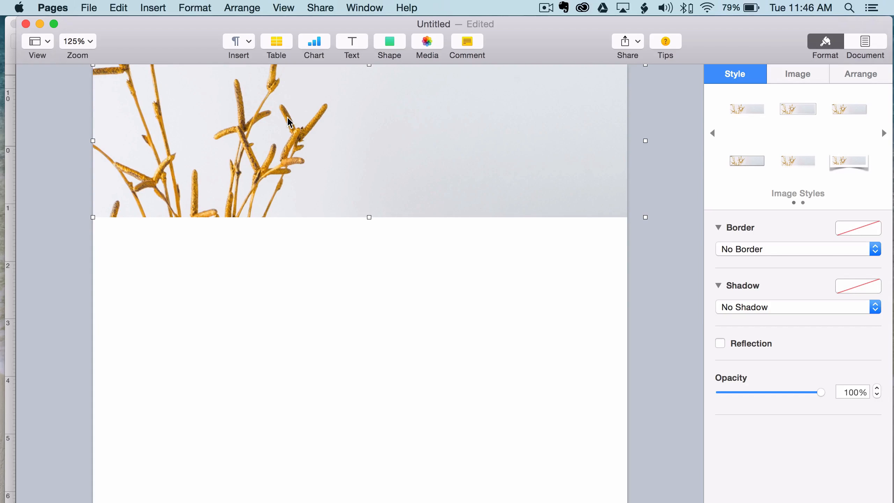
Switch to the template-pages.pages document and examine the separate bars, title and subtitle on the large section title page.
{"action": "left_click_drag", "start_coordinate": [190, 25], "coordinate": [262, 25]}
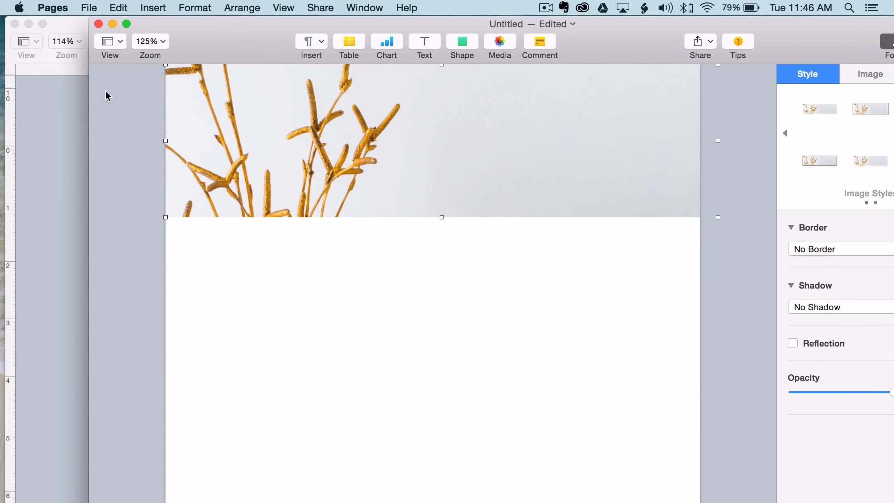
{"action": "left_click", "coordinate": [62, 104]}
{"action": "scroll", "coordinate": [93, 185], "scroll_direction": "down", "scroll_amount": 15}
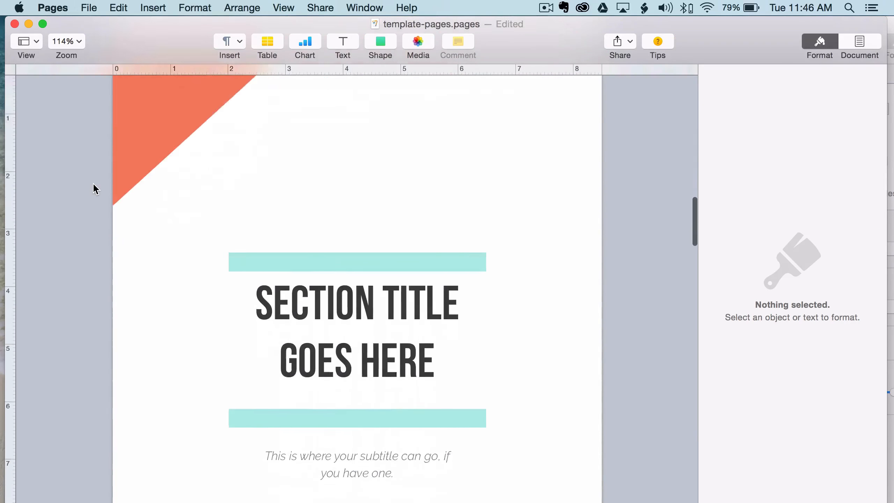
{"action": "left_click", "coordinate": [308, 166]}
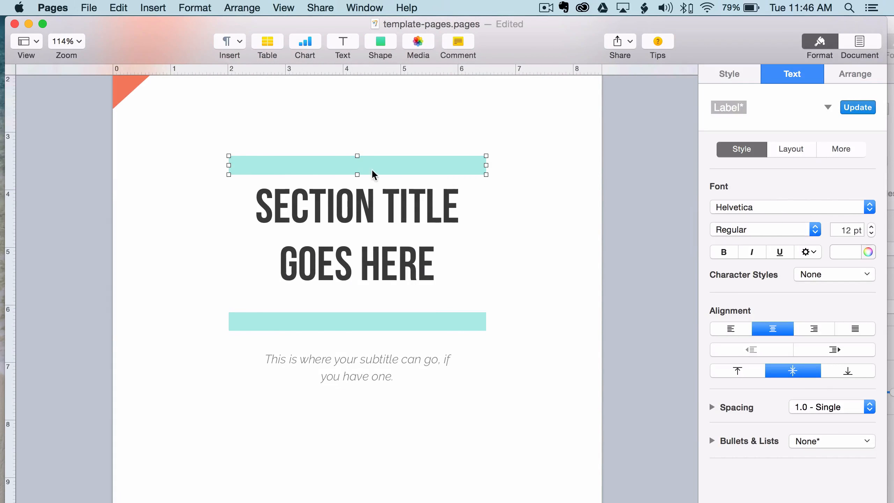
{"action": "left_click", "coordinate": [359, 209]}
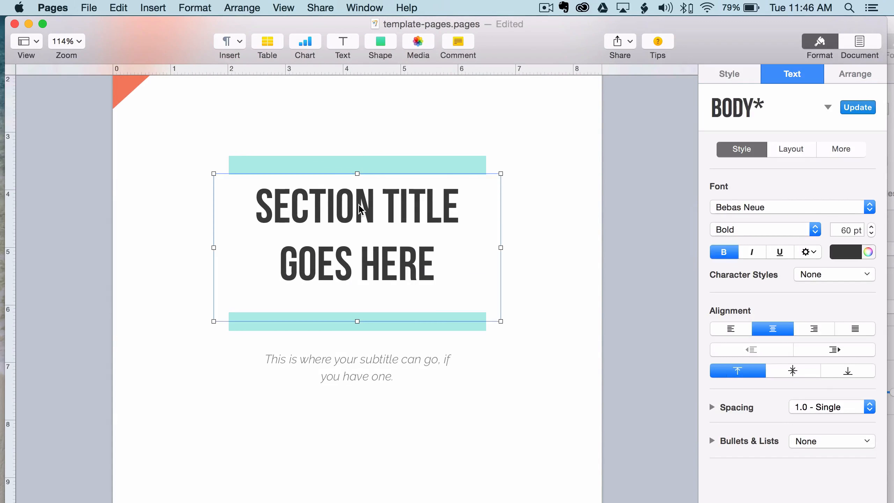
{"action": "left_click", "coordinate": [441, 326]}
{"action": "left_click", "coordinate": [429, 359]}
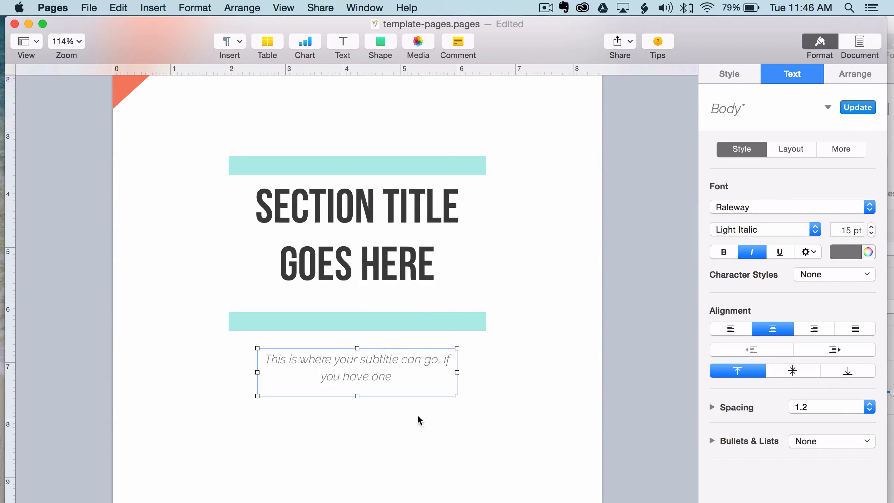
Move the section title text box down slightly so the heading is spaced more evenly between the two turquoise bars.
{"action": "scroll", "coordinate": [516, 232], "scroll_direction": "up", "scroll_amount": 1}
{"action": "left_click", "coordinate": [399, 205]}
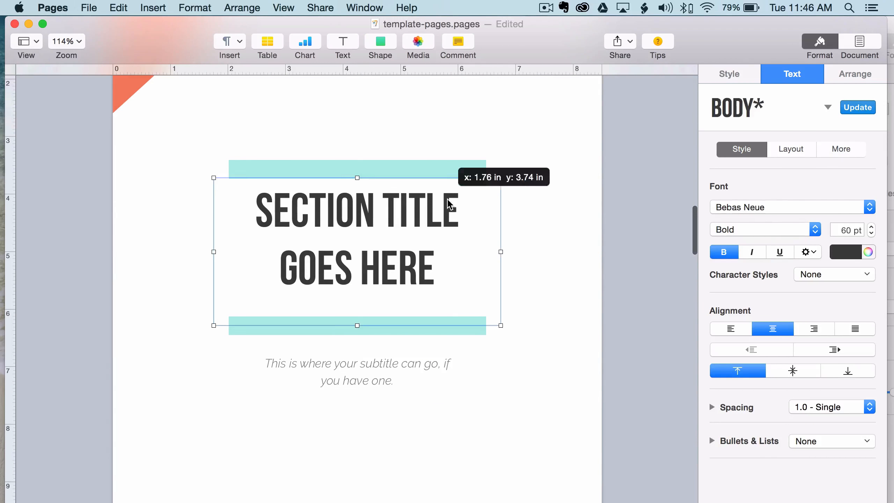
{"action": "left_click_drag", "start_coordinate": [416, 208], "coordinate": [416, 216]}
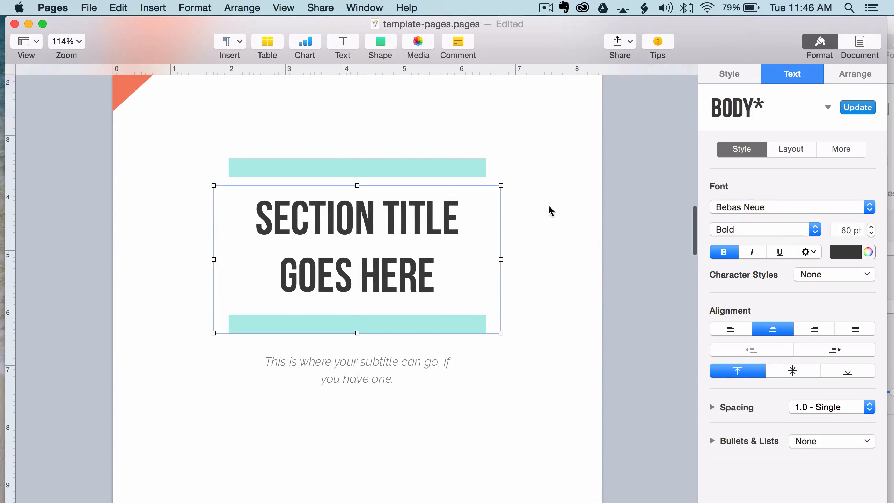
{"action": "left_click", "coordinate": [547, 210]}
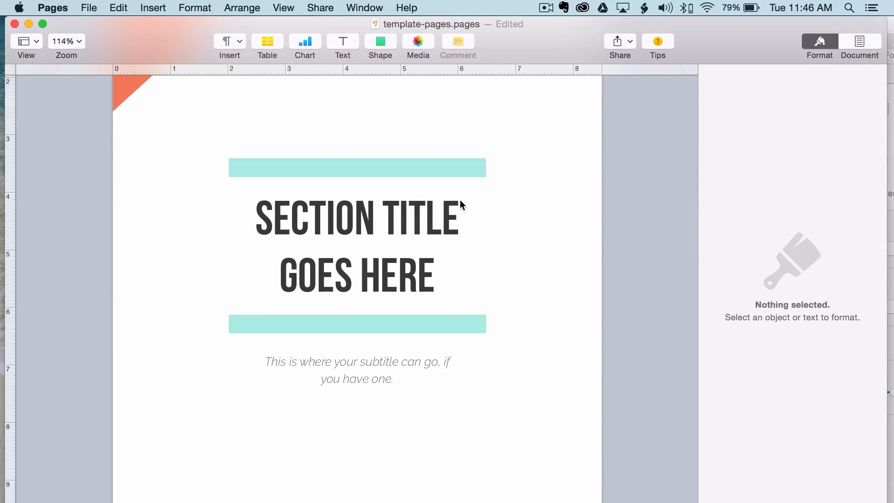
Try moving the section title sideways on its own, and undo that move.
{"action": "left_click_drag", "start_coordinate": [437, 215], "coordinate": [475, 209]}
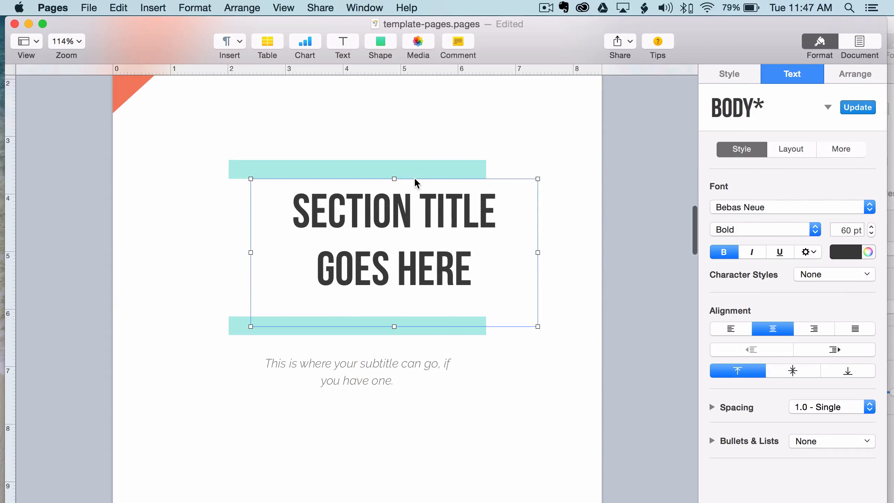
{"action": "key", "text": "super+z"}
Group the two turquoise bars, the section title and the subtitle into one object.
{"action": "left_click_drag", "start_coordinate": [210, 140], "coordinate": [366, 386]}
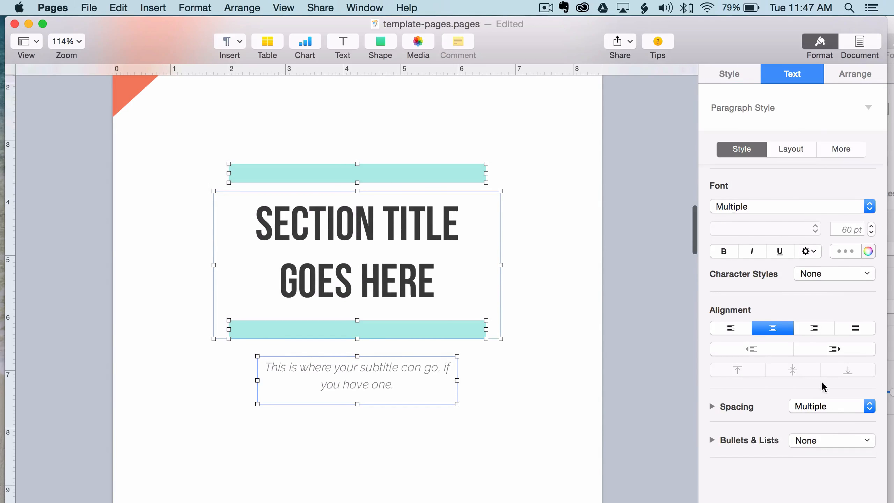
{"action": "left_click", "coordinate": [850, 78]}
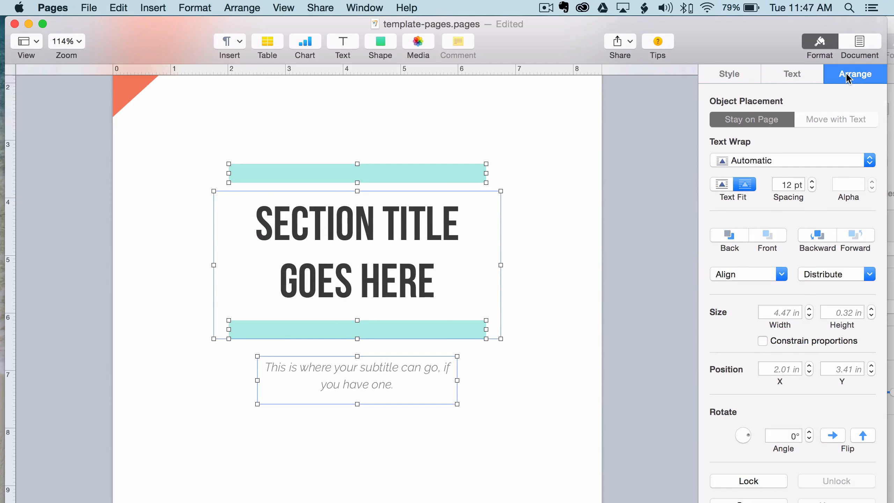
{"action": "scroll", "coordinate": [792, 282], "scroll_direction": "down", "scroll_amount": 2}
{"action": "left_click", "coordinate": [749, 486]}
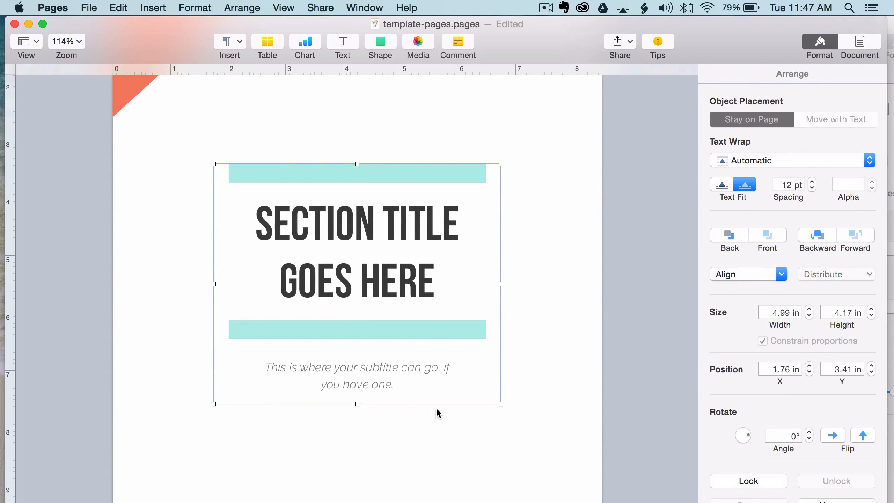
Try moving the grouped title block around the page, and undo the move.
{"action": "left_click", "coordinate": [493, 191]}
{"action": "left_click_drag", "start_coordinate": [447, 175], "coordinate": [239, 147]}
{"action": "key", "text": "cmd+z"}
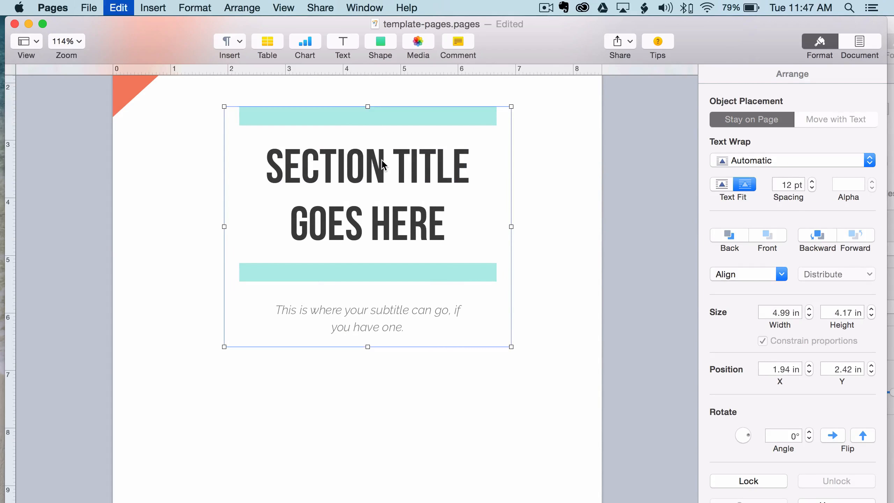
{"action": "key", "text": "super+z"}
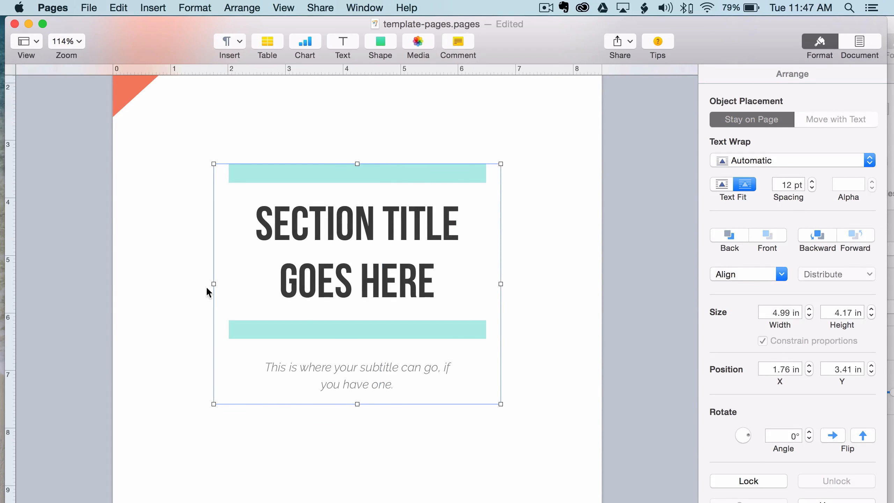
Look through the template's following pages, from the section title page past the checklist to the table layout.
{"action": "scroll", "coordinate": [205, 284], "scroll_direction": "up", "scroll_amount": 2}
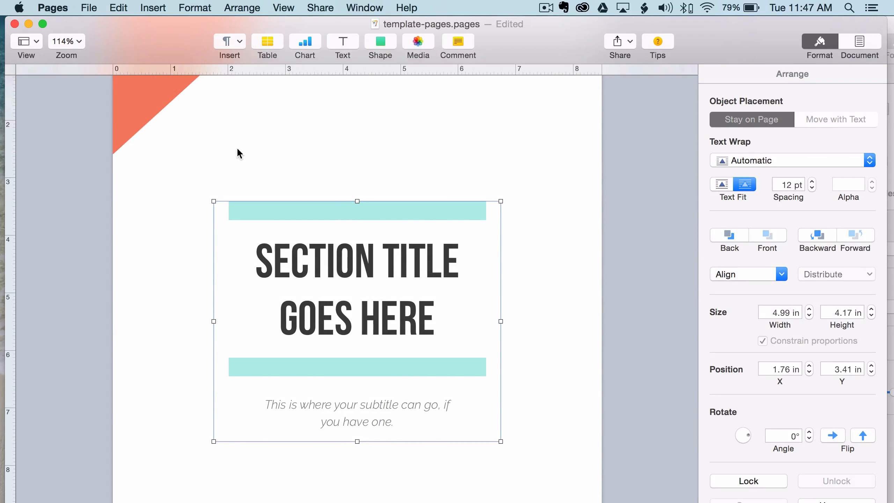
{"action": "scroll", "coordinate": [237, 147], "scroll_direction": "down", "scroll_amount": 20}
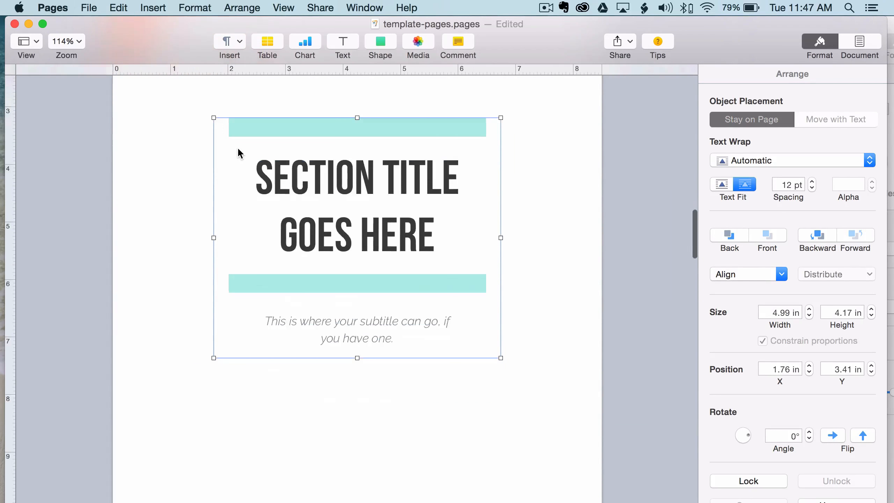
{"action": "scroll", "coordinate": [238, 158], "scroll_direction": "down", "scroll_amount": 20}
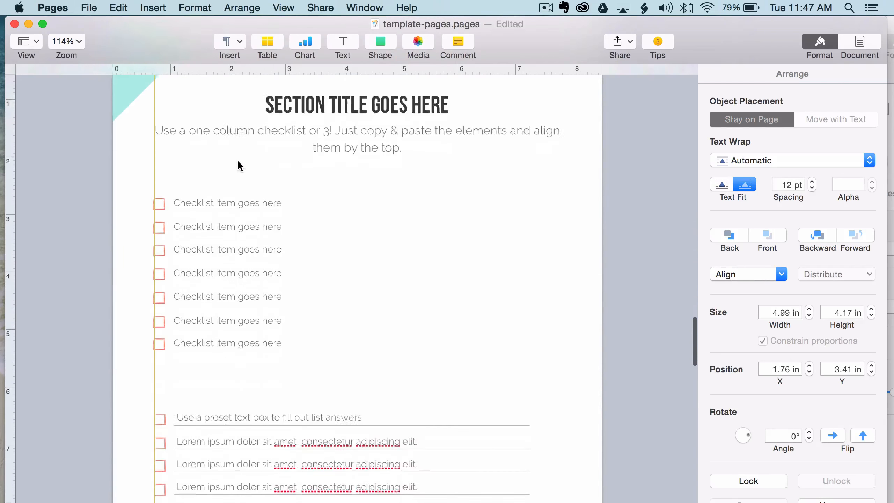
{"action": "scroll", "coordinate": [229, 168], "scroll_direction": "down", "scroll_amount": 20}
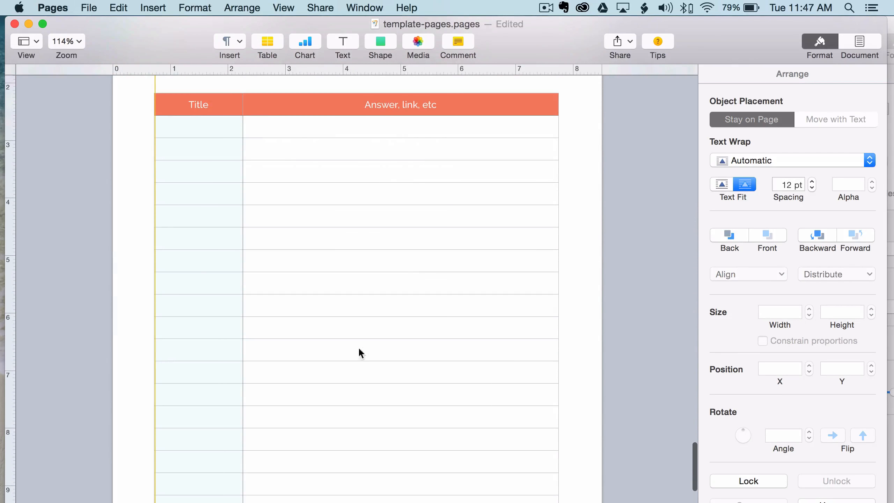
{"action": "scroll", "coordinate": [225, 221], "scroll_direction": "up", "scroll_amount": 3}
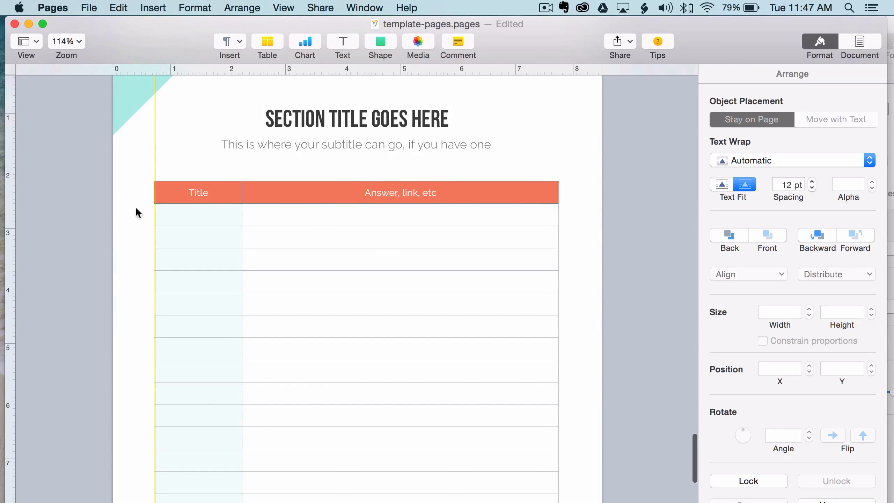
{"action": "scroll", "coordinate": [244, 257], "scroll_direction": "down", "scroll_amount": 1}
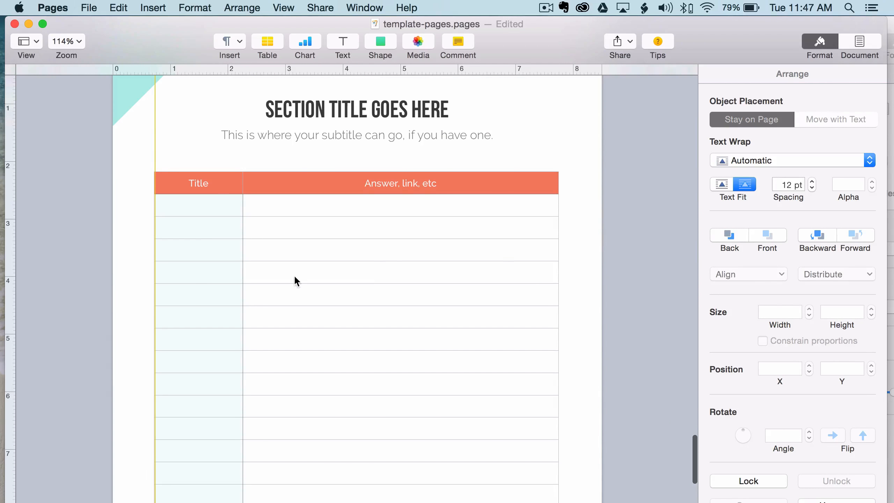
{"action": "scroll", "coordinate": [287, 239], "scroll_direction": "down", "scroll_amount": 5}
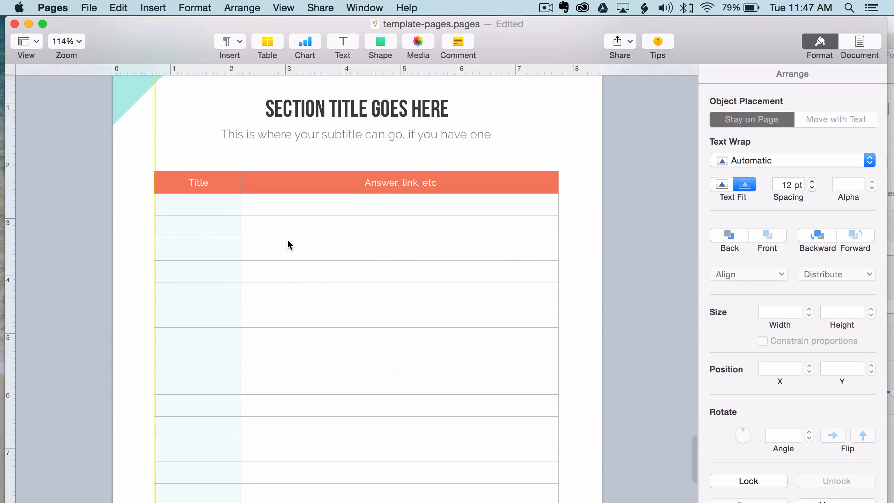
{"action": "scroll", "coordinate": [287, 243], "scroll_direction": "up", "scroll_amount": 5}
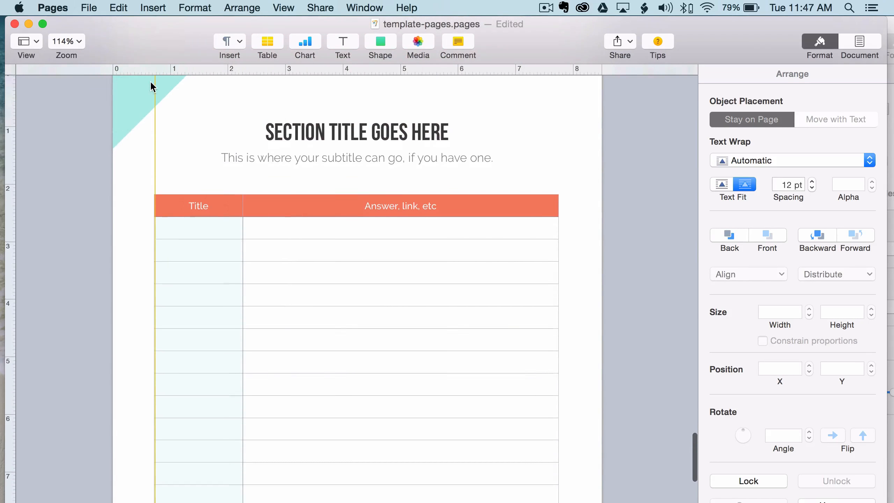
Insert a new blank page after the table page and check its footer page number.
{"action": "left_click", "coordinate": [155, 7]}
{"action": "left_click", "coordinate": [160, 25]}
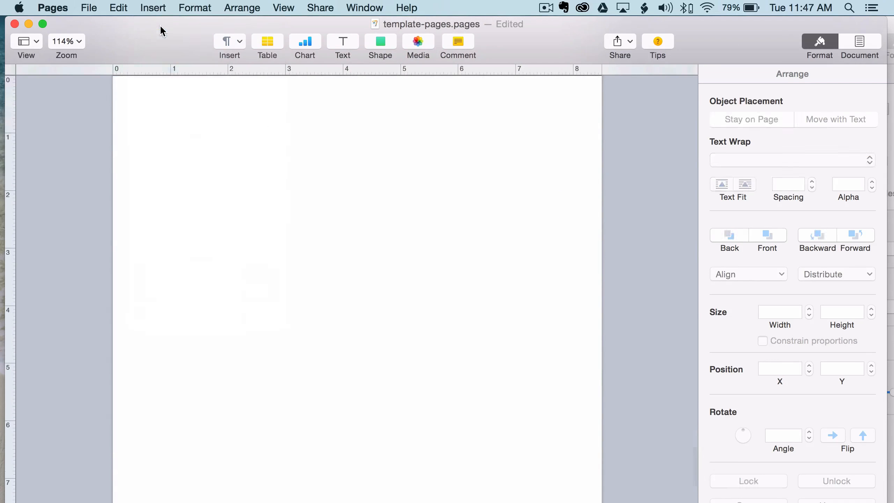
{"action": "scroll", "coordinate": [194, 149], "scroll_direction": "down", "scroll_amount": 3}
{"action": "scroll", "coordinate": [192, 153], "scroll_direction": "up", "scroll_amount": 5}
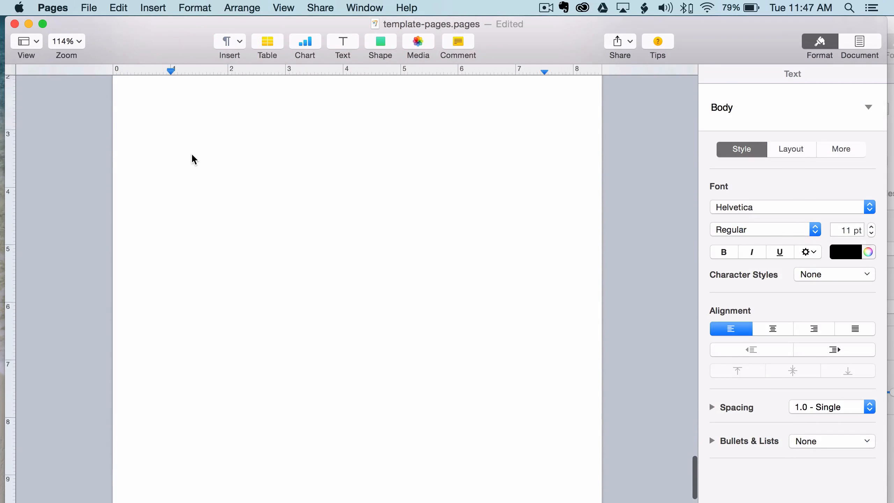
{"action": "scroll", "coordinate": [193, 156], "scroll_direction": "down", "scroll_amount": 5}
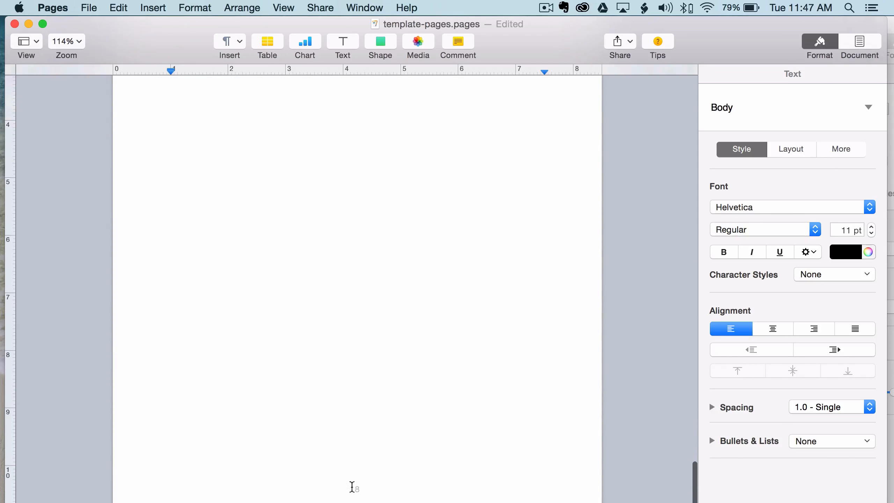
Copy the turquoise corner triangle, section title and subtitle from the table page onto the new blank page.
{"action": "scroll", "coordinate": [362, 284], "scroll_direction": "up", "scroll_amount": 10}
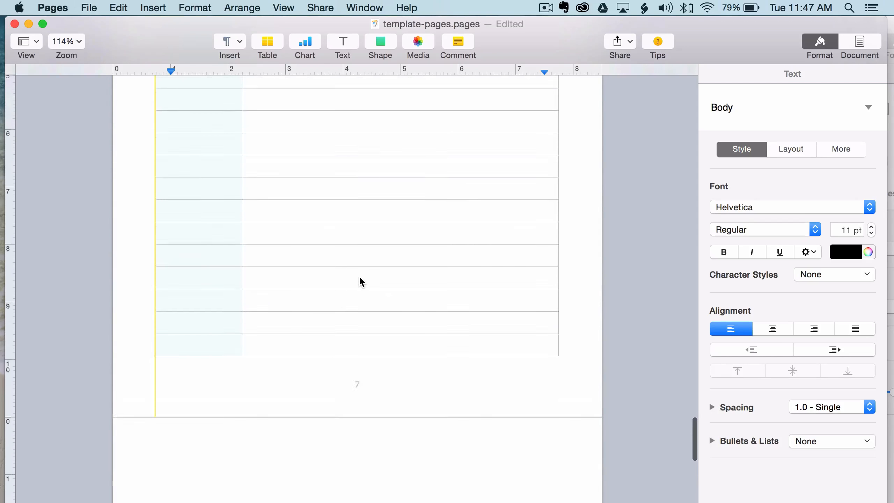
{"action": "scroll", "coordinate": [362, 281], "scroll_direction": "up", "scroll_amount": 5}
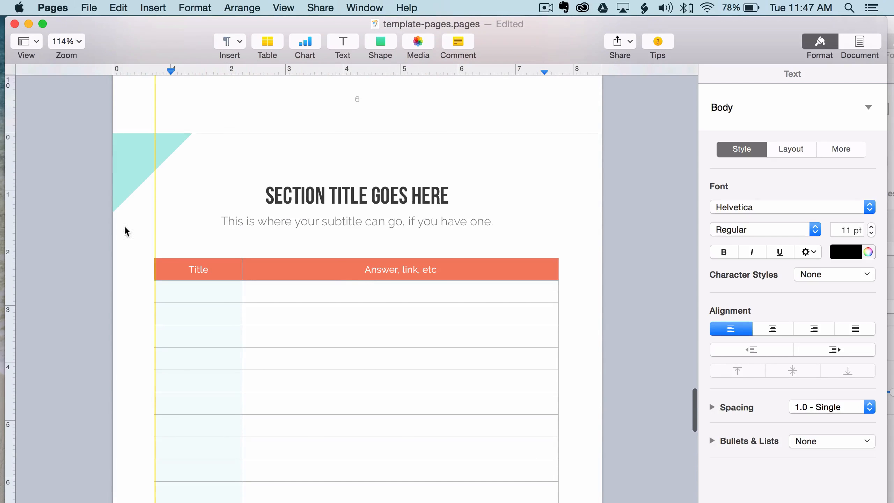
{"action": "left_click", "coordinate": [126, 146]}
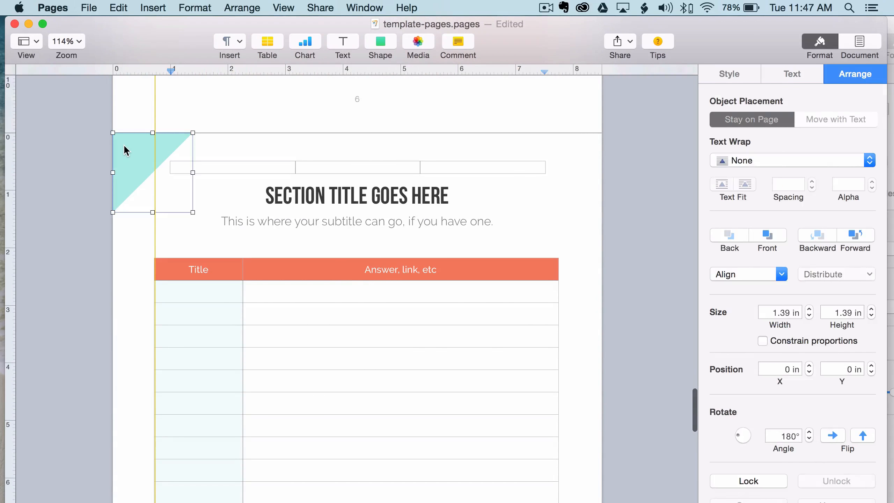
{"action": "left_click", "coordinate": [300, 194], "text": "shift"}
{"action": "left_click", "coordinate": [297, 227], "text": "shift"}
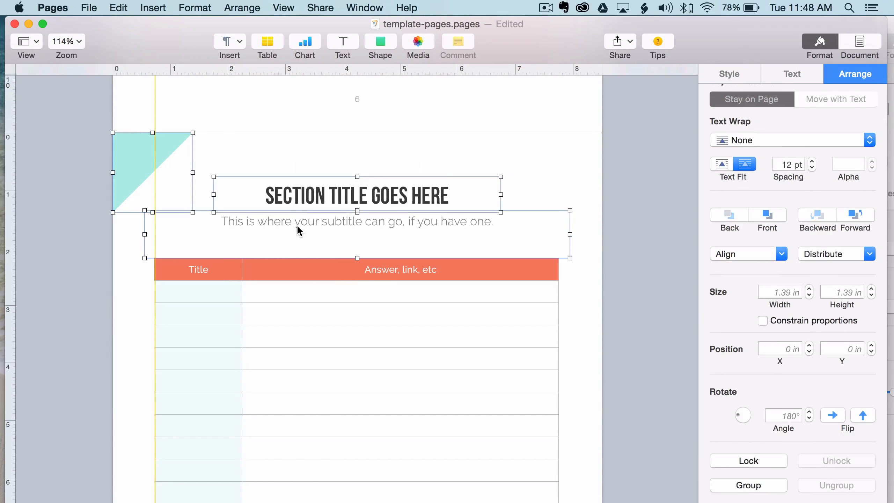
{"action": "scroll", "coordinate": [306, 235], "scroll_direction": "down", "scroll_amount": 15}
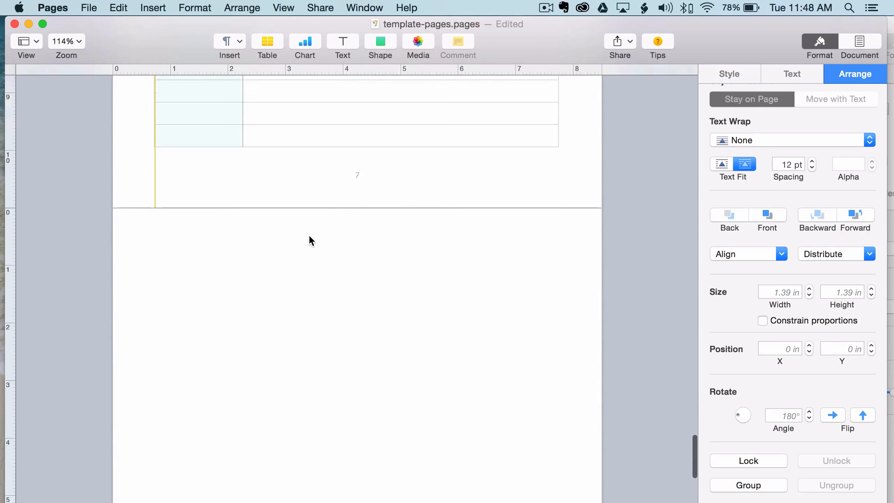
{"action": "key", "text": "super+v"}
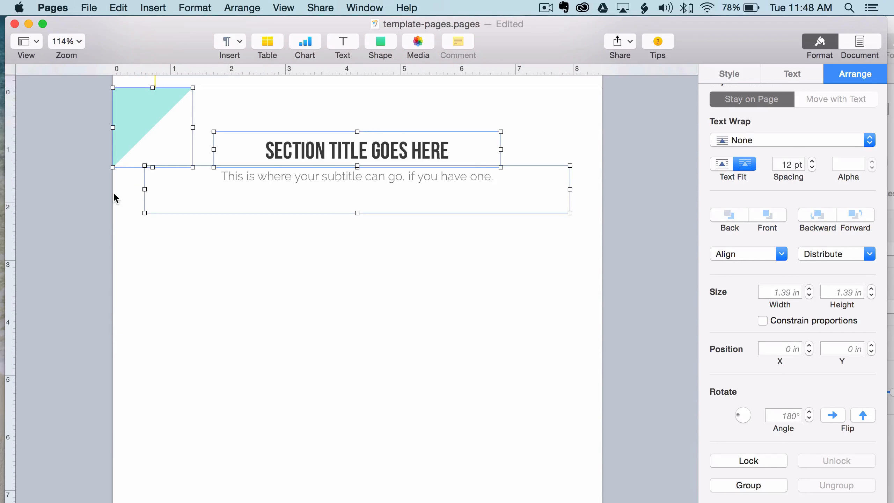
{"action": "left_click", "coordinate": [194, 216]}
{"action": "scroll", "coordinate": [197, 225], "scroll_direction": "down", "scroll_amount": 2}
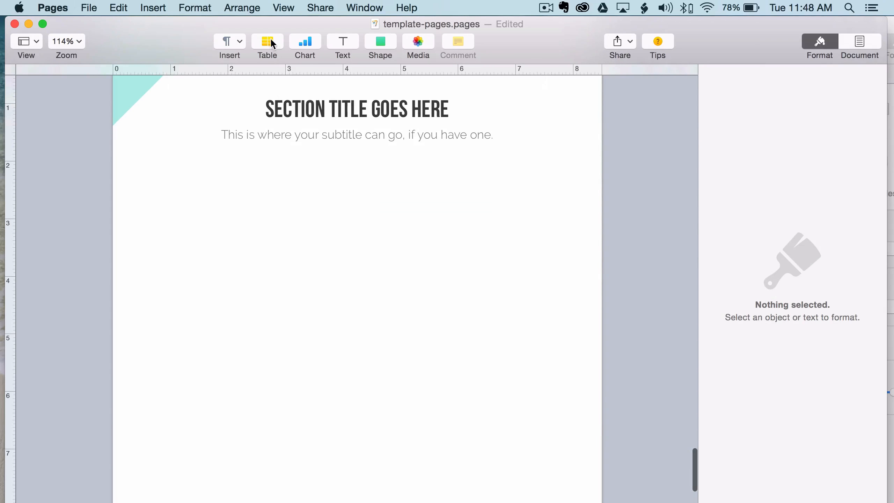
{"action": "scroll", "coordinate": [275, 192], "scroll_direction": "down", "scroll_amount": 3}
{"action": "scroll", "coordinate": [275, 192], "scroll_direction": "up", "scroll_amount": 2}
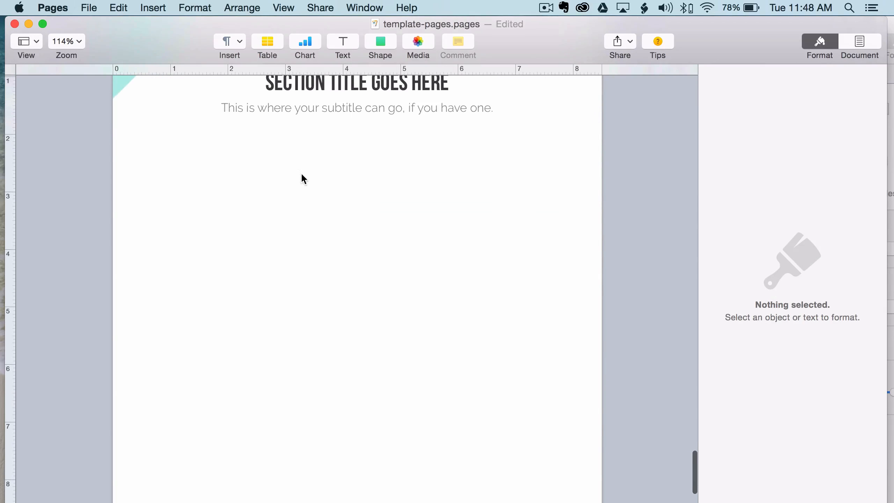
Insert a table with a header row and header column below the subtitle, and stretch it to about 6 in high.
{"action": "left_click", "coordinate": [272, 40]}
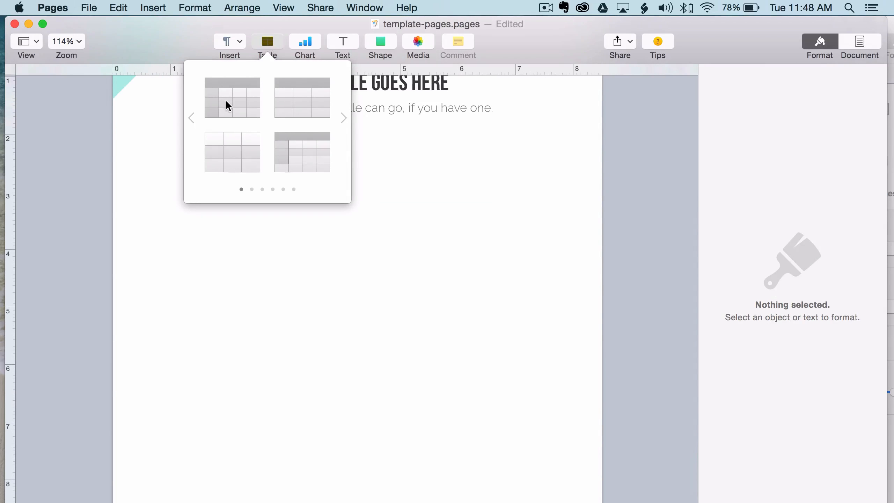
{"action": "left_click", "coordinate": [227, 106]}
{"action": "left_click_drag", "start_coordinate": [353, 286], "coordinate": [354, 134]}
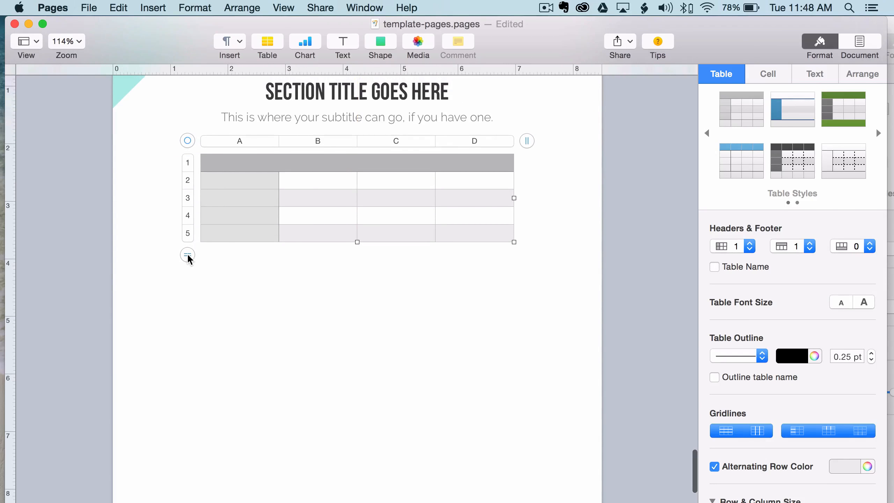
{"action": "left_click_drag", "start_coordinate": [513, 243], "coordinate": [514, 500]}
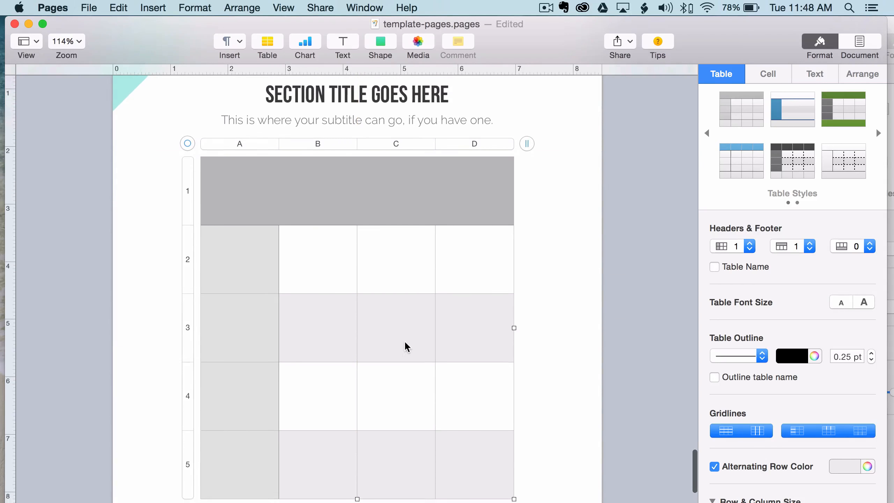
Set the table's number of rows to 10.
{"action": "scroll", "coordinate": [258, 430], "scroll_direction": "down", "scroll_amount": 2}
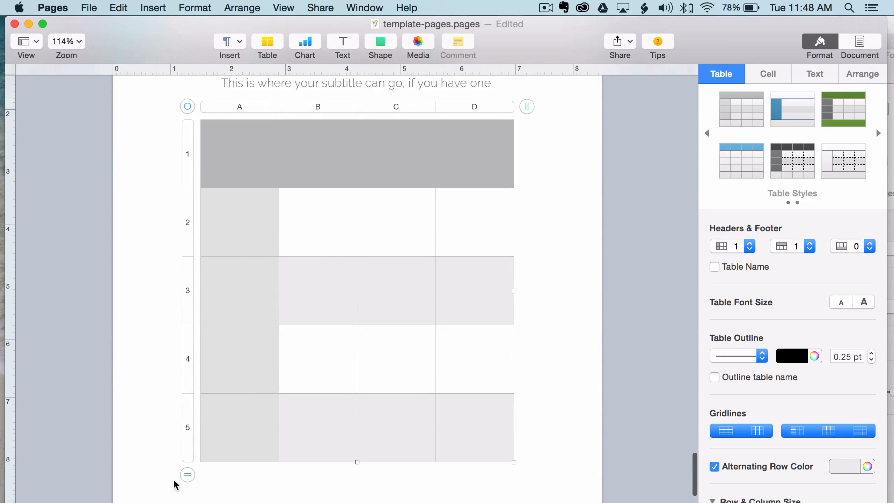
{"action": "left_click", "coordinate": [188, 476]}
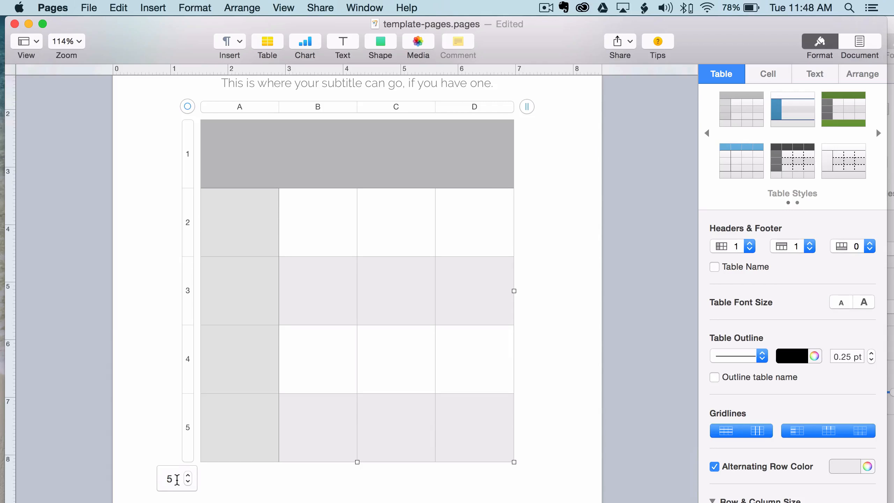
{"action": "left_click_drag", "start_coordinate": [179, 478], "coordinate": [142, 475]}
{"action": "type", "text": "10"}
{"action": "key", "text": "Return"}
Shorten the table to about 7.8 in high to fit its rows on the page.
{"action": "scroll", "coordinate": [292, 371], "scroll_direction": "down", "scroll_amount": 5}
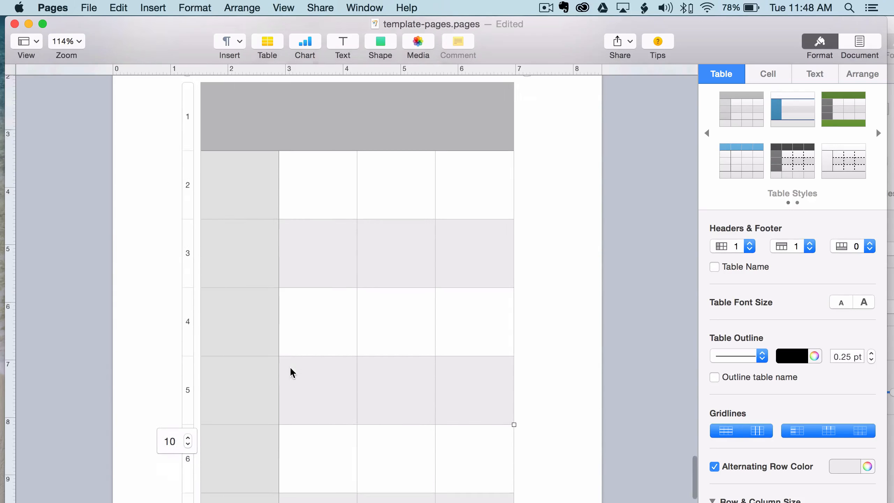
{"action": "scroll", "coordinate": [287, 273], "scroll_direction": "down", "scroll_amount": 5}
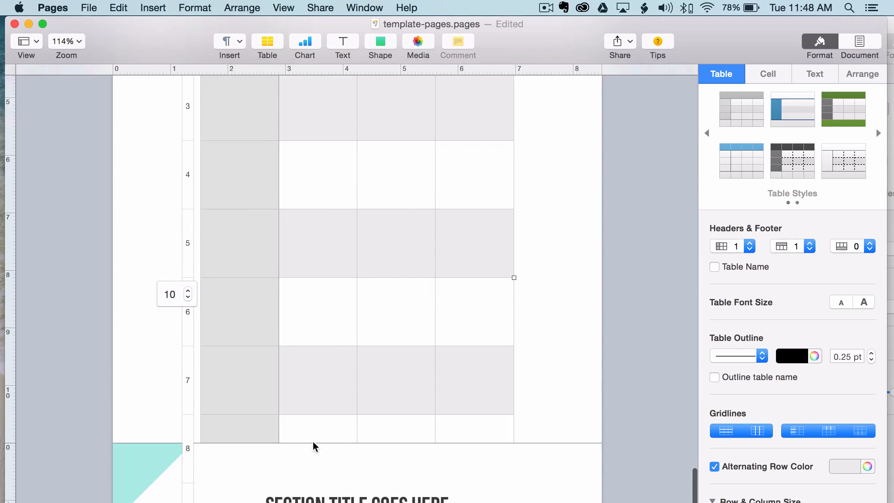
{"action": "scroll", "coordinate": [320, 440], "scroll_direction": "down", "scroll_amount": 2}
{"action": "left_click_drag", "start_coordinate": [356, 412], "coordinate": [359, 174]}
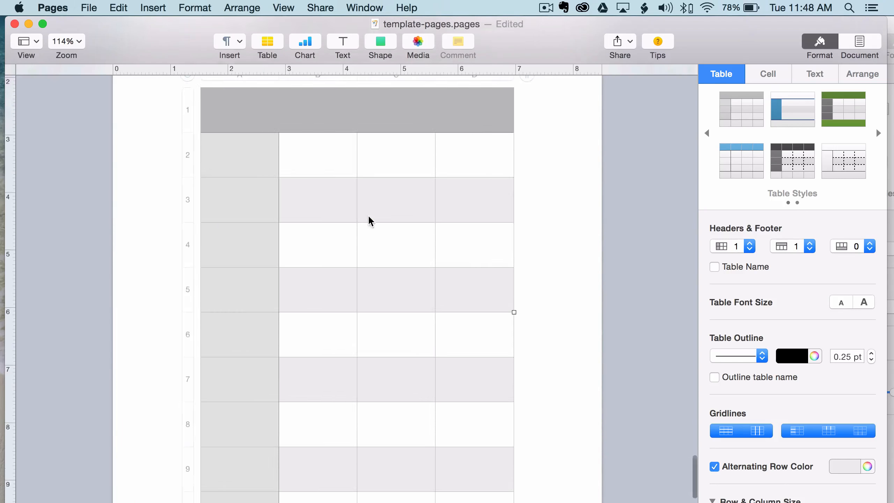
Add more rows at the end of the table and shorten the whole table to about 7.97 in high.
{"action": "scroll", "coordinate": [315, 304], "scroll_direction": "down", "scroll_amount": 3}
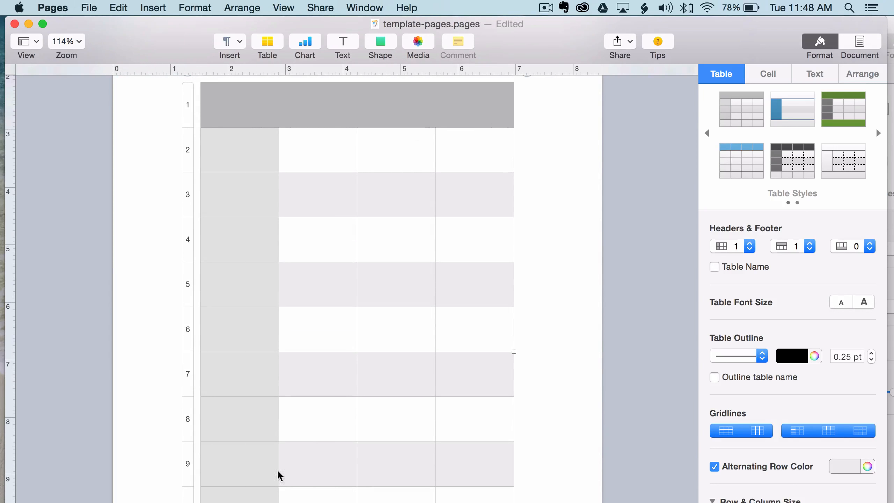
{"action": "scroll", "coordinate": [277, 473], "scroll_direction": "down", "scroll_amount": 6}
{"action": "left_click", "coordinate": [347, 339]}
{"action": "left_click", "coordinate": [539, 316]}
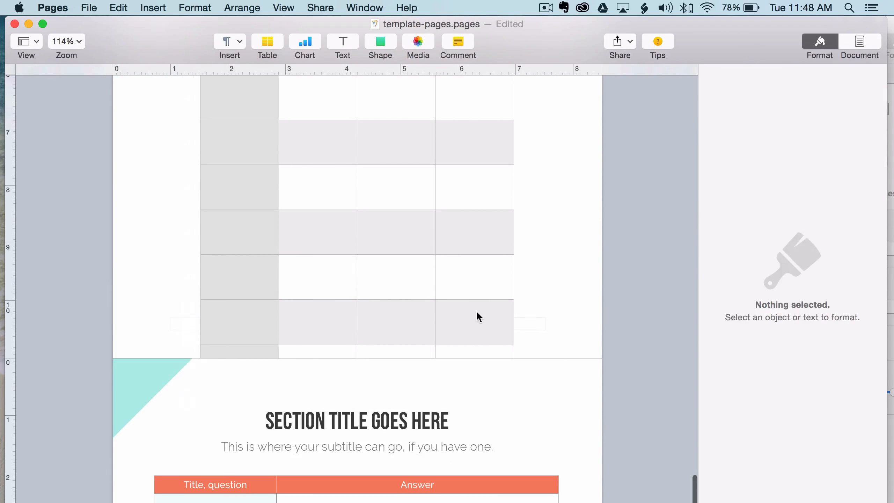
{"action": "left_click", "coordinate": [477, 316]}
{"action": "left_click_drag", "start_coordinate": [357, 387], "coordinate": [358, 310]}
{"action": "scroll", "coordinate": [357, 310], "scroll_direction": "up", "scroll_amount": 8}
{"action": "scroll", "coordinate": [345, 278], "scroll_direction": "up", "scroll_amount": 1}
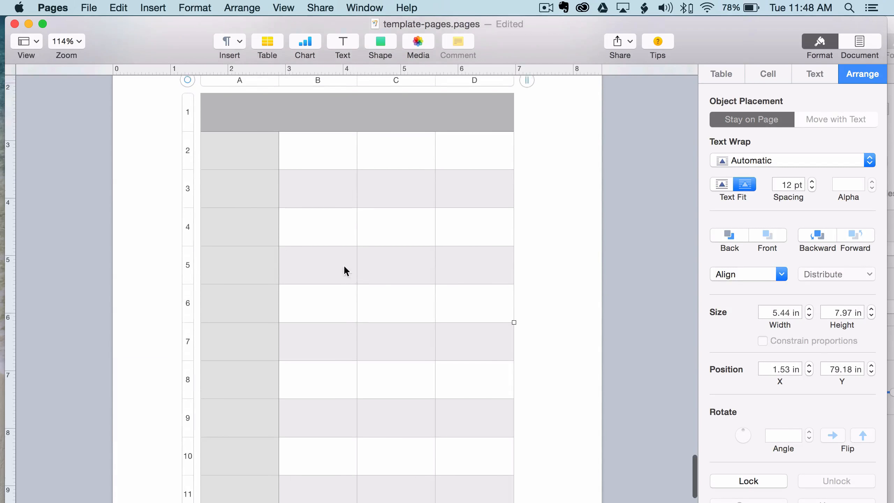
Widen the table to about 6.42 in.
{"action": "left_click_drag", "start_coordinate": [512, 334], "coordinate": [573, 333]}
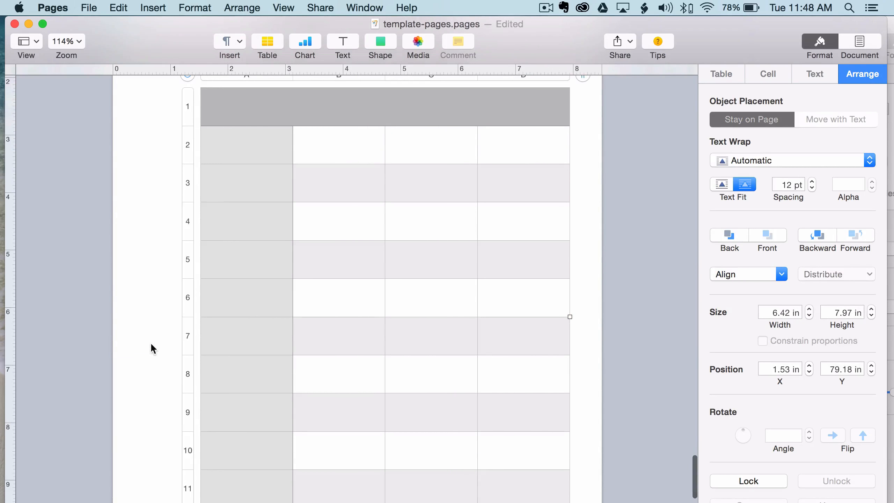
{"action": "left_click", "coordinate": [202, 333]}
{"action": "left_click", "coordinate": [197, 326]}
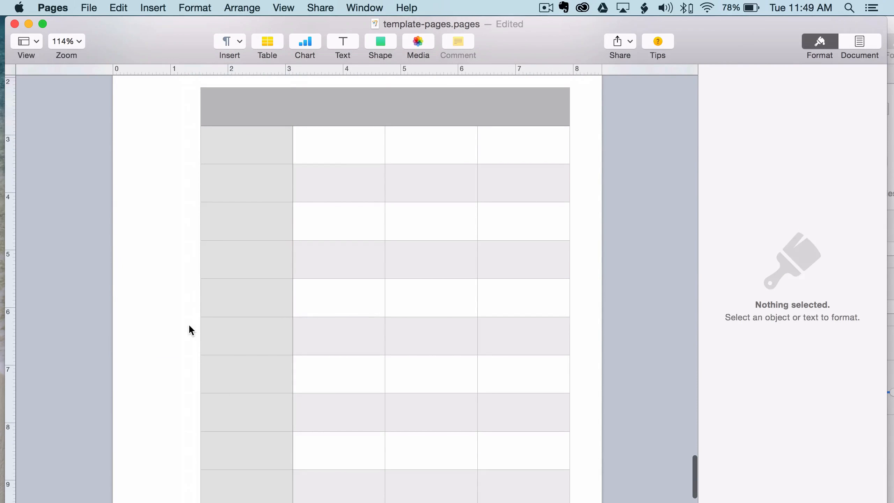
Widen the table's first column slightly by moving the boundary between columns A and B.
{"action": "left_click", "coordinate": [294, 146]}
{"action": "left_click", "coordinate": [293, 145]}
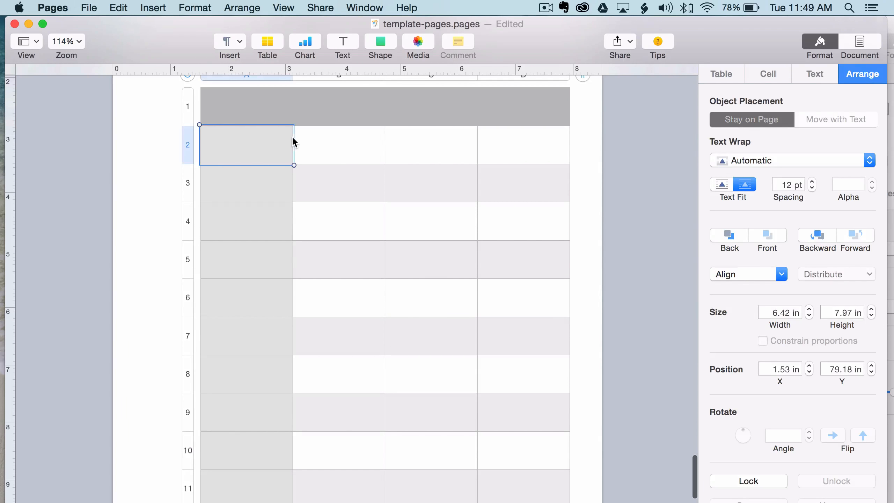
{"action": "left_click", "coordinate": [142, 146]}
{"action": "scroll", "coordinate": [207, 162], "scroll_direction": "up", "scroll_amount": 3}
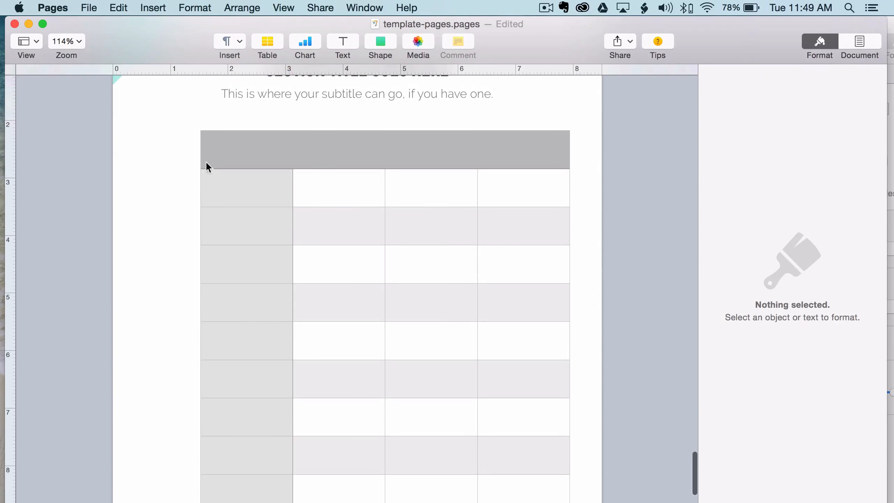
{"action": "left_click", "coordinate": [296, 186]}
{"action": "left_click", "coordinate": [323, 166]}
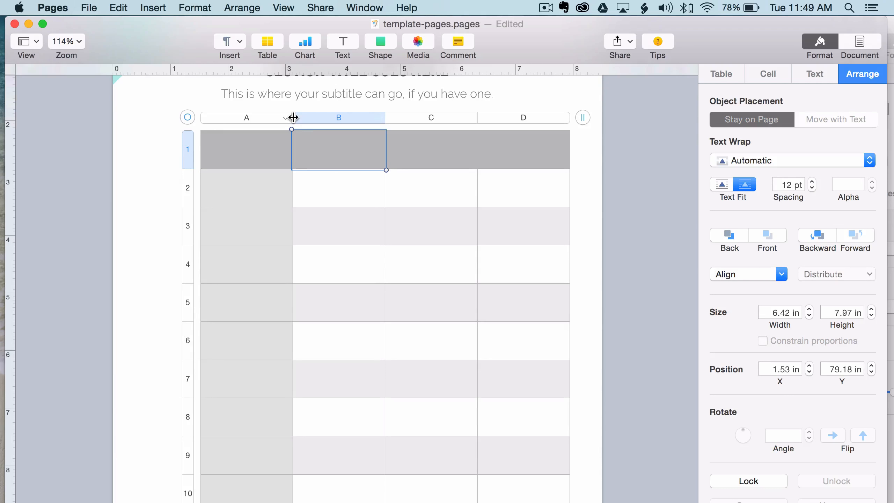
{"action": "mouse_move", "coordinate": [294, 117]}
{"action": "left_mouse_down"}
{"action": "mouse_move", "coordinate": [235, 121]}
{"action": "mouse_move", "coordinate": [381, 124]}
{"action": "mouse_move", "coordinate": [245, 128]}
{"action": "mouse_move", "coordinate": [305, 128]}
{"action": "left_mouse_up"}
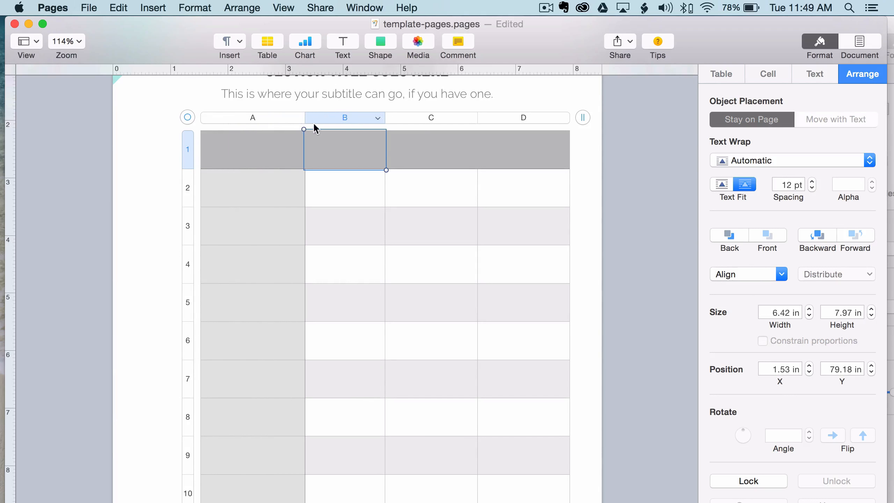
Delete column B from the table.
{"action": "left_click", "coordinate": [339, 119]}
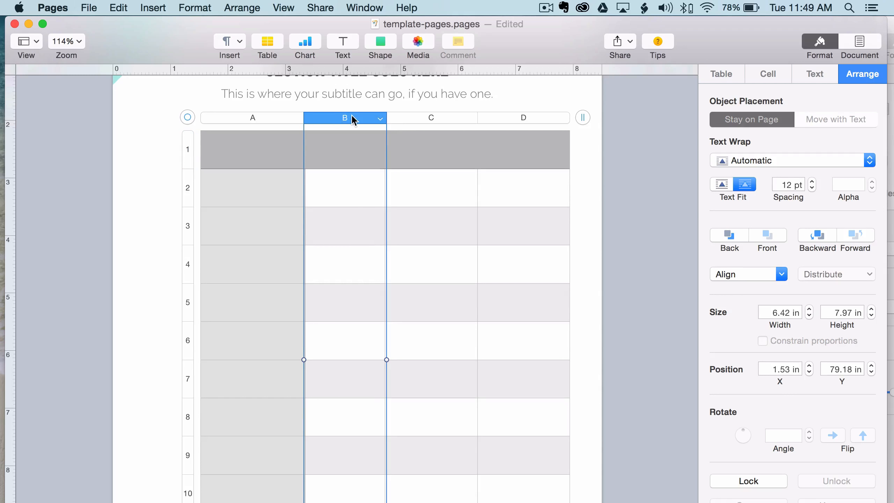
{"action": "left_click", "coordinate": [382, 118]}
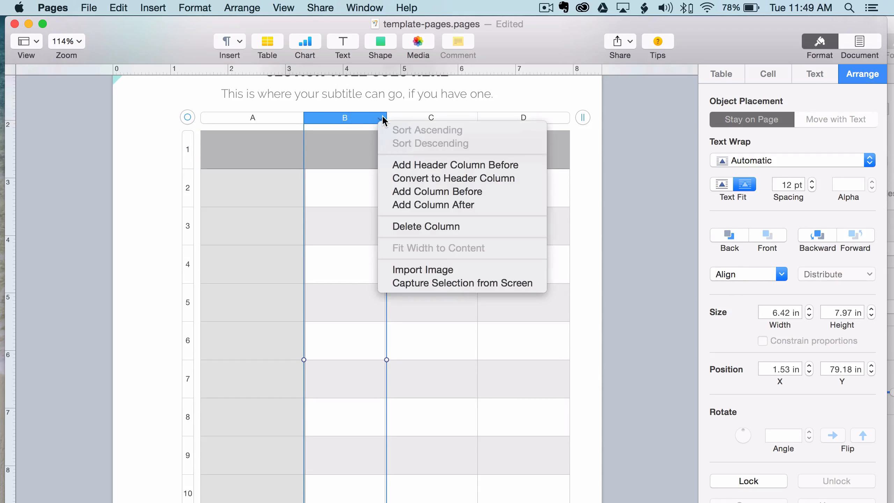
{"action": "left_click", "coordinate": [454, 226]}
Reduce the table to 2 columns and narrow the first column to about 1 in.
{"action": "left_click", "coordinate": [583, 117]}
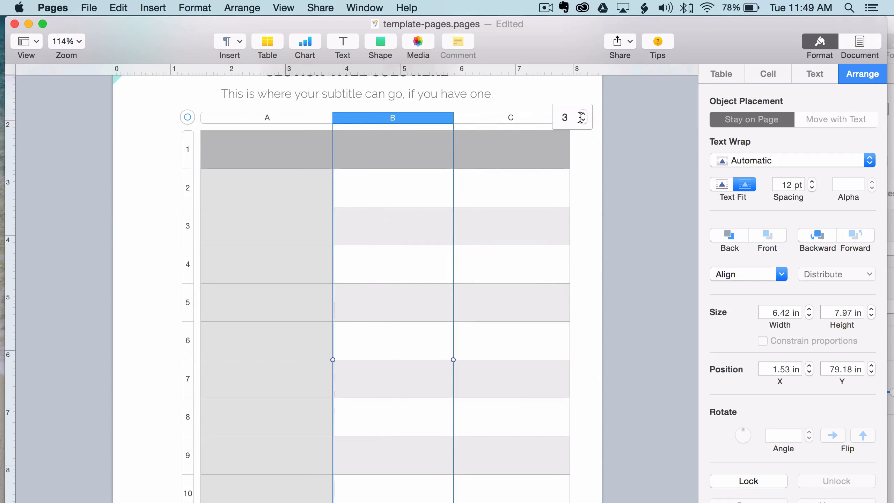
{"action": "left_click", "coordinate": [584, 121]}
{"action": "left_click", "coordinate": [584, 114]}
{"action": "left_click", "coordinate": [583, 114]}
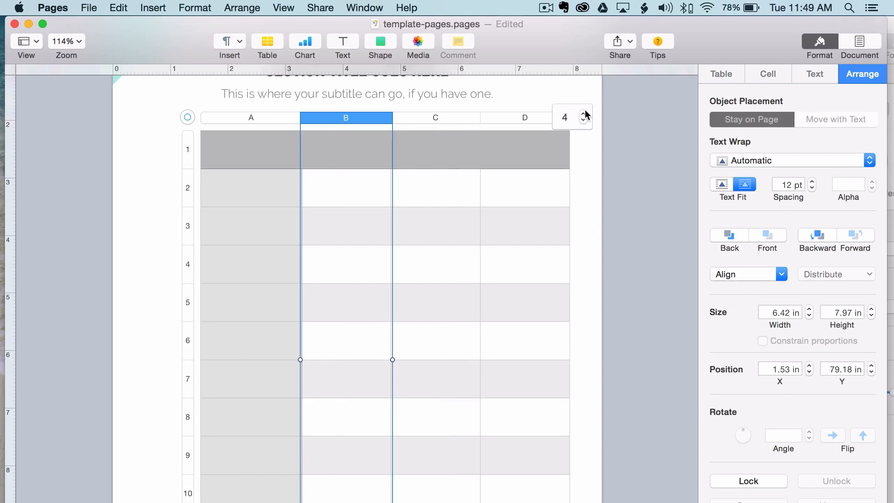
{"action": "left_click", "coordinate": [584, 121]}
{"action": "left_click", "coordinate": [583, 121]}
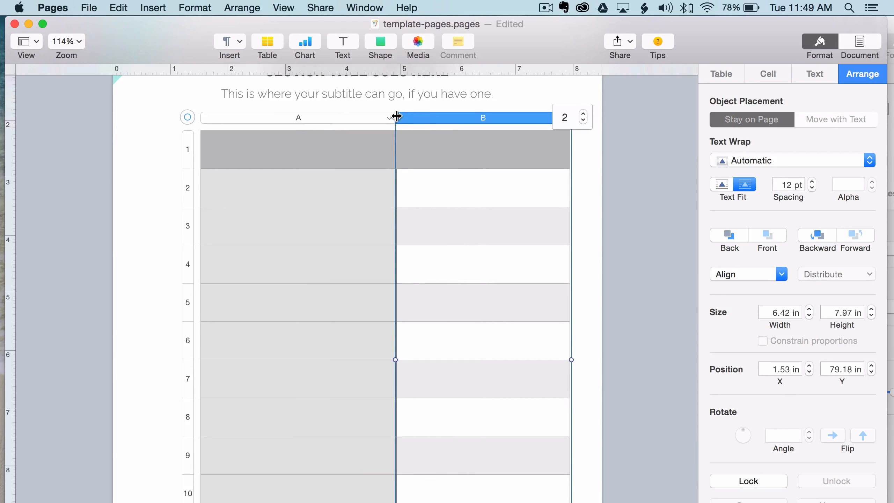
{"action": "left_click_drag", "start_coordinate": [397, 116], "coordinate": [256, 119]}
{"action": "left_click", "coordinate": [156, 133]}
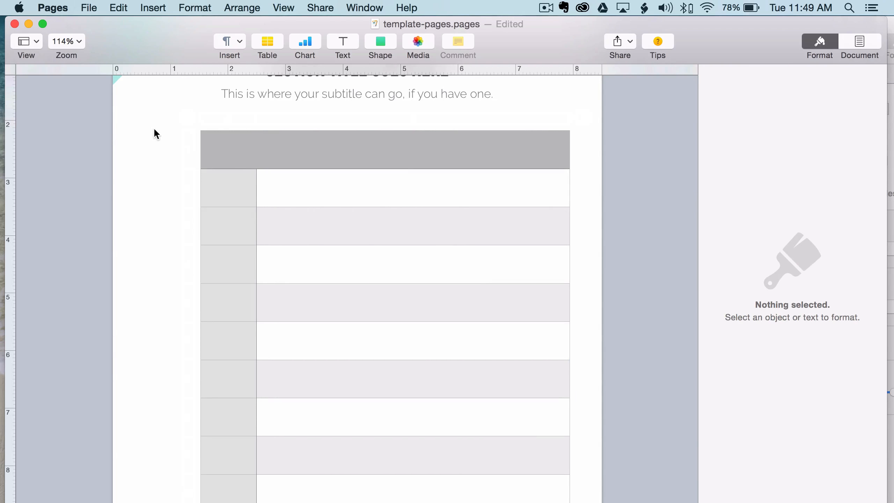
Move the table sideways to an X position of about 1.08 in, centring it beneath the section title and subtitle.
{"action": "left_click", "coordinate": [235, 140]}
{"action": "mouse_move", "coordinate": [276, 150]}
{"action": "left_mouse_down"}
{"action": "mouse_move", "coordinate": [253, 152]}
{"action": "mouse_move", "coordinate": [266, 152]}
{"action": "left_mouse_up"}
{"action": "left_click", "coordinate": [596, 248]}
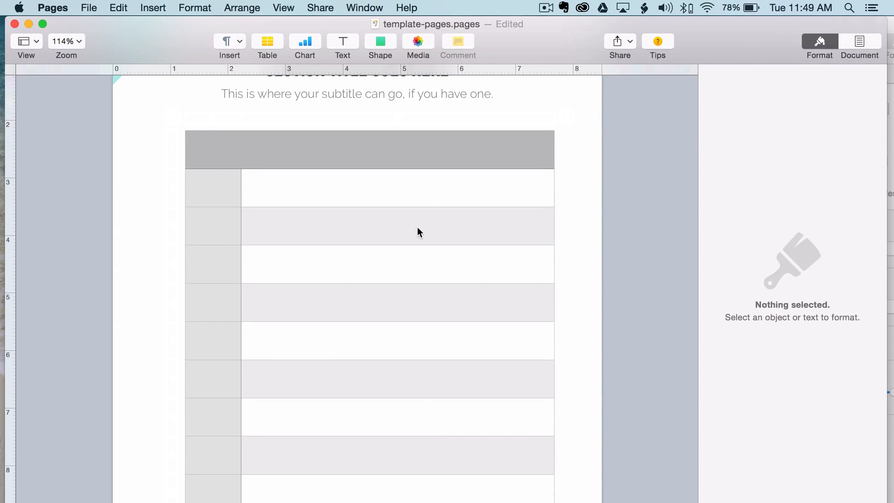
{"action": "left_click_drag", "start_coordinate": [339, 140], "coordinate": [327, 141]}
{"action": "left_click", "coordinate": [583, 169]}
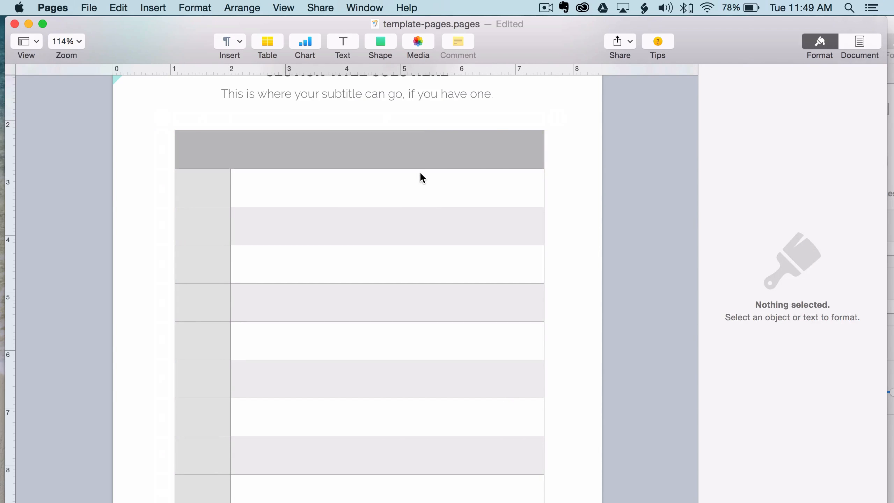
Compare the new gray table with the finished orange-header table on the preceding page.
{"action": "scroll", "coordinate": [421, 174], "scroll_direction": "up", "scroll_amount": 3}
{"action": "scroll", "coordinate": [419, 174], "scroll_direction": "down", "scroll_amount": 5}
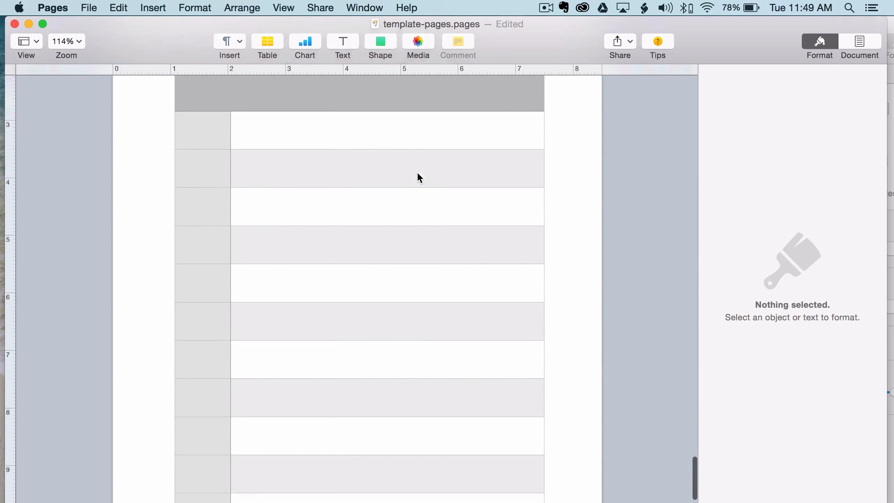
{"action": "scroll", "coordinate": [415, 174], "scroll_direction": "up", "scroll_amount": 10}
{"action": "scroll", "coordinate": [414, 174], "scroll_direction": "down", "scroll_amount": 8}
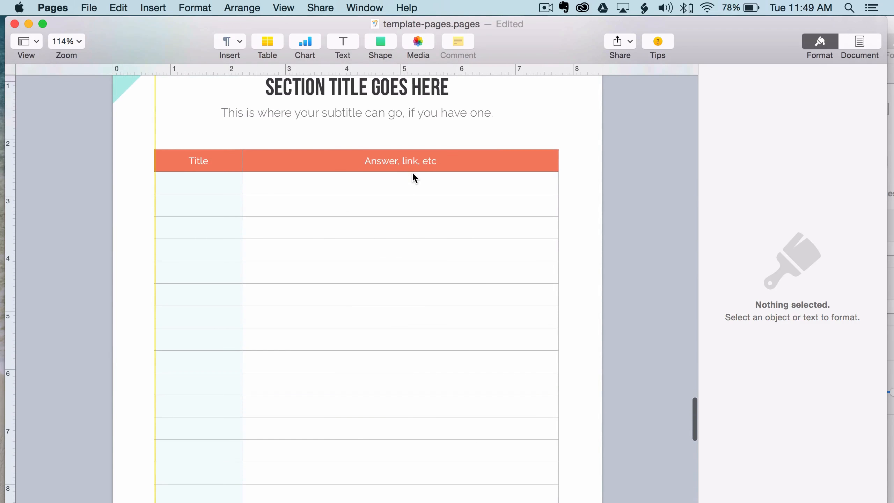
{"action": "scroll", "coordinate": [413, 174], "scroll_direction": "up", "scroll_amount": 10}
{"action": "scroll", "coordinate": [412, 171], "scroll_direction": "down", "scroll_amount": 10}
Fill both header row cells of the new table with light purple (hex DBBDFF).
{"action": "left_click", "coordinate": [257, 229]}
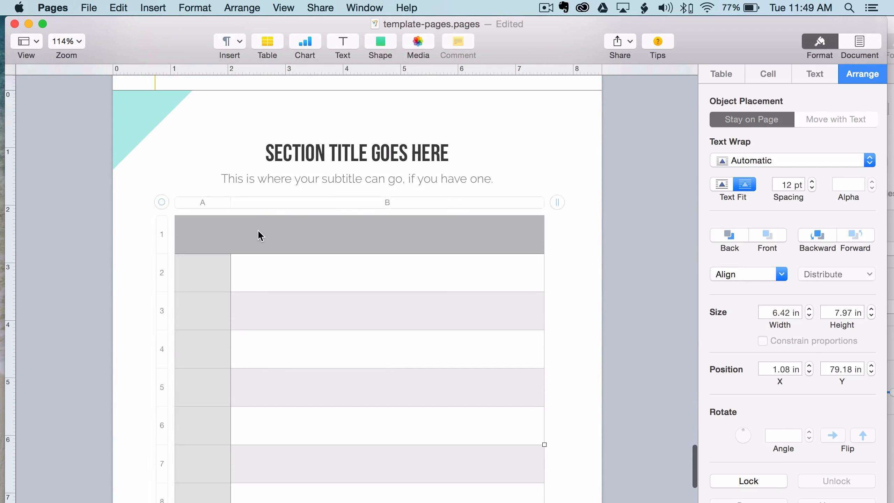
{"action": "left_click", "coordinate": [227, 235]}
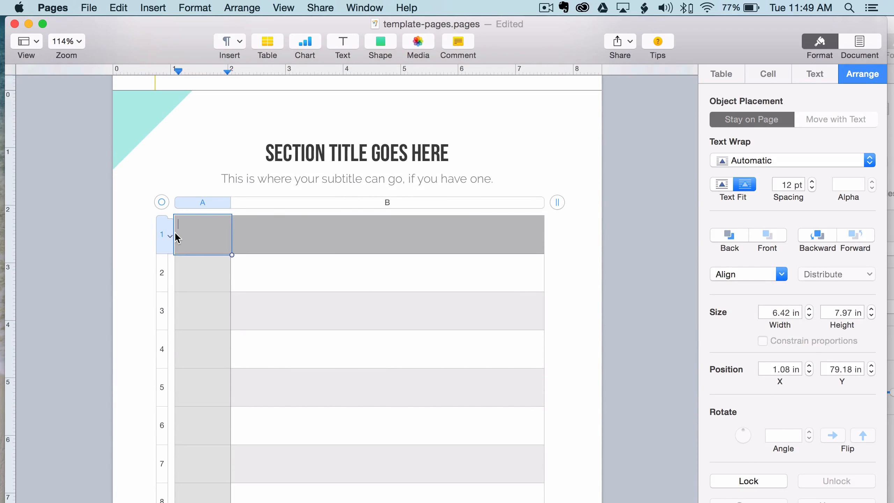
{"action": "left_click", "coordinate": [129, 225]}
{"action": "left_click", "coordinate": [176, 231]}
{"action": "left_click", "coordinate": [177, 232]}
{"action": "left_click", "coordinate": [173, 235]}
{"action": "left_click", "coordinate": [253, 225]}
{"action": "left_click_drag", "start_coordinate": [222, 223], "coordinate": [295, 232]}
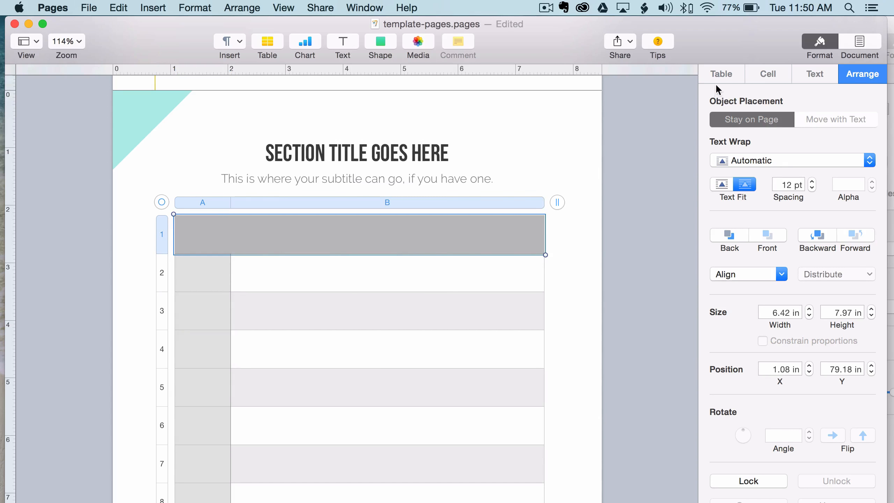
{"action": "left_click", "coordinate": [725, 77]}
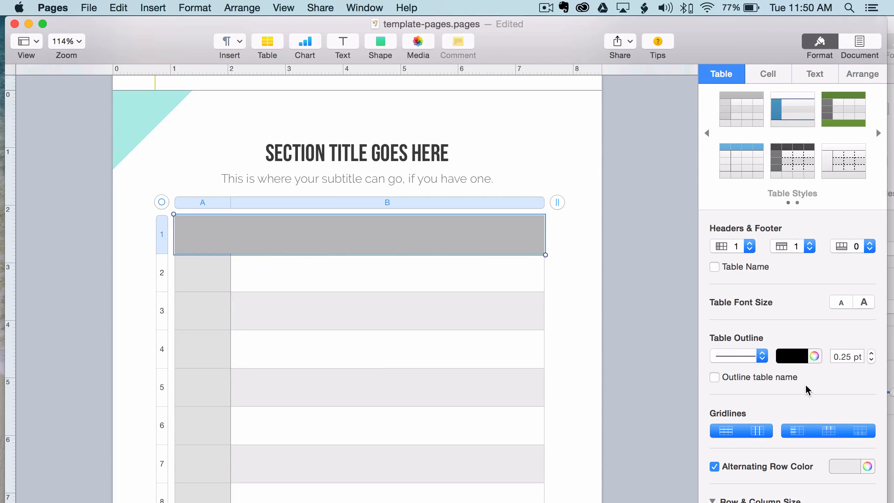
{"action": "left_click", "coordinate": [771, 74]}
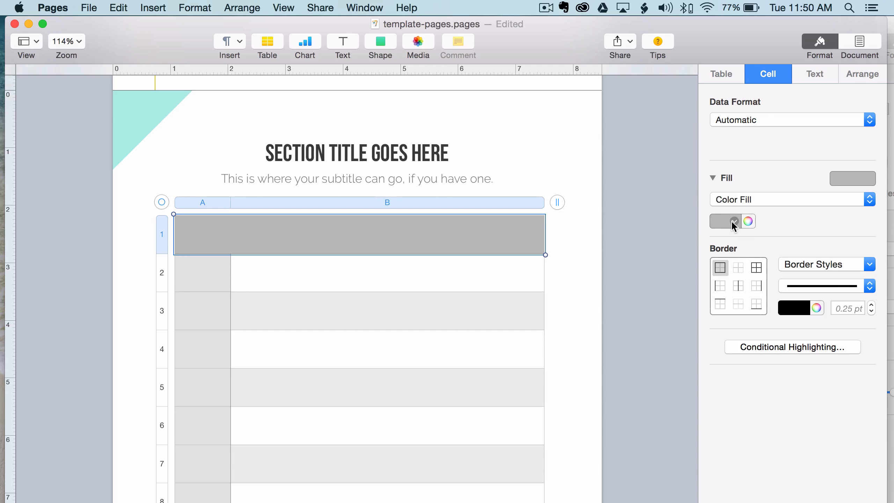
{"action": "left_click", "coordinate": [747, 221]}
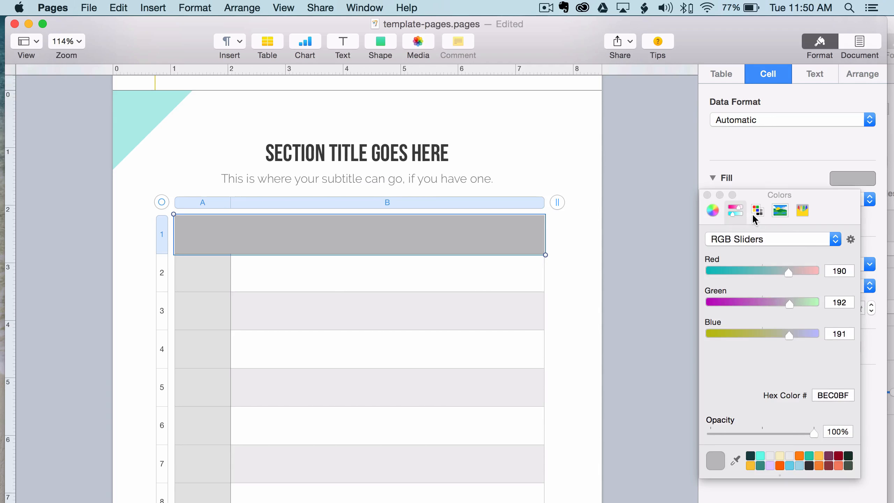
{"action": "left_click", "coordinate": [771, 465]}
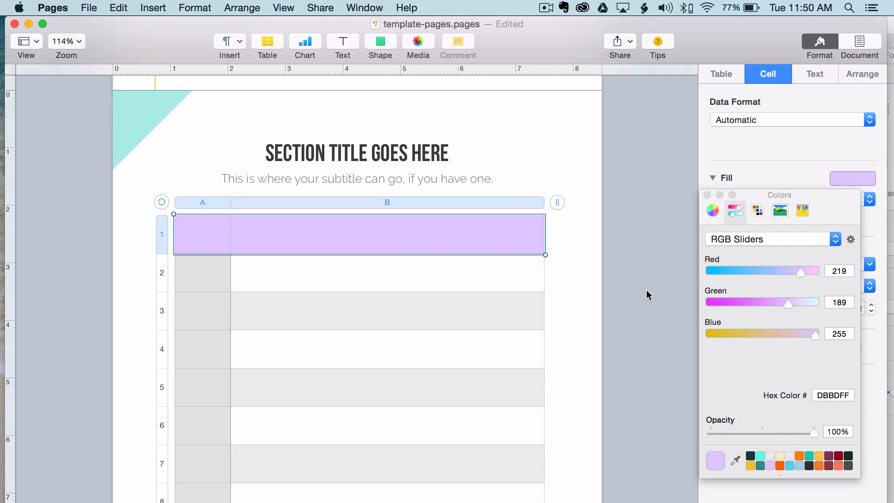
{"action": "left_click", "coordinate": [629, 294]}
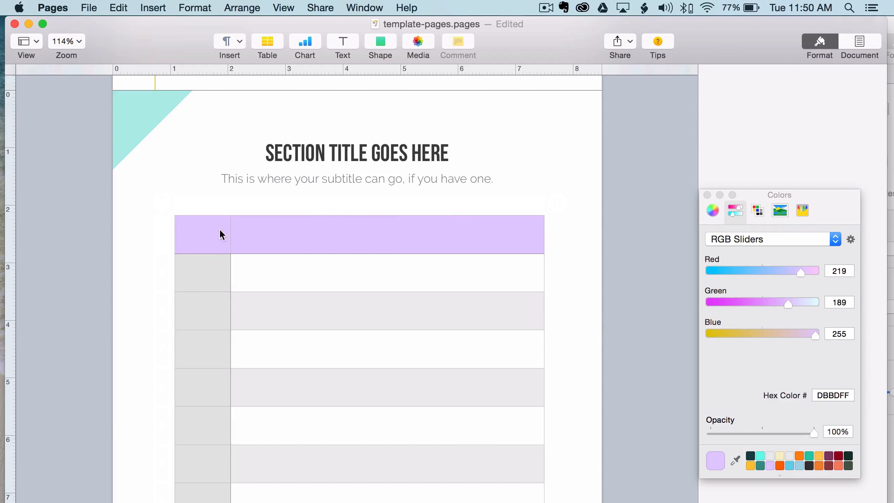
Reduce the height of the new table's light purple header row.
{"action": "left_click", "coordinate": [237, 275]}
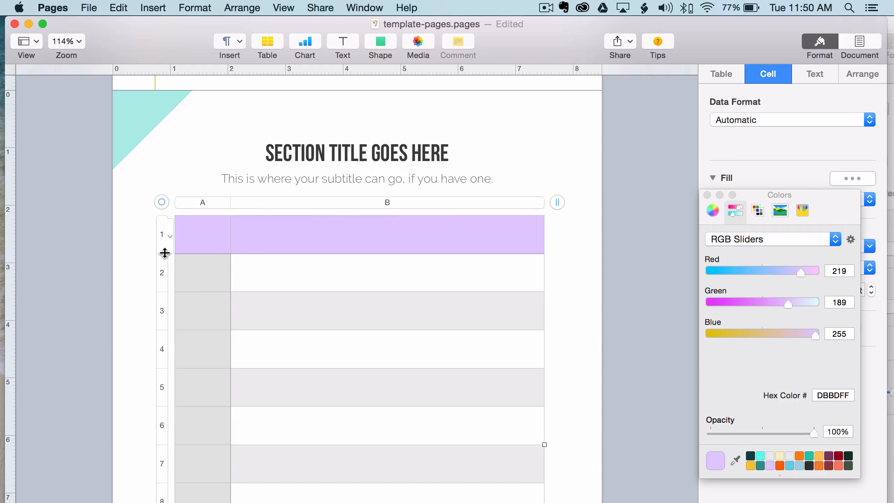
{"action": "mouse_move", "coordinate": [164, 253]}
{"action": "left_mouse_down"}
{"action": "mouse_move", "coordinate": [165, 236]}
{"action": "mouse_move", "coordinate": [164, 244]}
{"action": "left_mouse_up"}
{"action": "left_click", "coordinate": [629, 260]}
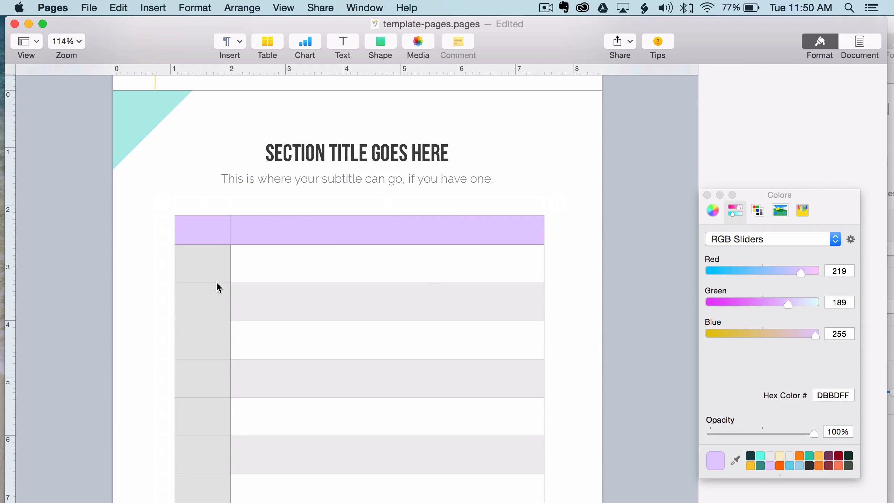
Fill the table's entire first column with orange (hex FA6900).
{"action": "left_click", "coordinate": [191, 261]}
{"action": "left_click", "coordinate": [205, 204]}
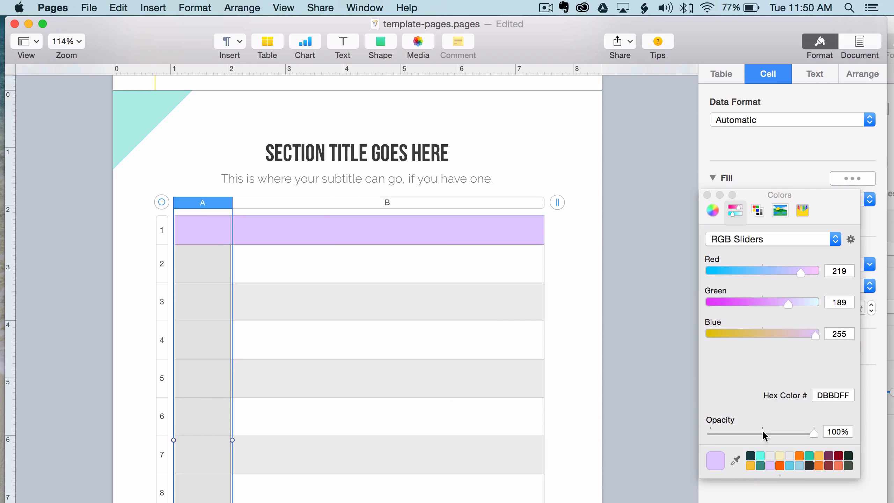
{"action": "left_click", "coordinate": [800, 467]}
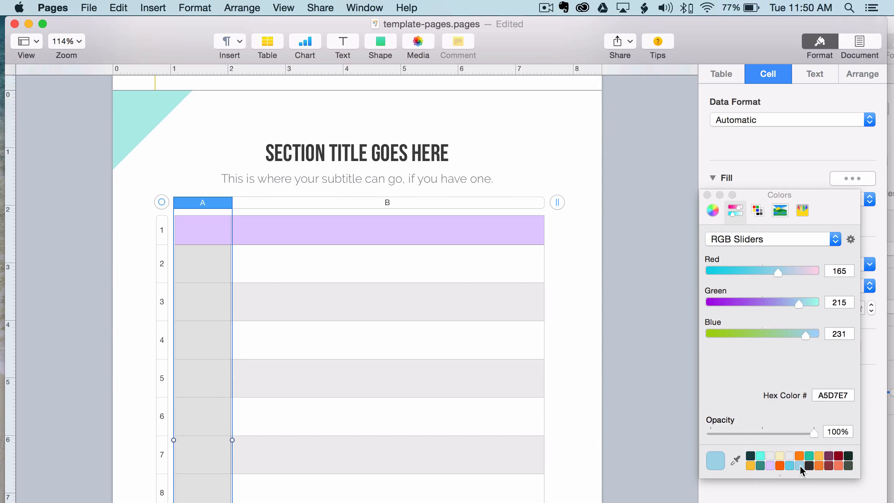
{"action": "left_click", "coordinate": [707, 195]}
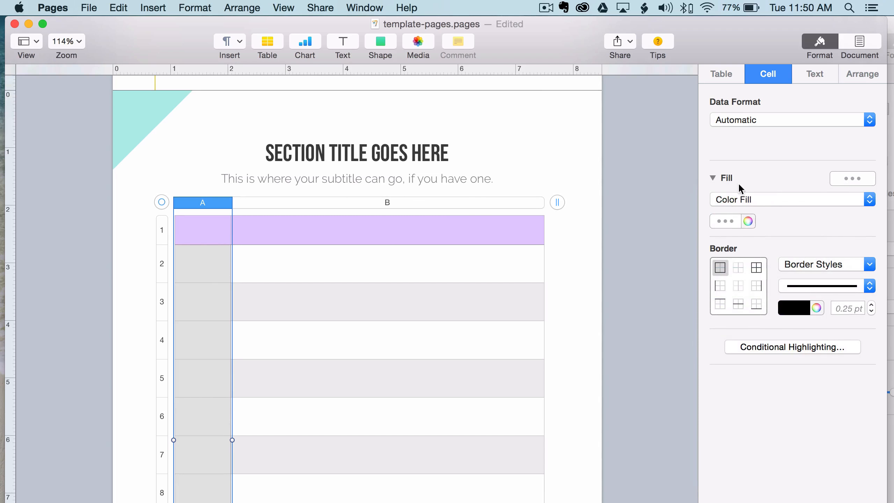
{"action": "left_click", "coordinate": [749, 221]}
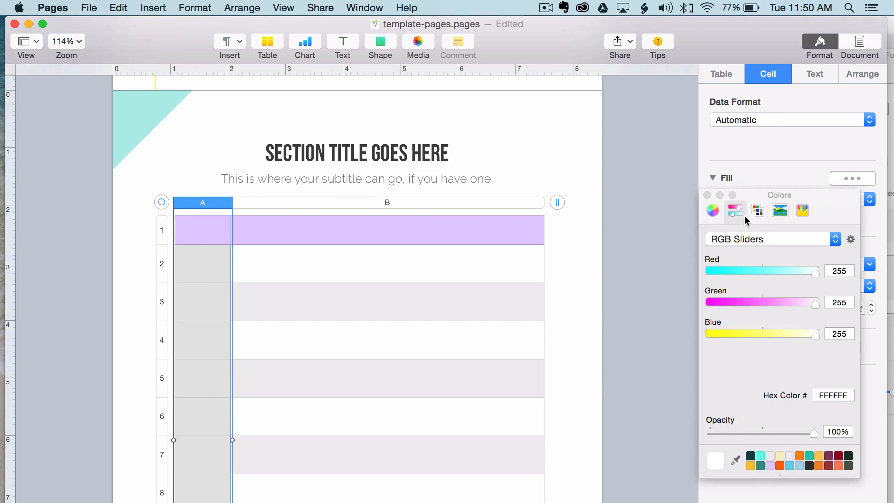
{"action": "left_click_drag", "start_coordinate": [779, 199], "coordinate": [779, 239]}
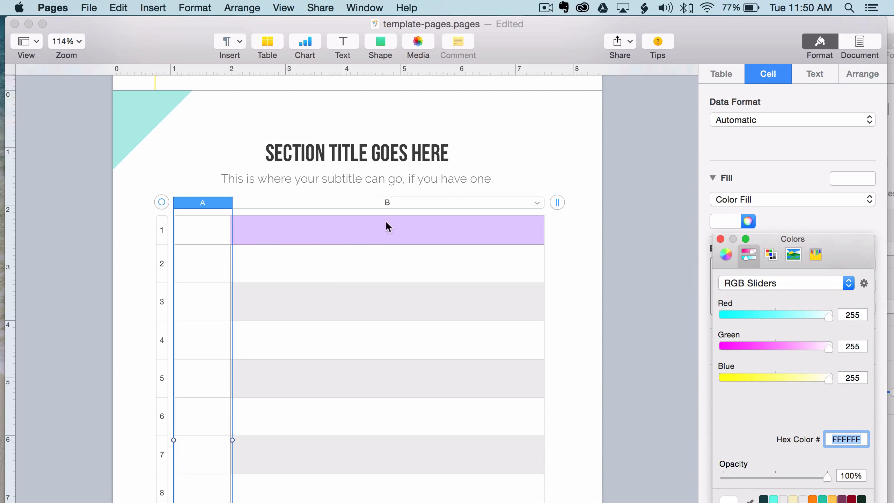
{"action": "left_click", "coordinate": [812, 500]}
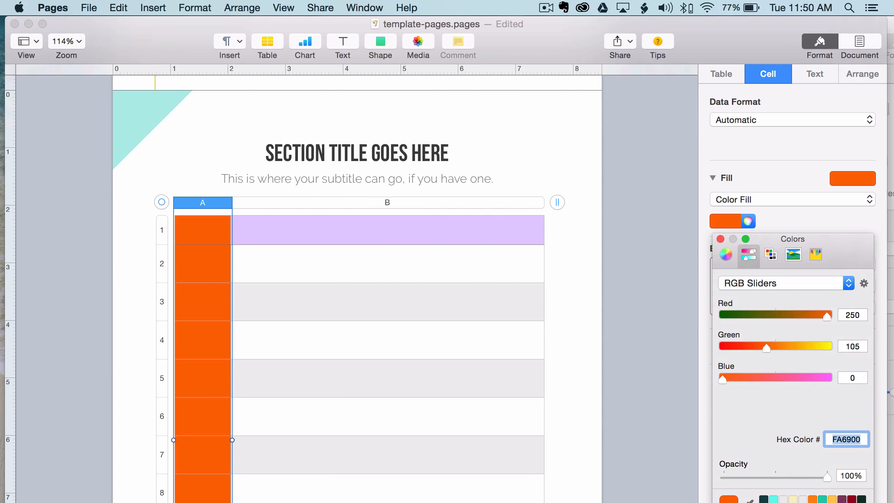
Fill the first column's header cell with light purple (hex DBBDFF) to match the rest of the header row.
{"action": "left_click", "coordinate": [276, 267]}
{"action": "left_click", "coordinate": [216, 233]}
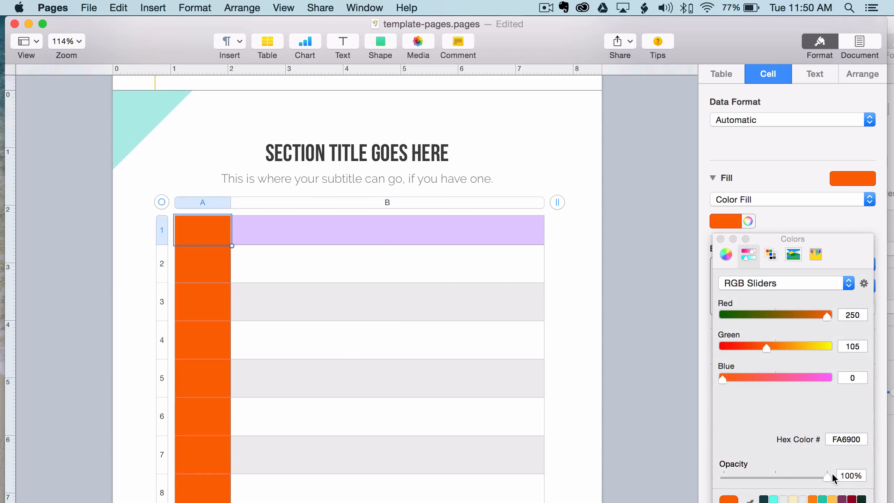
{"action": "left_click", "coordinate": [750, 222]}
{"action": "left_click", "coordinate": [774, 502]}
{"action": "left_click", "coordinate": [660, 379]}
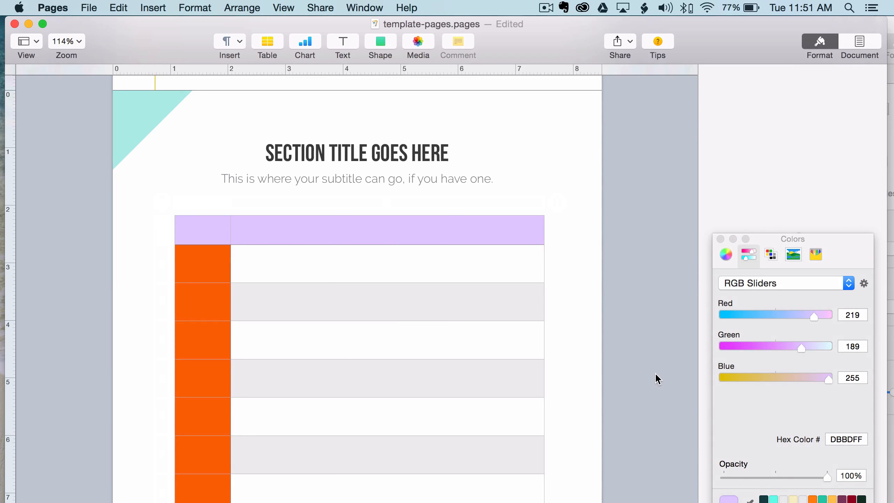
Apply a light blue color fill (hex A5D7E7) to all second-column cells below the header row.
{"action": "scroll", "coordinate": [661, 379], "scroll_direction": "down", "scroll_amount": 8}
{"action": "scroll", "coordinate": [415, 134], "scroll_direction": "up", "scroll_amount": 2}
{"action": "left_click", "coordinate": [410, 123]}
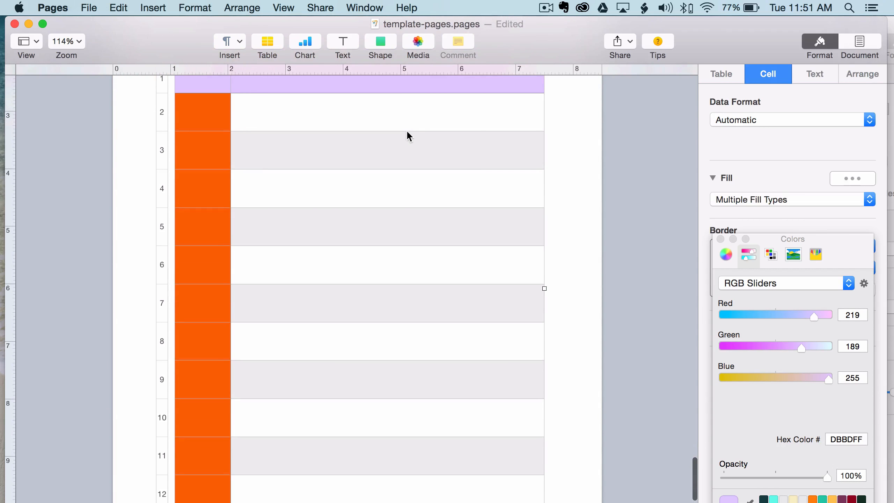
{"action": "left_click", "coordinate": [408, 125]}
{"action": "left_click_drag", "start_coordinate": [406, 153], "coordinate": [538, 436]}
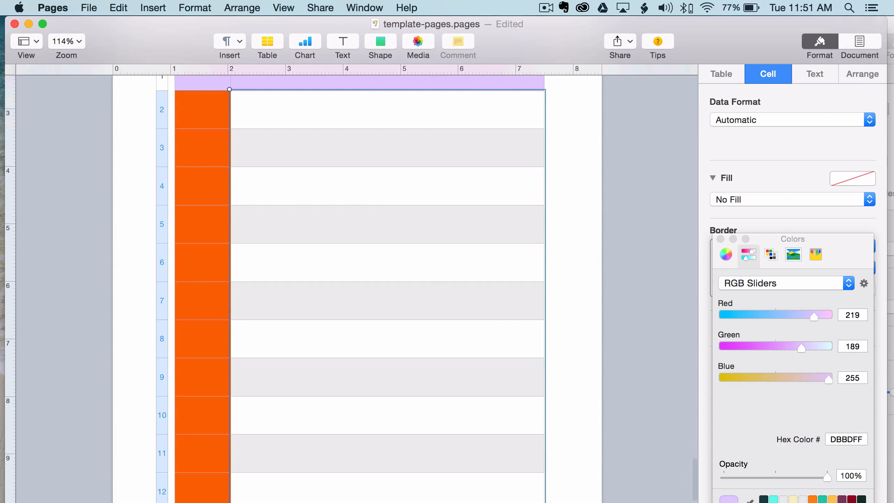
{"action": "left_click", "coordinate": [793, 502]}
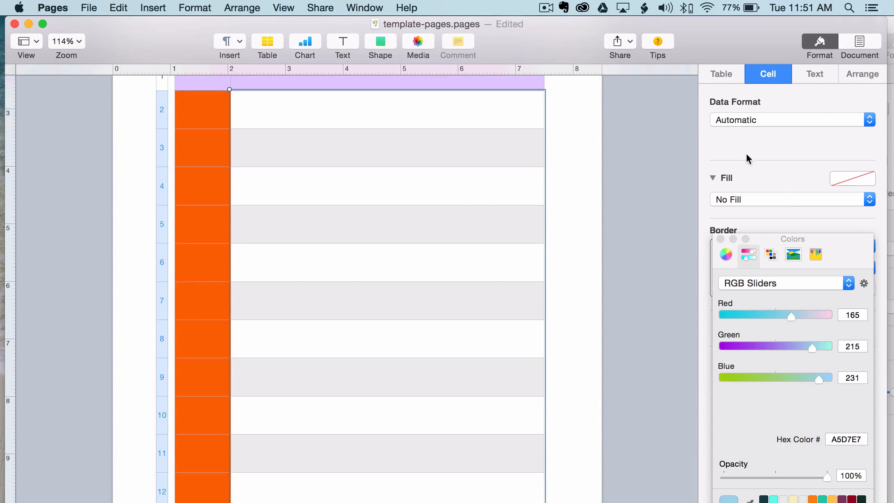
{"action": "left_click_drag", "start_coordinate": [768, 239], "coordinate": [771, 257]}
{"action": "left_click", "coordinate": [749, 201]}
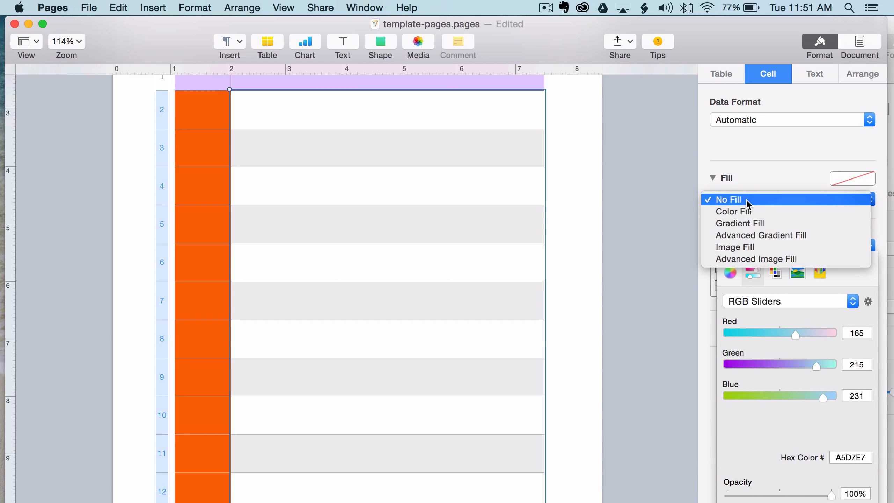
{"action": "left_click", "coordinate": [739, 211]}
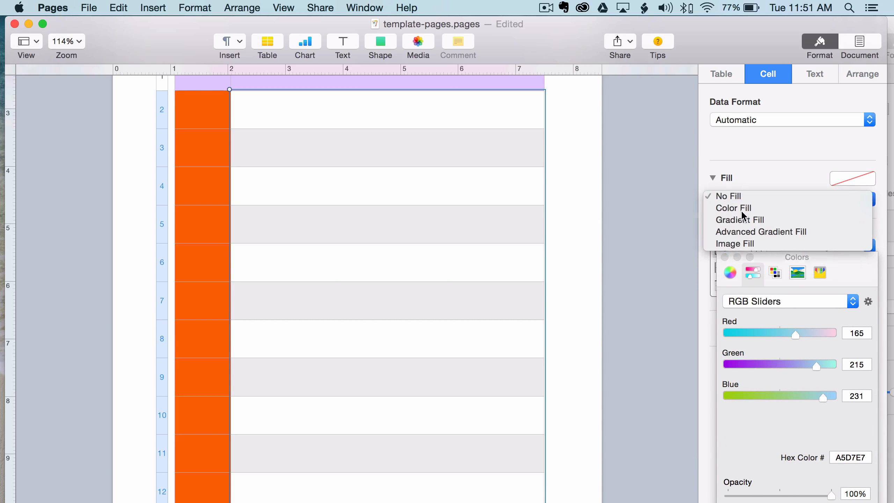
{"action": "left_click", "coordinate": [748, 221]}
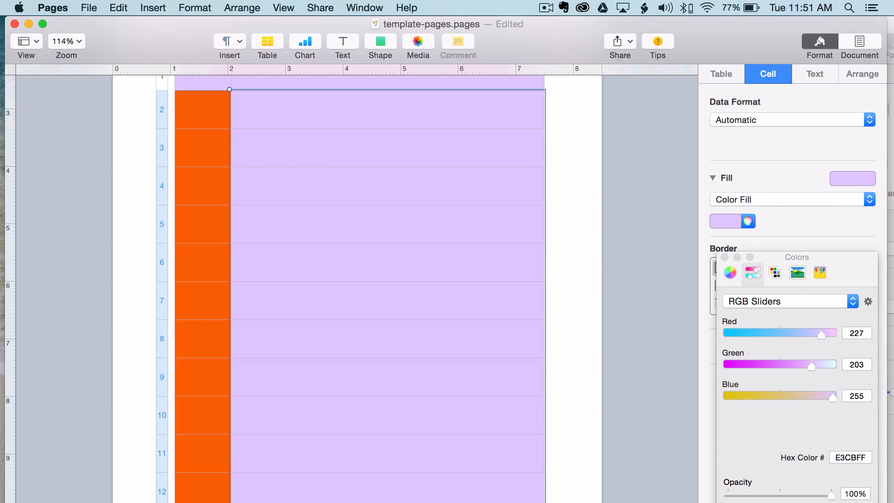
{"action": "left_click", "coordinate": [771, 502]}
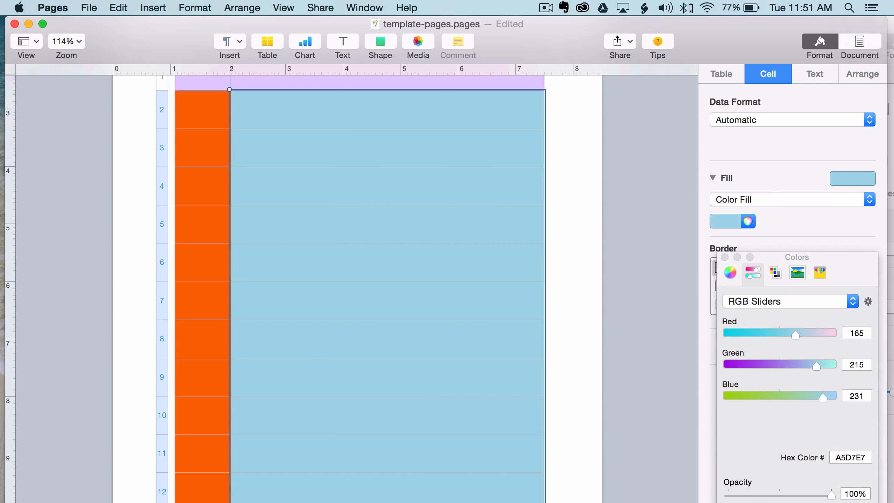
{"action": "left_click", "coordinate": [725, 257]}
{"action": "scroll", "coordinate": [576, 245], "scroll_direction": "up", "scroll_amount": 2}
{"action": "scroll", "coordinate": [576, 244], "scroll_direction": "up", "scroll_amount": 2}
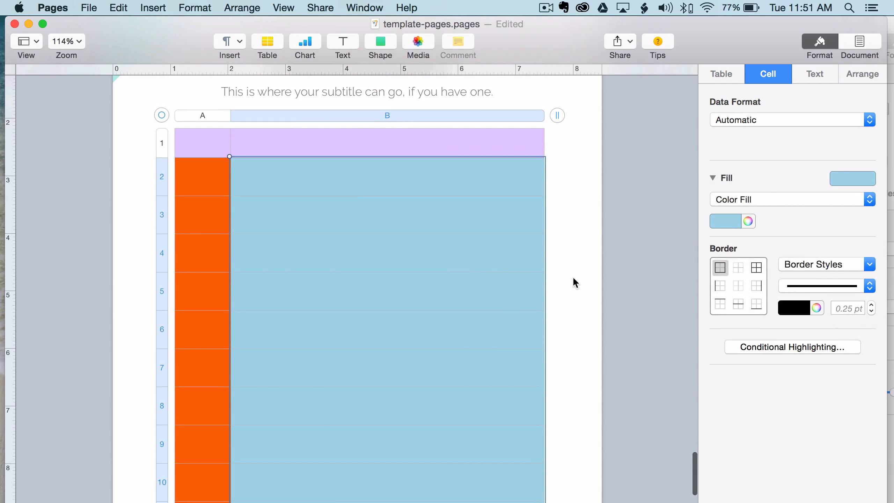
{"action": "left_click", "coordinate": [735, 76]}
{"action": "scroll", "coordinate": [760, 265], "scroll_direction": "down", "scroll_amount": 3}
{"action": "scroll", "coordinate": [751, 284], "scroll_direction": "up", "scroll_amount": 2}
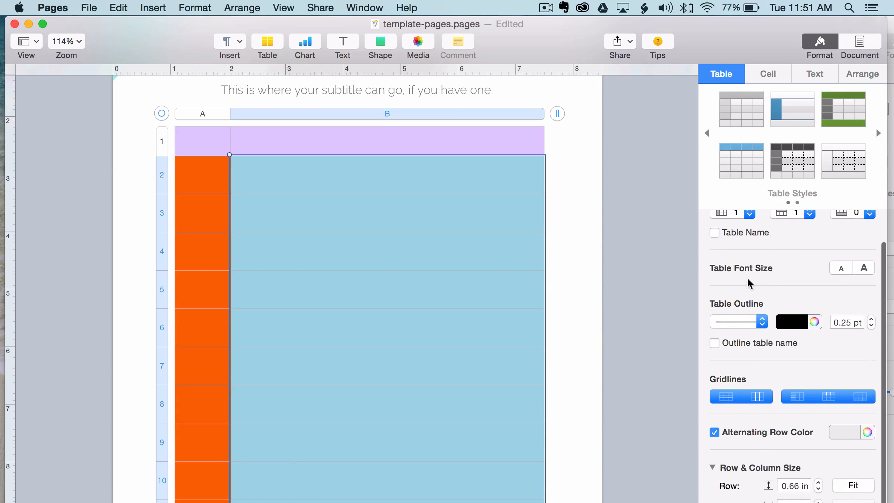
{"action": "left_click", "coordinate": [817, 75]}
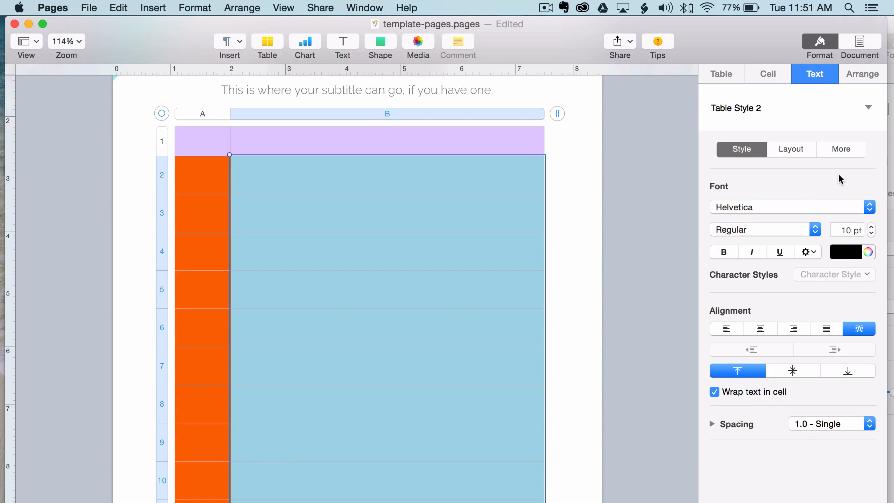
{"action": "left_click", "coordinate": [862, 74]}
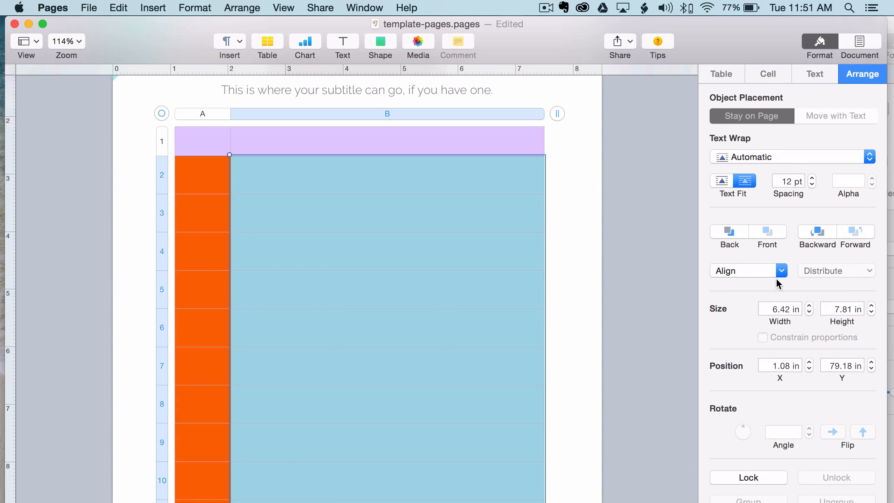
Lower the opacity of the second column's light blue fill to 13%.
{"action": "left_click", "coordinate": [768, 74]}
{"action": "left_click", "coordinate": [747, 222]}
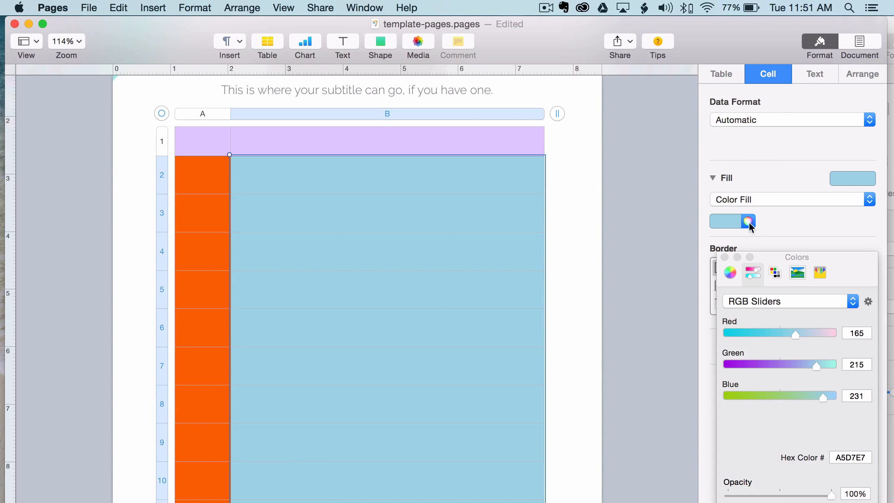
{"action": "left_click_drag", "start_coordinate": [771, 258], "coordinate": [762, 238]}
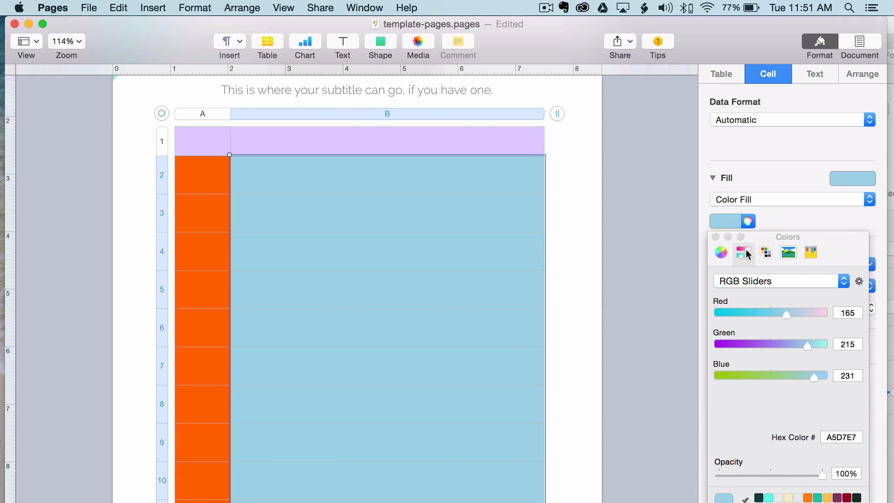
{"action": "left_click_drag", "start_coordinate": [828, 478], "coordinate": [731, 481]}
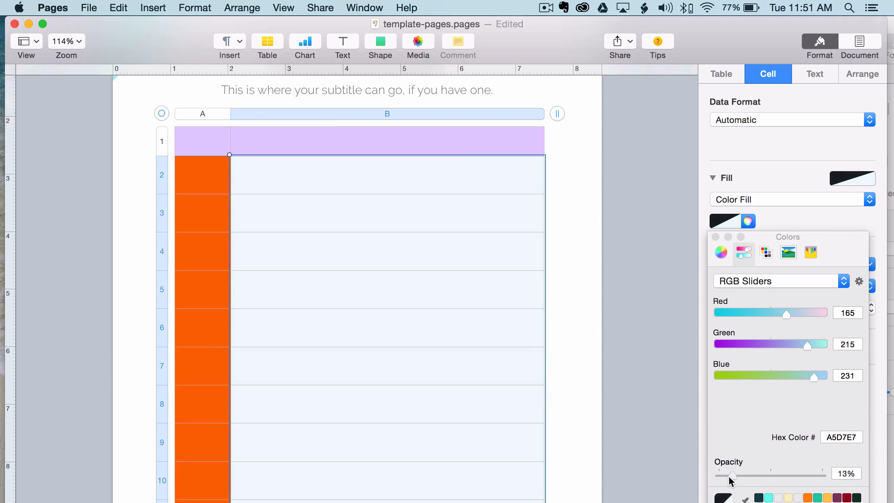
{"action": "left_click", "coordinate": [569, 348]}
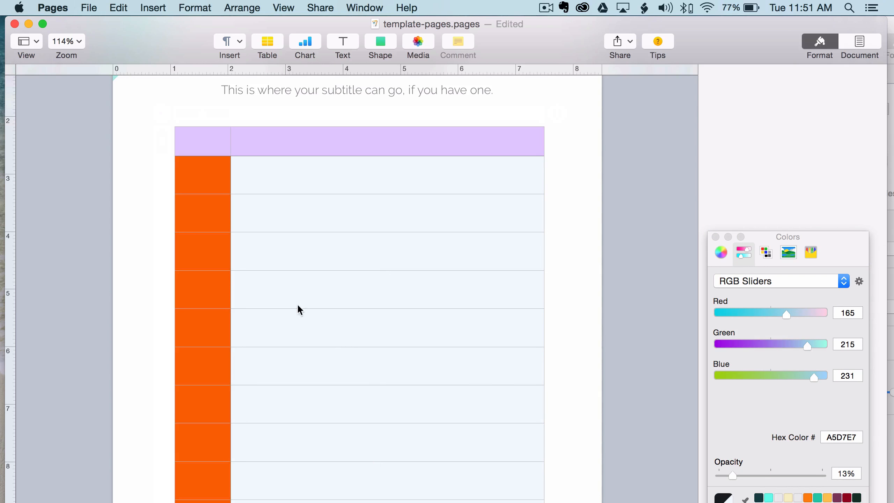
Lower the opacity of the orange fill to 17% for all first-column cells below the header row.
{"action": "left_click", "coordinate": [215, 186]}
{"action": "left_click", "coordinate": [219, 180]}
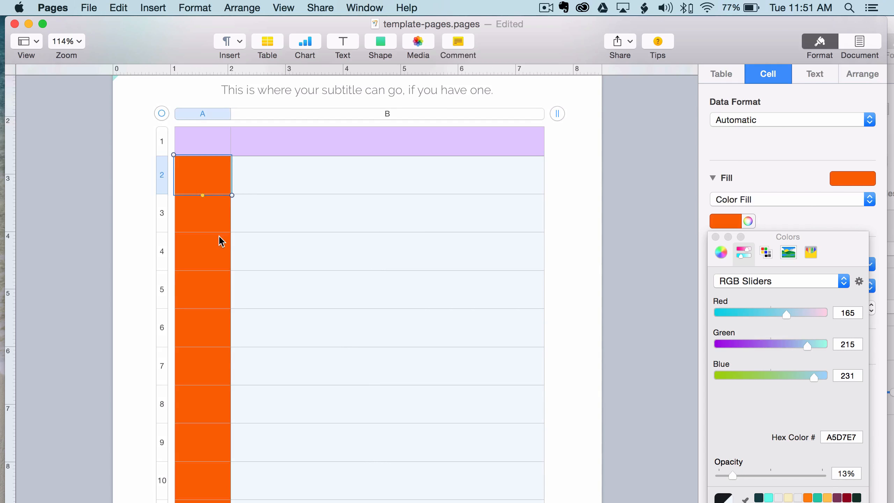
{"action": "scroll", "coordinate": [225, 232], "scroll_direction": "down", "scroll_amount": 2}
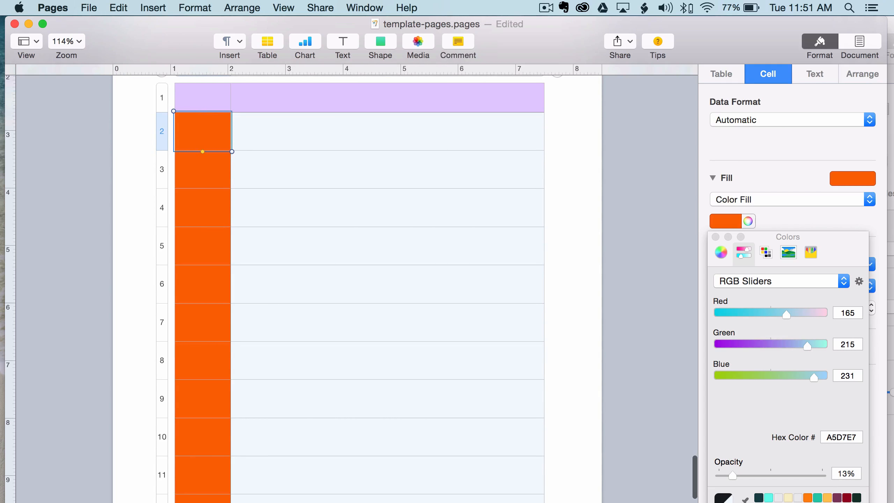
{"action": "left_click", "coordinate": [204, 501], "text": "shift"}
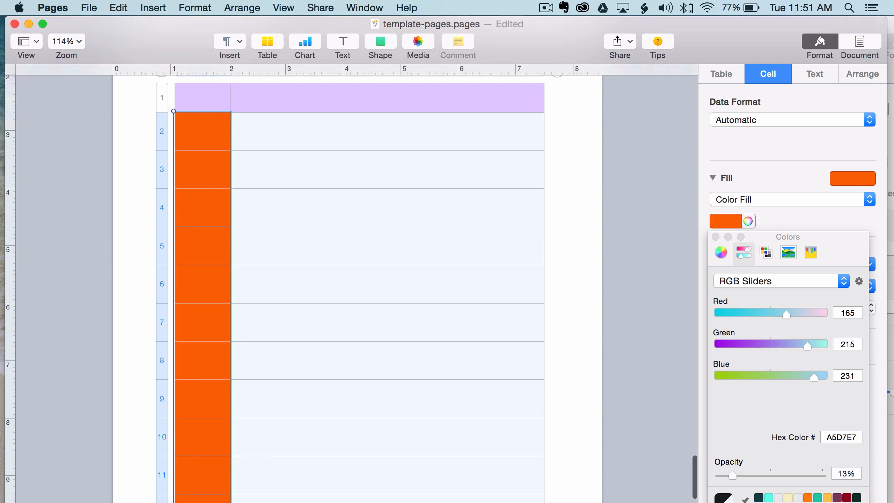
{"action": "left_click", "coordinate": [748, 221]}
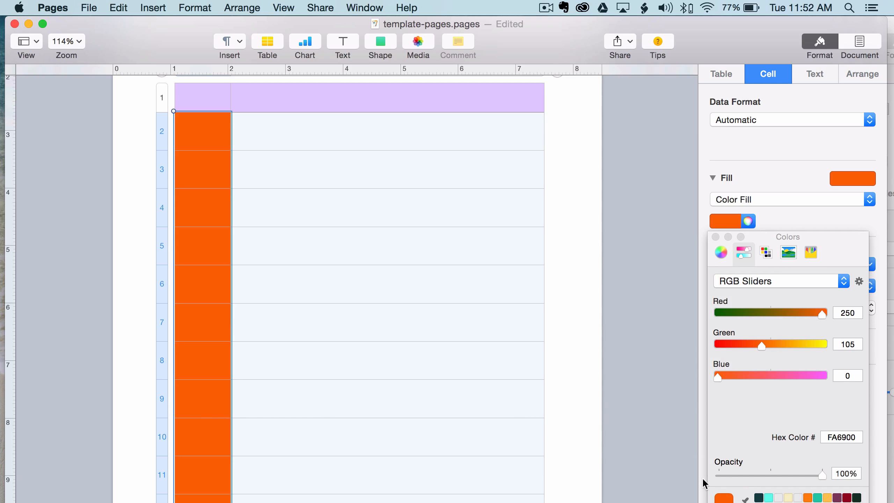
{"action": "left_click", "coordinate": [728, 476]}
{"action": "left_click_drag", "start_coordinate": [730, 478], "coordinate": [740, 477]}
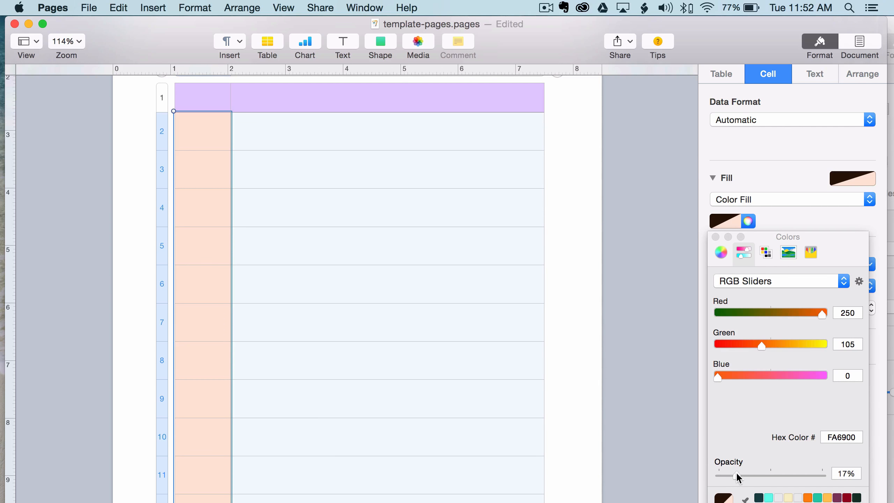
{"action": "left_click", "coordinate": [715, 237]}
{"action": "left_click", "coordinate": [653, 253]}
{"action": "scroll", "coordinate": [557, 300], "scroll_direction": "up", "scroll_amount": 8}
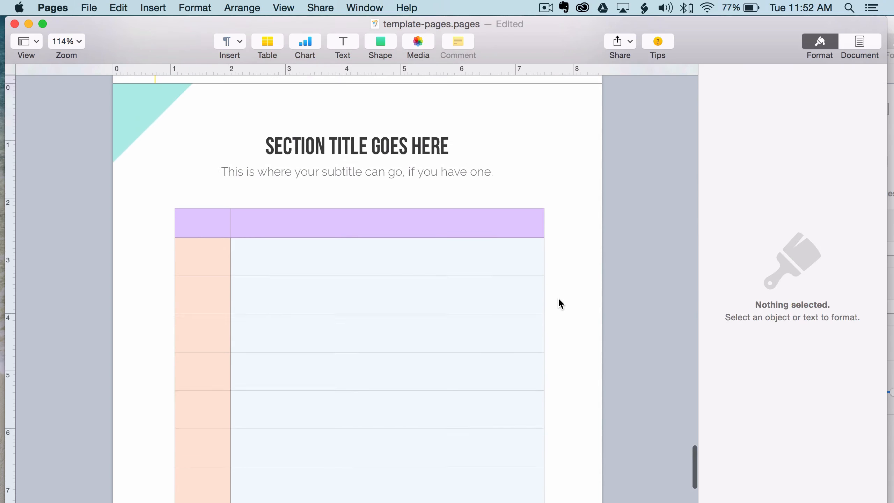
Set the text font of both header-row cells to Raleway.
{"action": "left_click", "coordinate": [330, 240]}
{"action": "left_click", "coordinate": [361, 233]}
{"action": "left_click", "coordinate": [193, 232]}
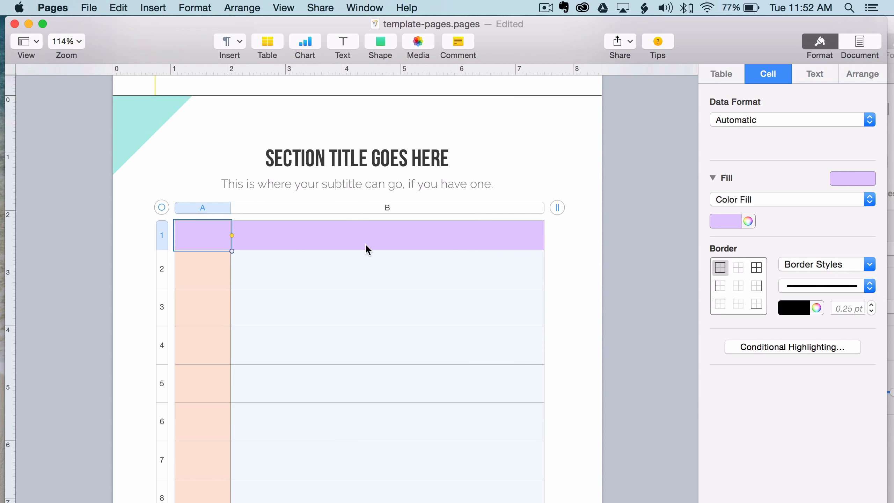
{"action": "left_click", "coordinate": [330, 237], "text": "shift"}
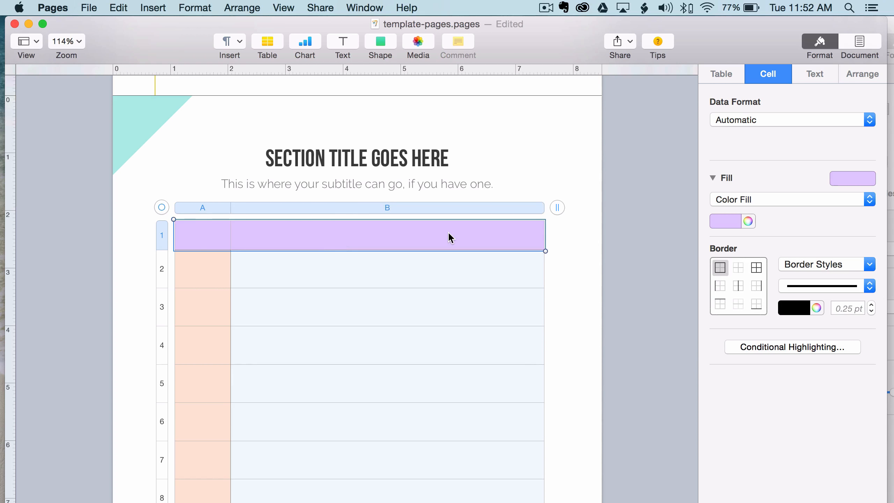
{"action": "left_click", "coordinate": [823, 73]}
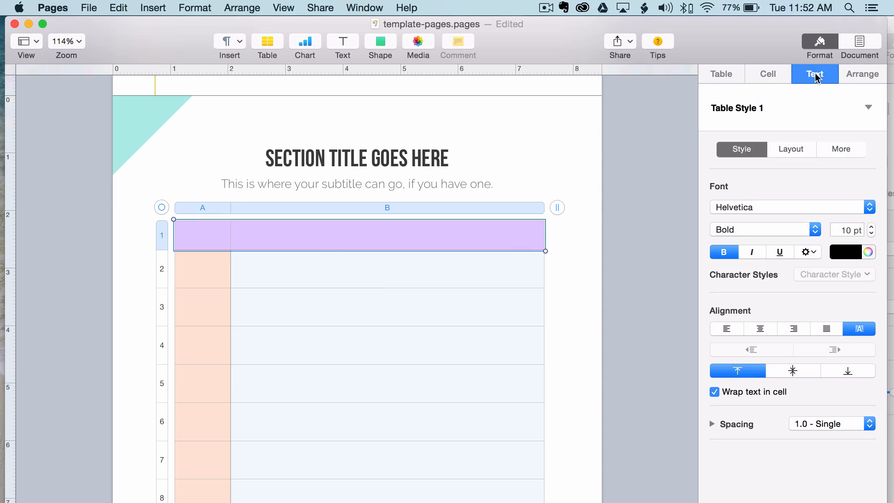
{"action": "left_click", "coordinate": [753, 207]}
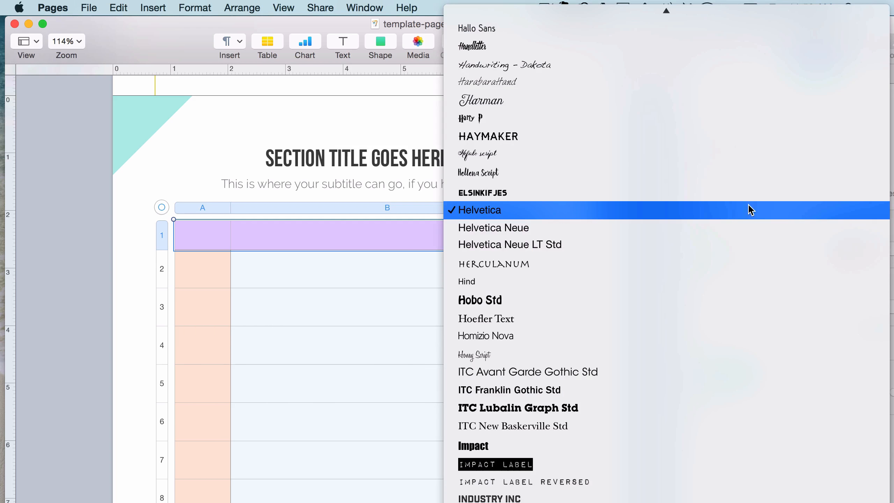
{"action": "type", "text": "Raleway"}
{"action": "key", "text": "Return"}
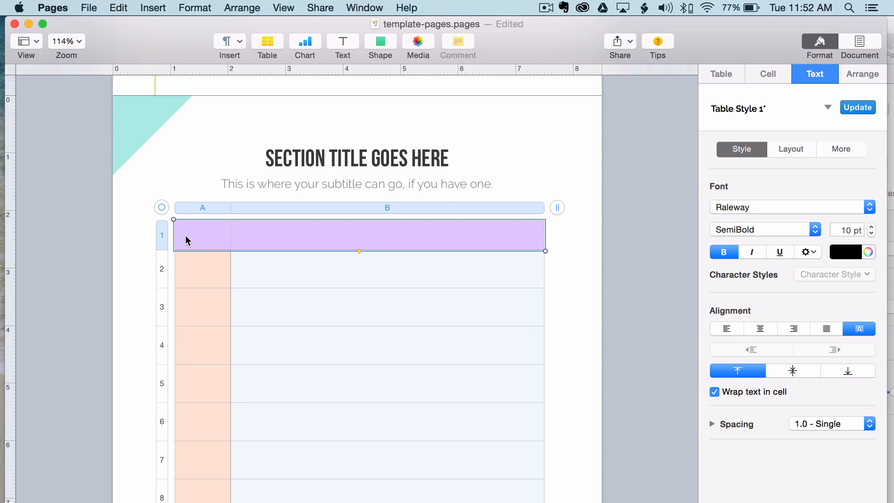
{"action": "scroll", "coordinate": [212, 217], "scroll_direction": "up", "scroll_amount": 1}
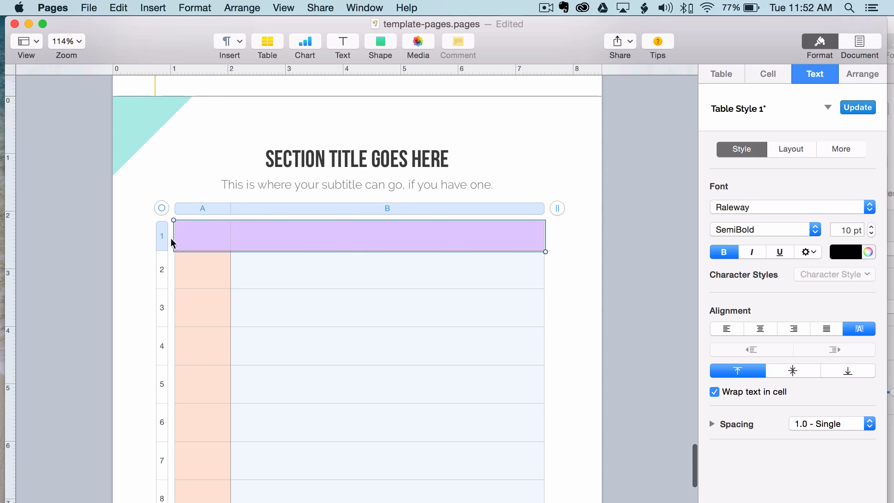
Enter "Text goes here" in the second column's header cell.
{"action": "left_click", "coordinate": [287, 239]}
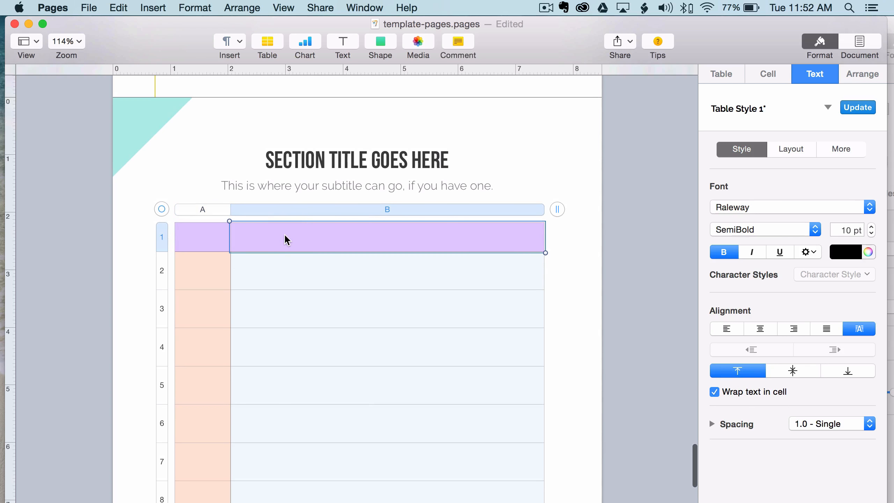
{"action": "left_click", "coordinate": [637, 247]}
{"action": "double_click", "coordinate": [273, 237]}
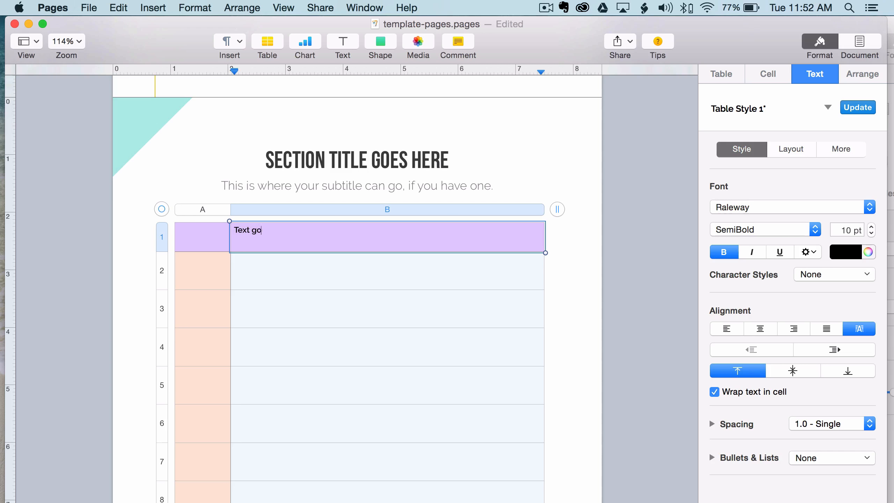
Centre the second column's header text horizontally and vertically within its cell.
{"action": "left_click_drag", "start_coordinate": [301, 229], "coordinate": [221, 229]}
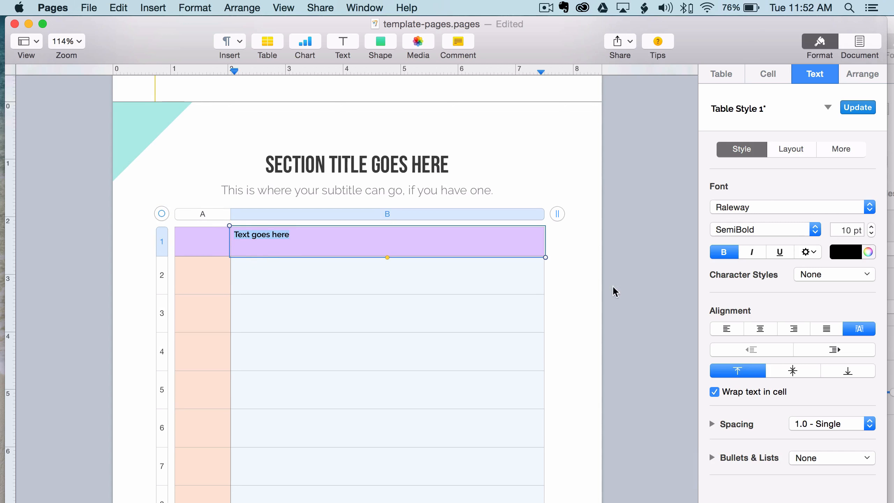
{"action": "left_click", "coordinate": [760, 330]}
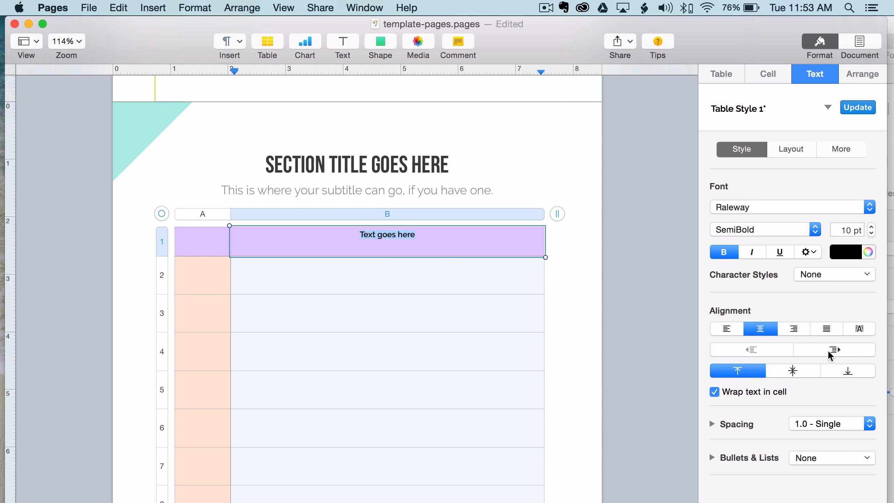
{"action": "left_click", "coordinate": [793, 372]}
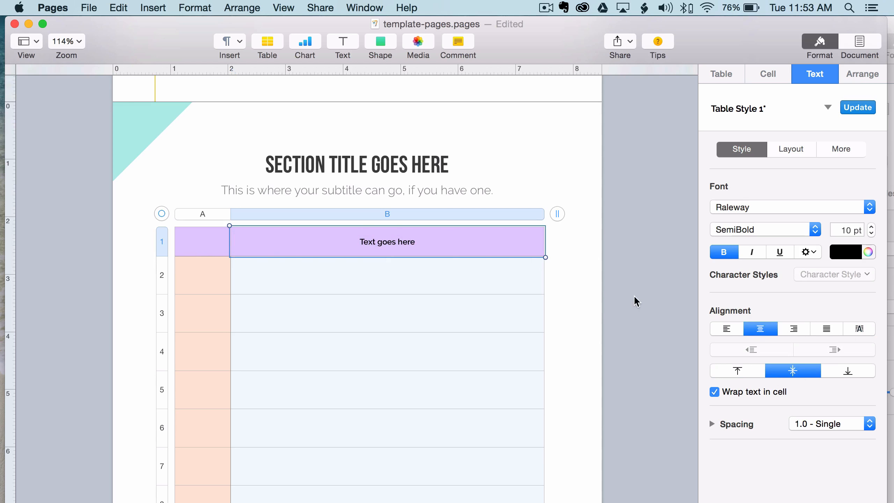
{"action": "left_click", "coordinate": [656, 260]}
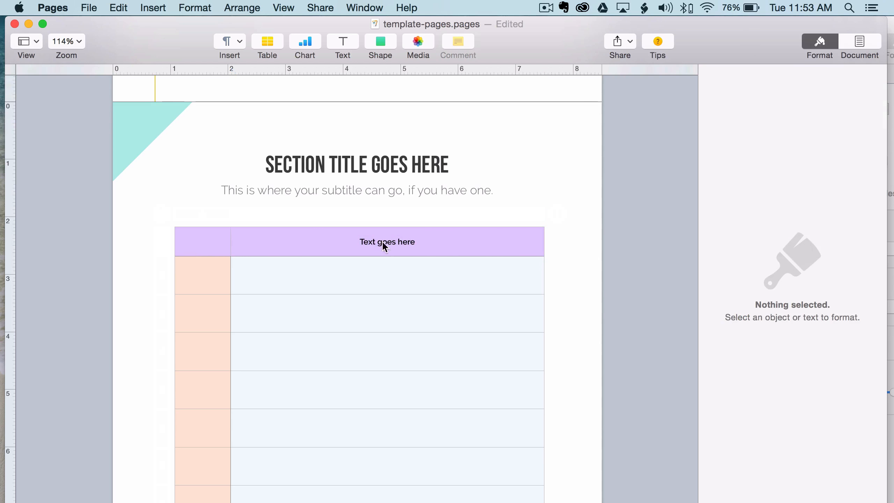
Enter the sample text "this is my answer." in the second column's first cell below the header.
{"action": "left_click", "coordinate": [289, 265]}
{"action": "left_click", "coordinate": [257, 273]}
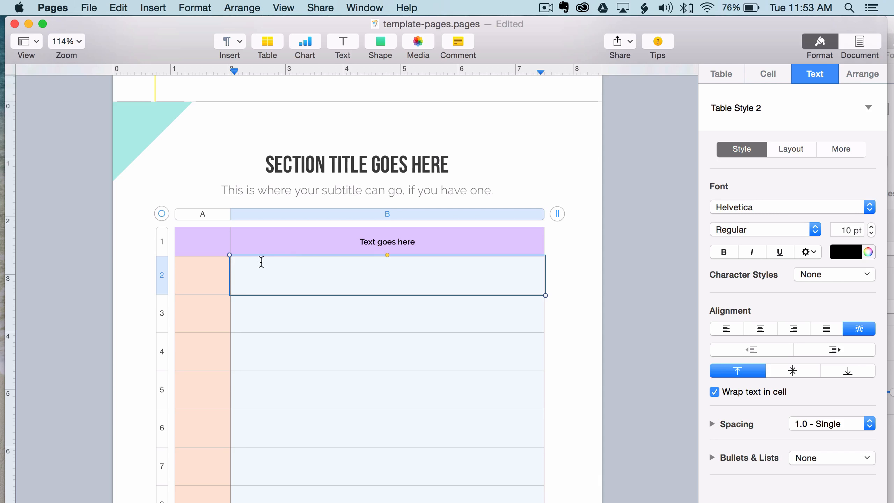
{"action": "left_click", "coordinate": [576, 269]}
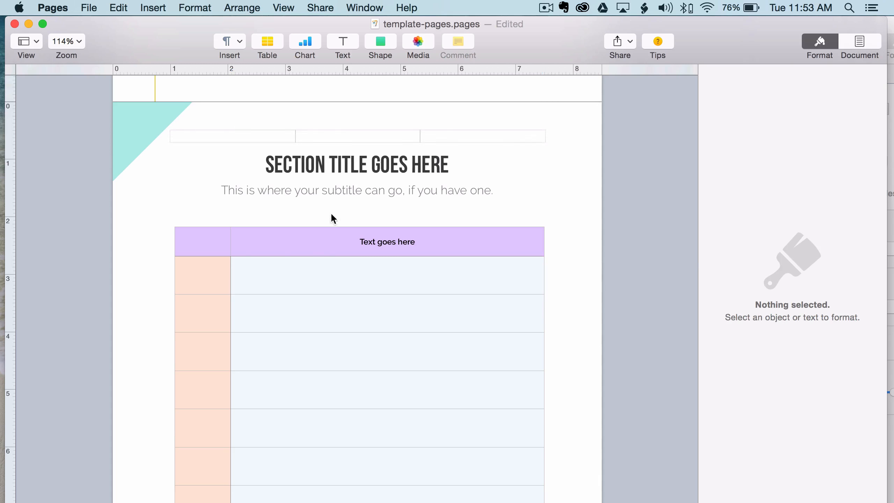
{"action": "left_click", "coordinate": [252, 267]}
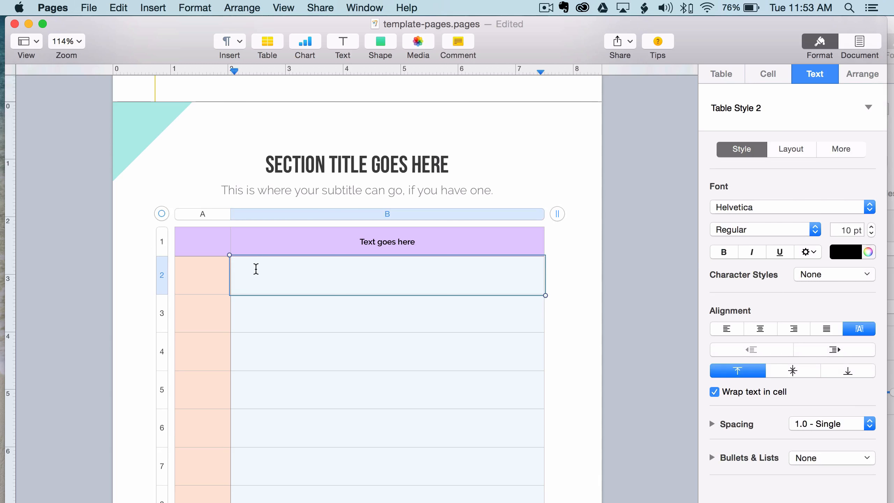
{"action": "type", "text": "dksf"}
{"action": "key", "text": "BackSpace"}
{"action": "type", "text": "this is my "}
{"action": "type", "text": "er"}
{"action": "key", "text": "BackSpace"}
{"action": "key", "text": "BackSpace"}
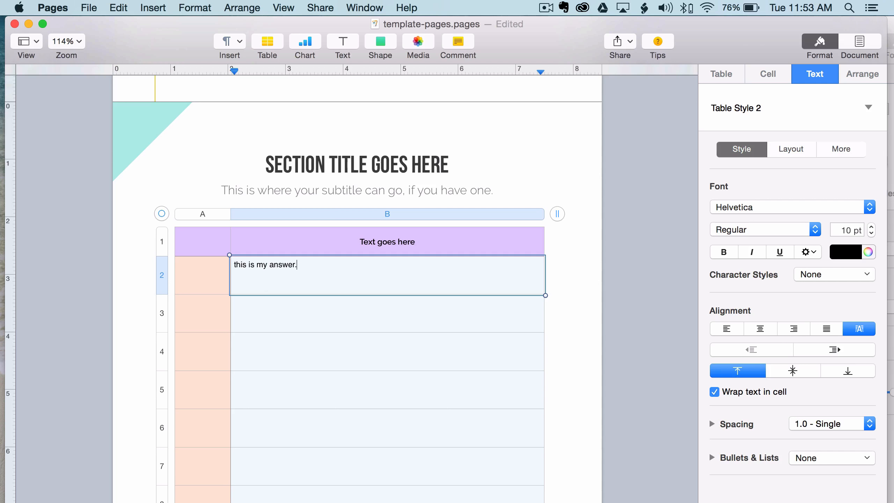
Change the sample answer text to the Raleway font and colour it medium grey.
{"action": "left_click_drag", "start_coordinate": [311, 264], "coordinate": [229, 264]}
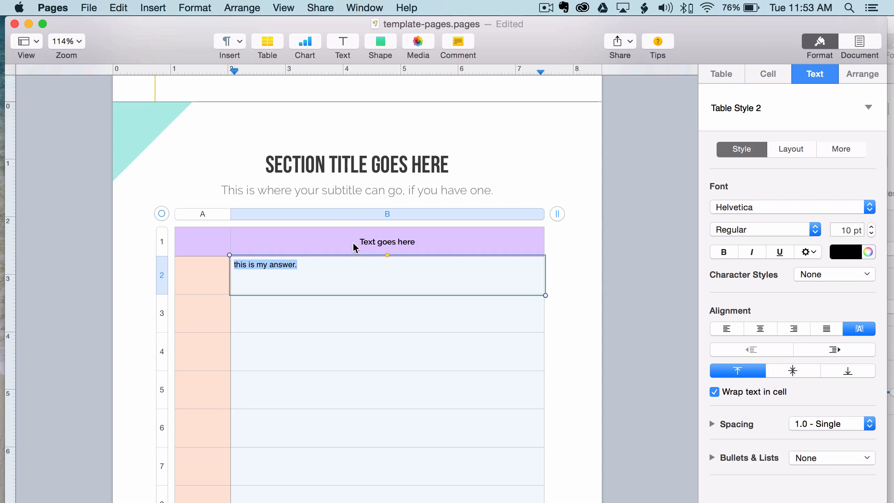
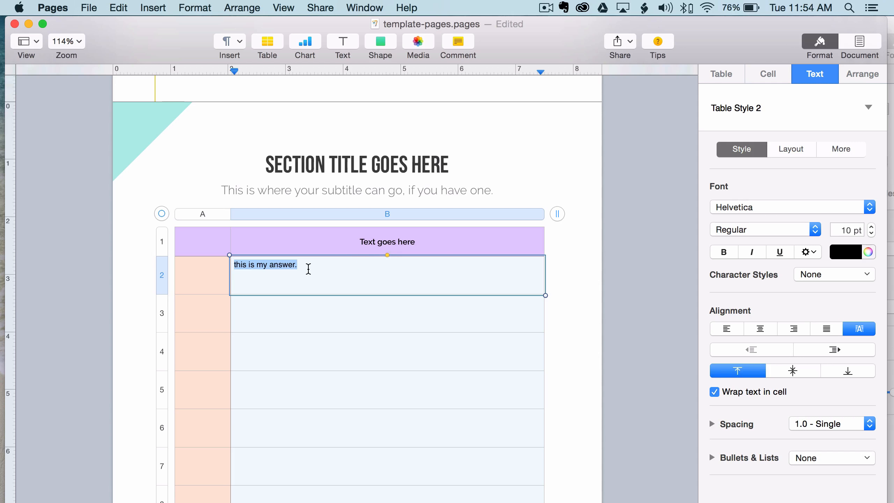
{"action": "left_click_drag", "start_coordinate": [310, 261], "coordinate": [221, 262]}
{"action": "left_click", "coordinate": [793, 208]}
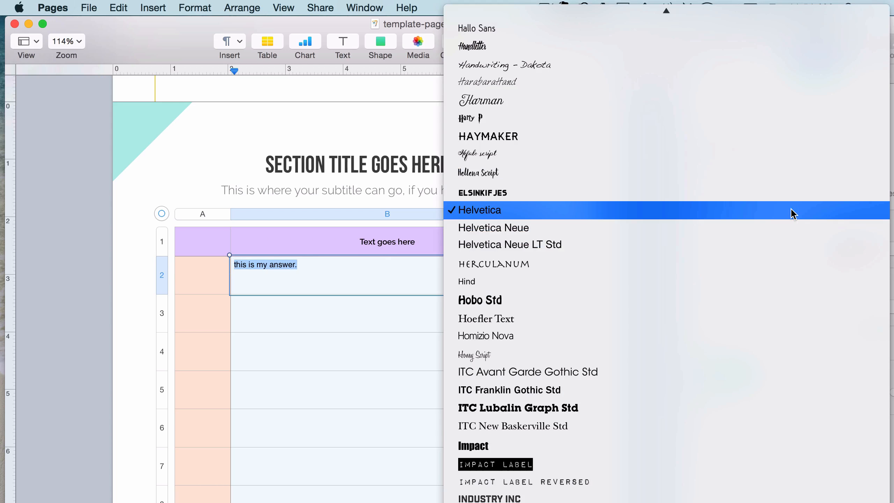
{"action": "key", "text": "r"}
{"action": "key", "text": "Return"}
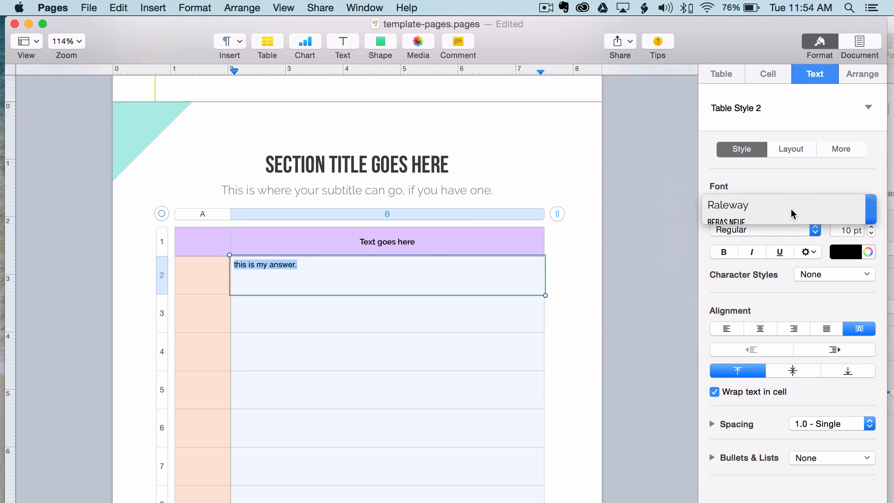
{"action": "left_click", "coordinate": [849, 251]}
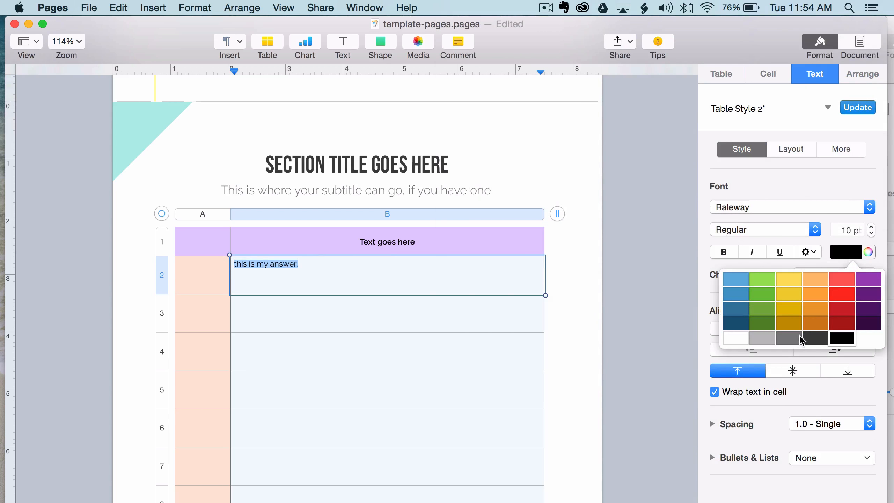
{"action": "left_click", "coordinate": [790, 338]}
{"action": "left_click", "coordinate": [307, 266]}
{"action": "left_click_drag", "start_coordinate": [307, 266], "coordinate": [214, 261]}
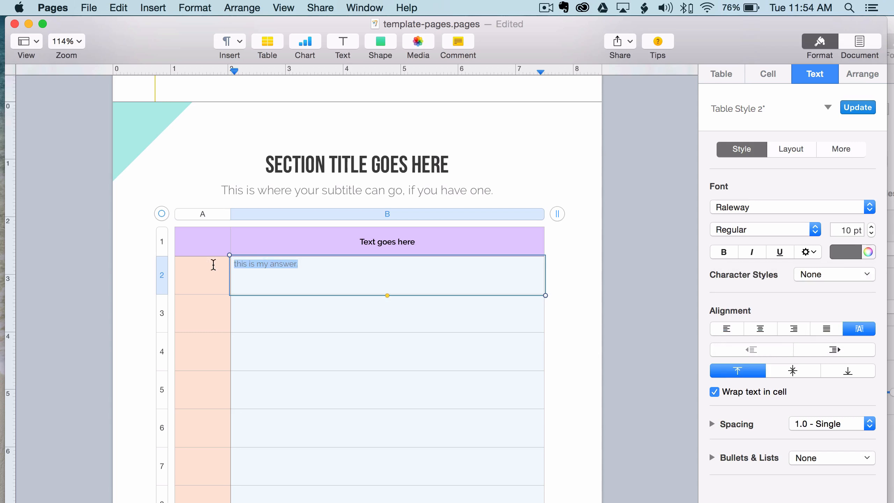
{"action": "left_click", "coordinate": [317, 268]}
{"action": "left_click", "coordinate": [638, 280]}
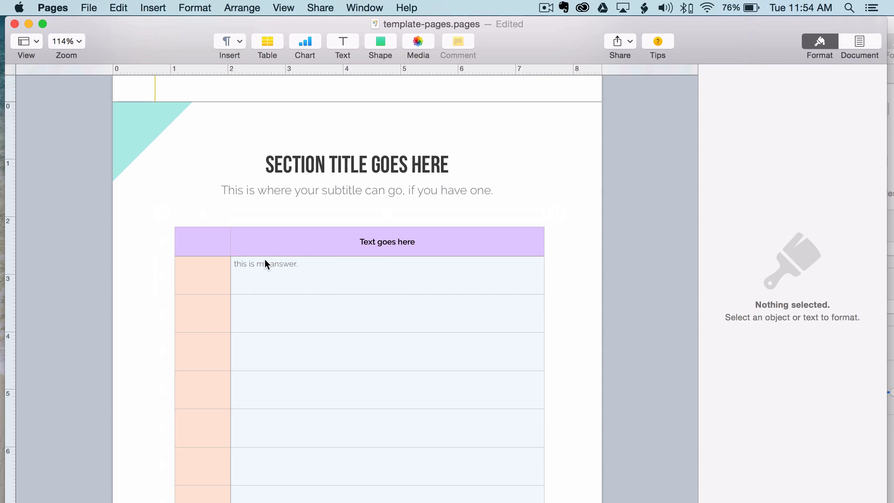
Centre the sample answer vertically in its cell and set the cell's text inset to 10 pt.
{"action": "left_click", "coordinate": [273, 264]}
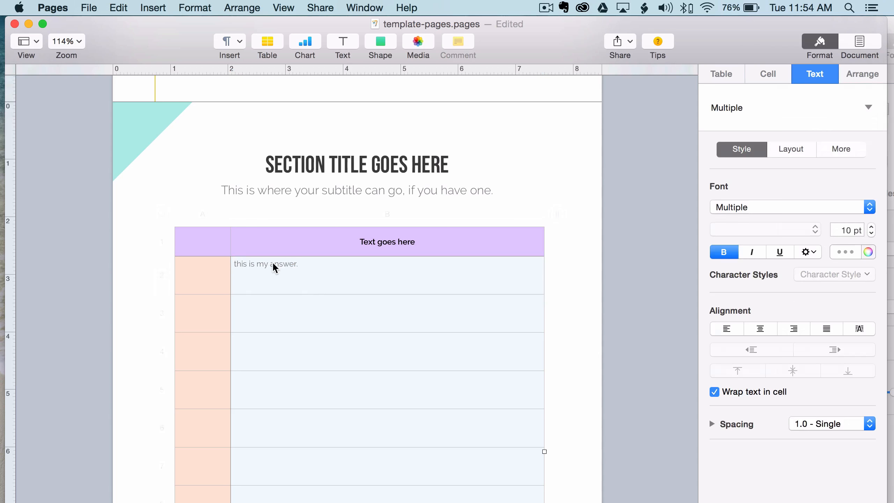
{"action": "left_click", "coordinate": [793, 370]}
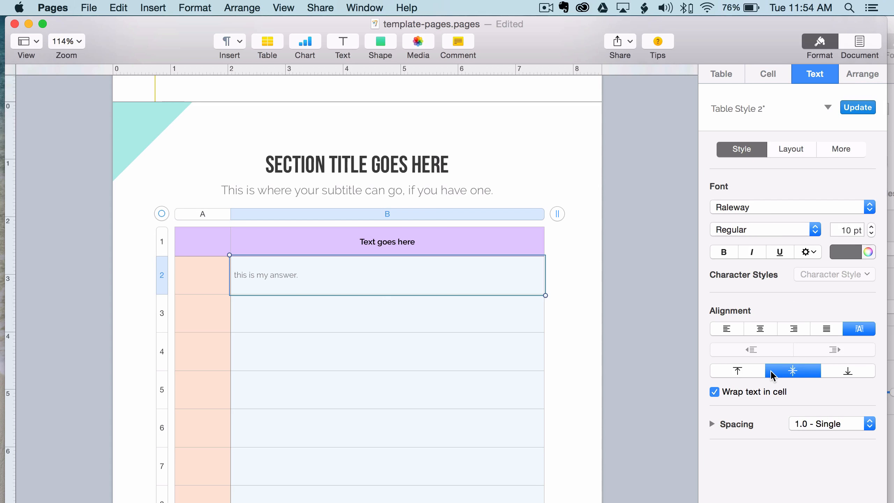
{"action": "left_click", "coordinate": [798, 155]}
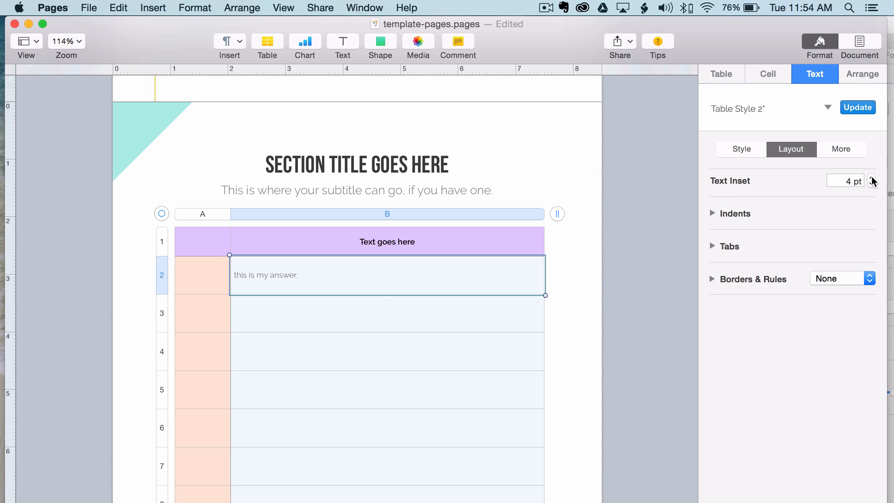
{"action": "left_click", "coordinate": [841, 176]}
{"action": "type", "text": "10"}
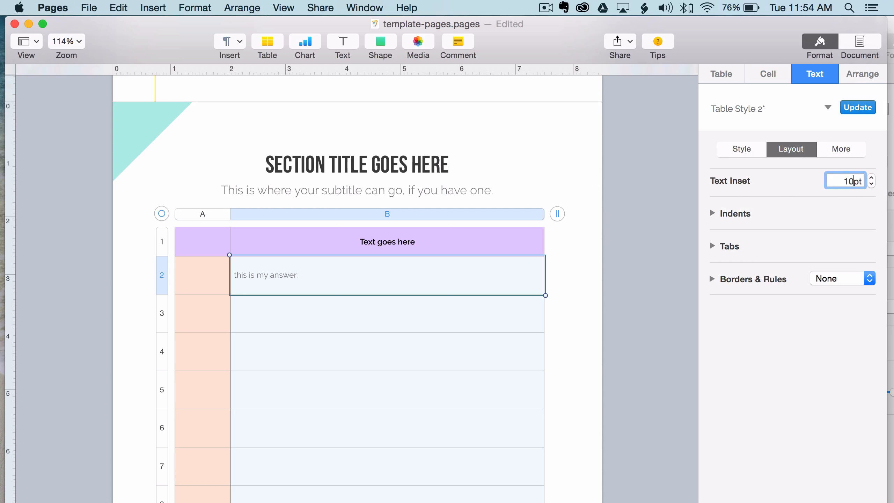
{"action": "key", "text": "Return"}
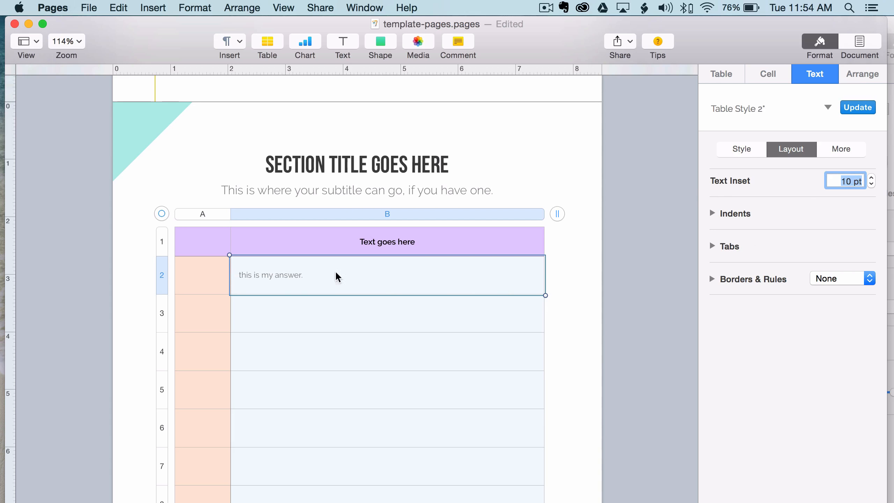
{"action": "scroll", "coordinate": [317, 296], "scroll_direction": "up", "scroll_amount": 1}
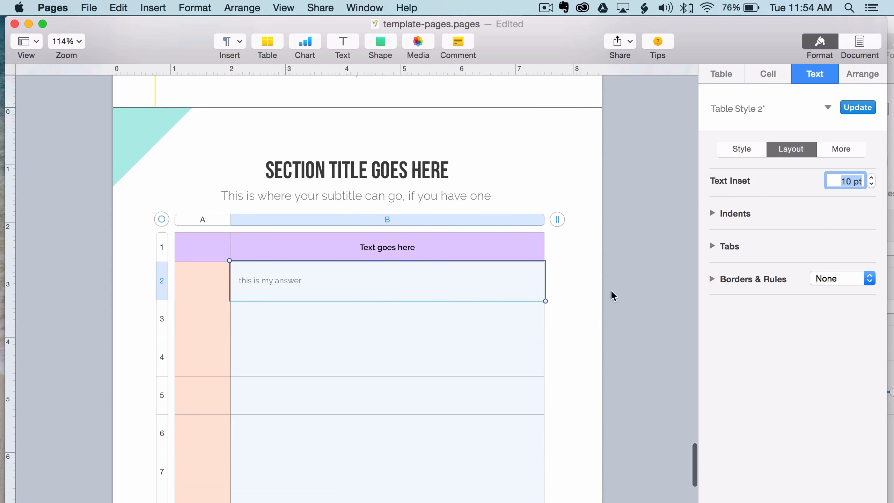
{"action": "left_click", "coordinate": [316, 284]}
{"action": "left_click", "coordinate": [622, 269]}
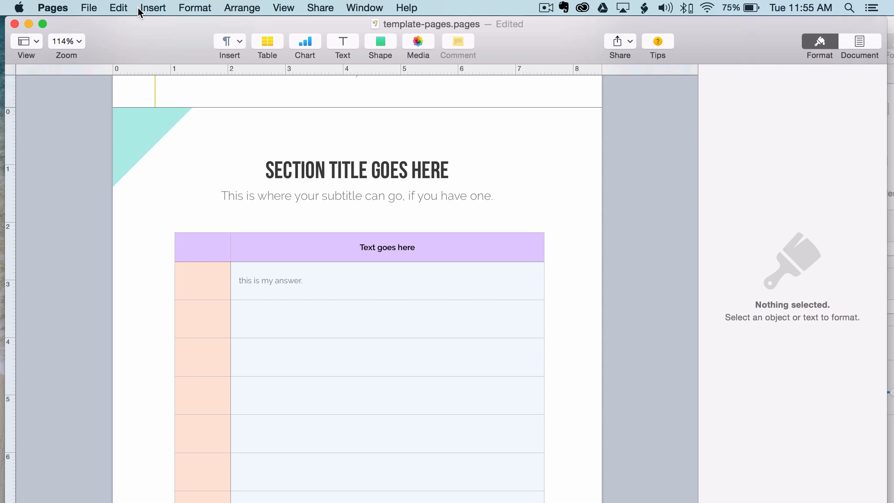
{"action": "scroll", "coordinate": [169, 114], "scroll_direction": "down", "scroll_amount": 10}
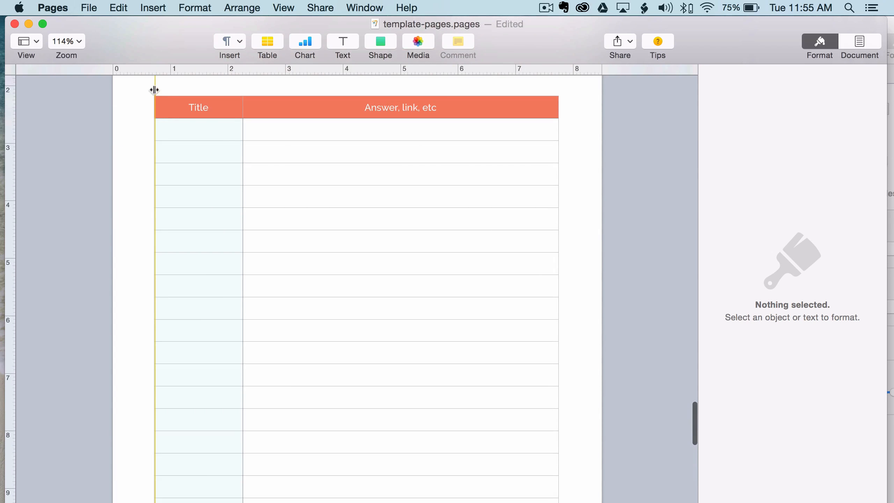
{"action": "scroll", "coordinate": [154, 88], "scroll_direction": "up", "scroll_amount": 3}
{"action": "scroll", "coordinate": [141, 123], "scroll_direction": "down", "scroll_amount": 15}
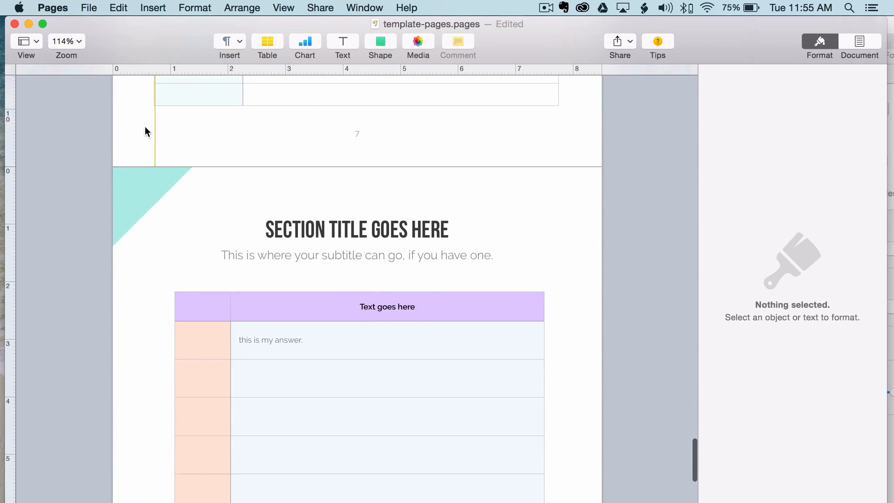
{"action": "scroll", "coordinate": [145, 128], "scroll_direction": "down", "scroll_amount": 5}
{"action": "scroll", "coordinate": [153, 236], "scroll_direction": "up", "scroll_amount": 1}
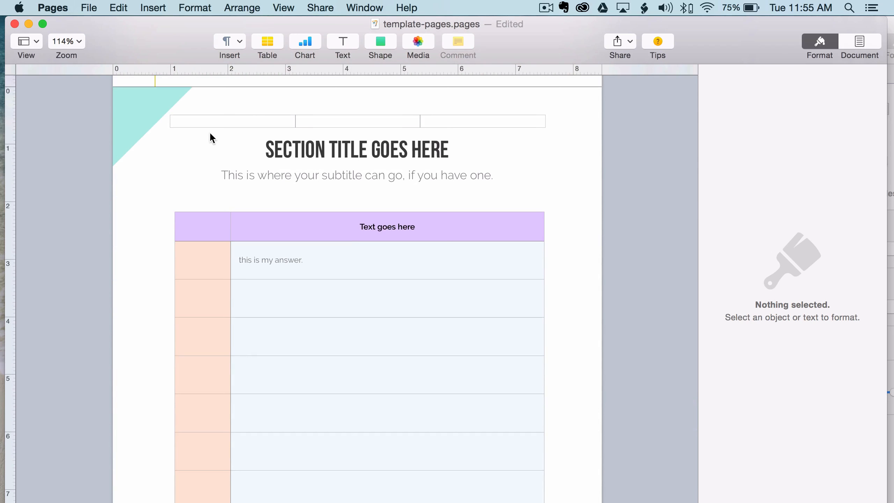
Switch to the Untitled document with the plant photo and go to the blank page area below the image.
{"action": "key", "text": "ctrl+Up"}
{"action": "left_click", "coordinate": [584, 301]}
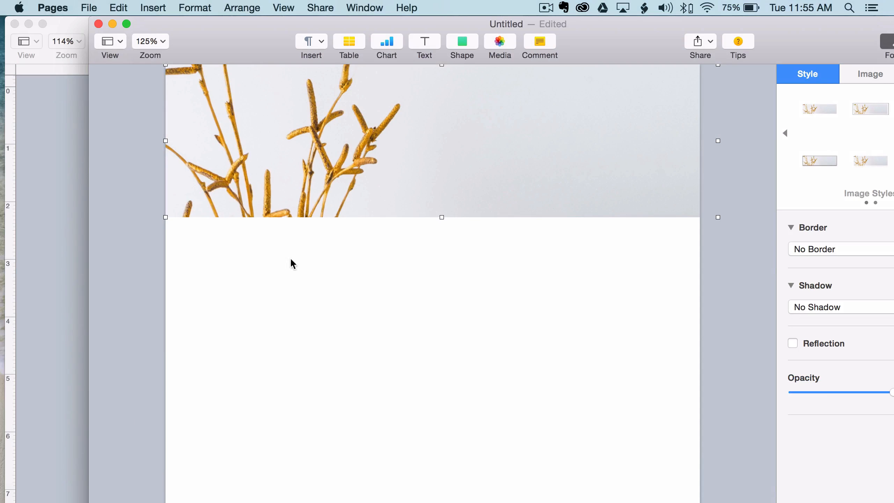
{"action": "scroll", "coordinate": [222, 322], "scroll_direction": "down", "scroll_amount": 6}
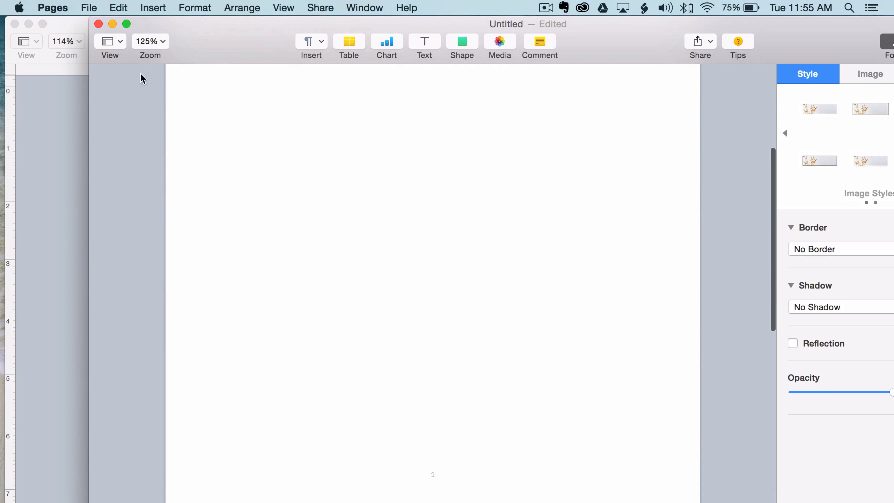
Show the rulers in the Untitled document and place a vertical alignment guide 1 inch from the page's left edge.
{"action": "left_click_drag", "start_coordinate": [226, 25], "coordinate": [145, 36]}
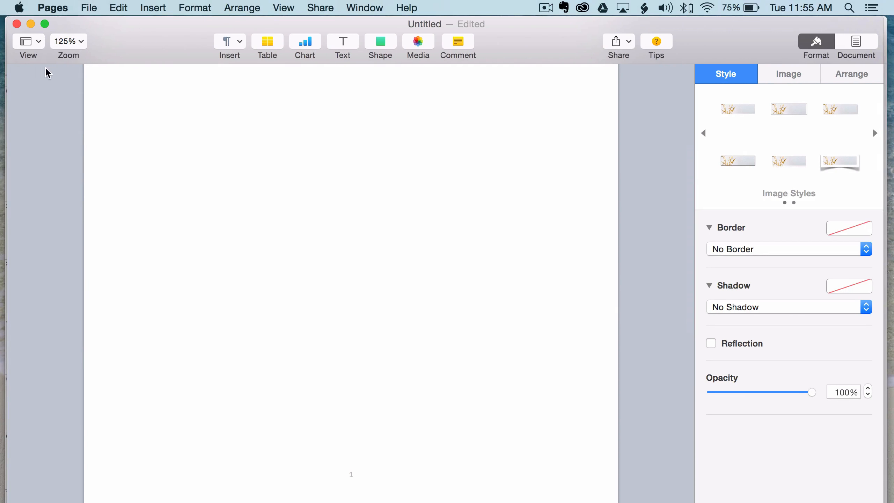
{"action": "left_click_drag", "start_coordinate": [88, 125], "coordinate": [272, 161]}
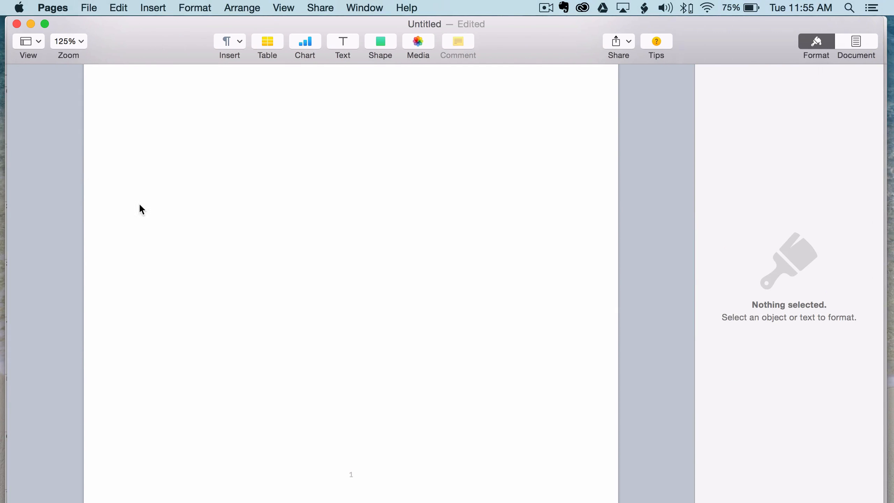
{"action": "scroll", "coordinate": [84, 118], "scroll_direction": "up", "scroll_amount": 1}
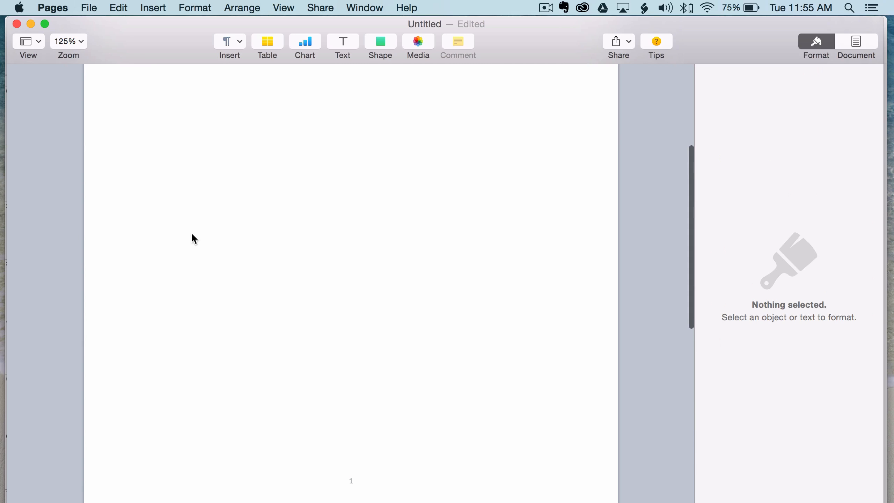
{"action": "key", "text": "super+r"}
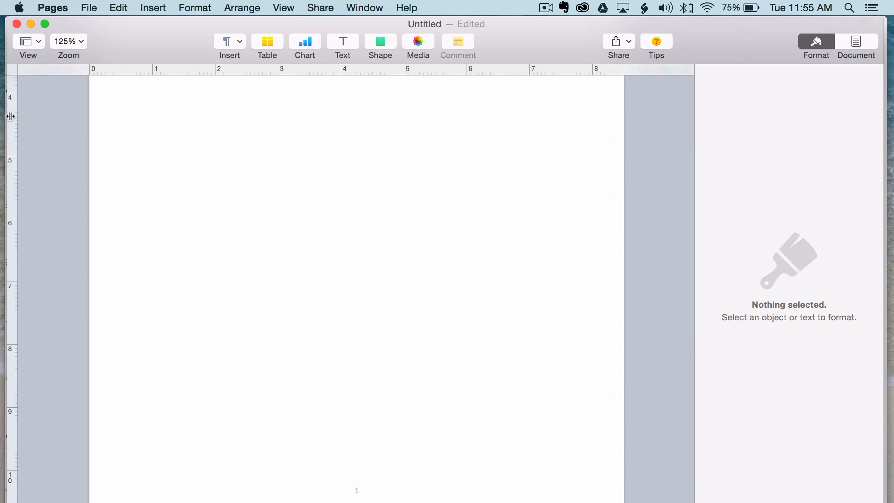
{"action": "left_click_drag", "start_coordinate": [10, 116], "coordinate": [149, 111]}
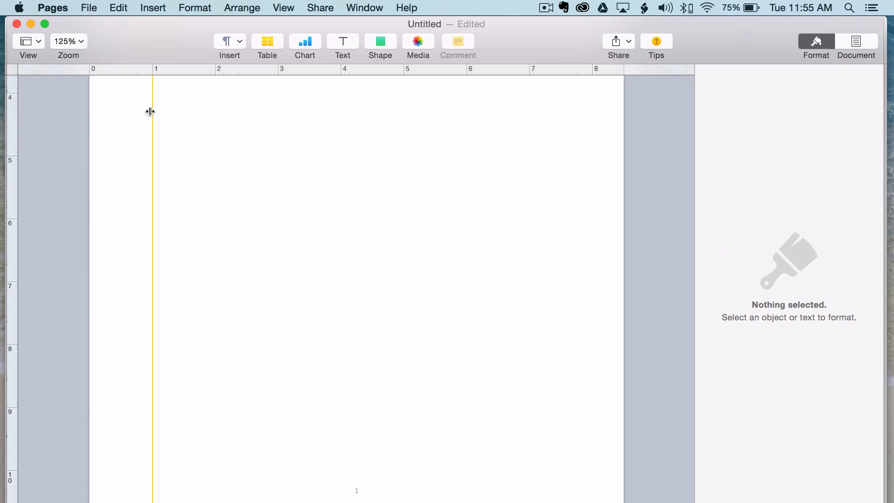
{"action": "mouse_move", "coordinate": [151, 227]}
{"action": "left_mouse_down"}
{"action": "mouse_move", "coordinate": [140, 227]}
{"action": "mouse_move", "coordinate": [215, 227]}
{"action": "mouse_move", "coordinate": [152, 223]}
{"action": "left_mouse_up"}
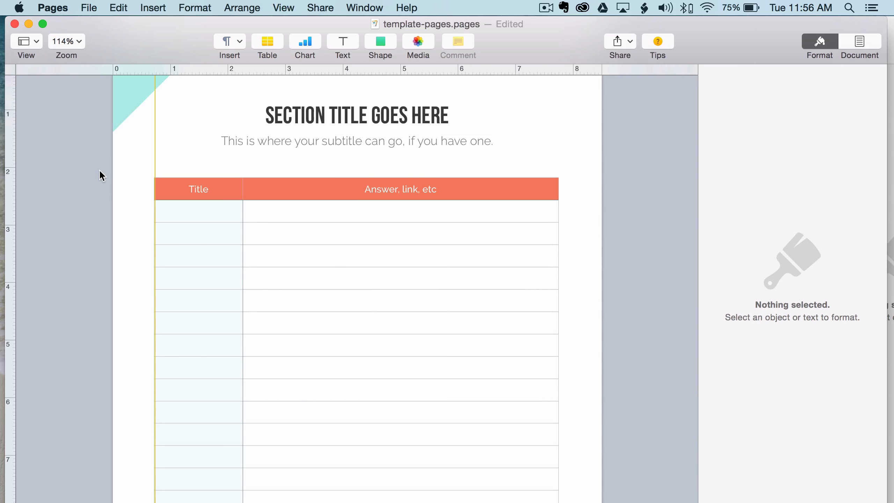
In template-pages.pages, replace the placeholder answer under question 1 with "They can add their answers here.".
{"action": "scroll", "coordinate": [102, 175], "scroll_direction": "up", "scroll_amount": 15}
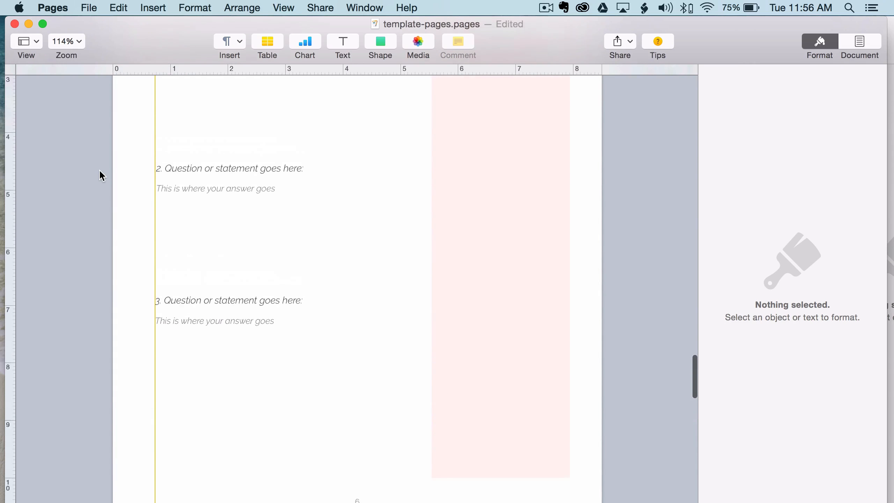
{"action": "scroll", "coordinate": [251, 133], "scroll_direction": "up", "scroll_amount": 3}
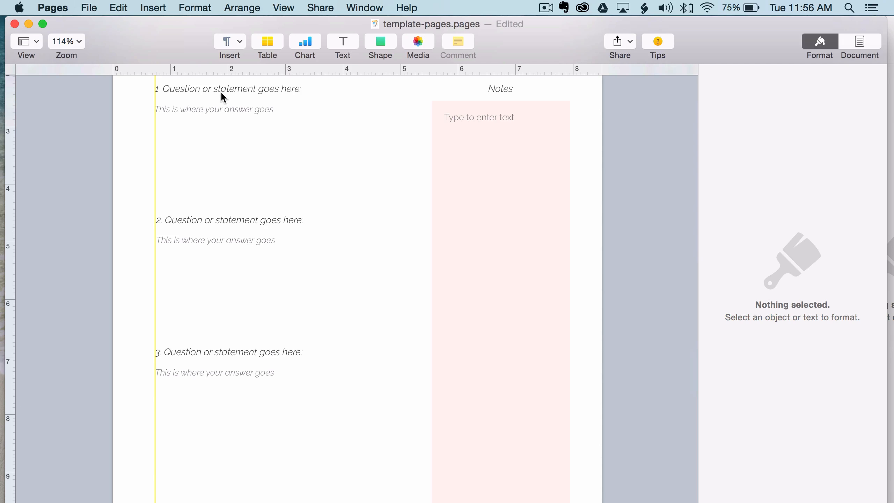
{"action": "scroll", "coordinate": [220, 90], "scroll_direction": "up", "scroll_amount": 3}
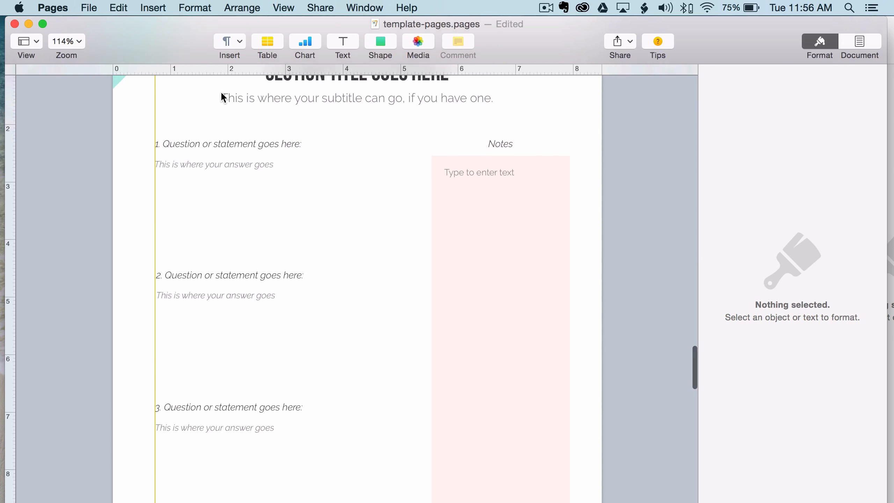
{"action": "left_click", "coordinate": [197, 168]}
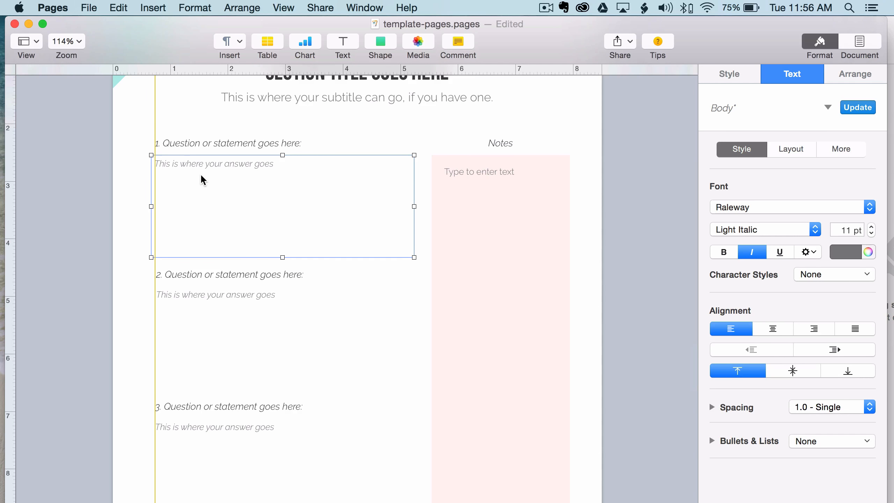
{"action": "double_click", "coordinate": [200, 173]}
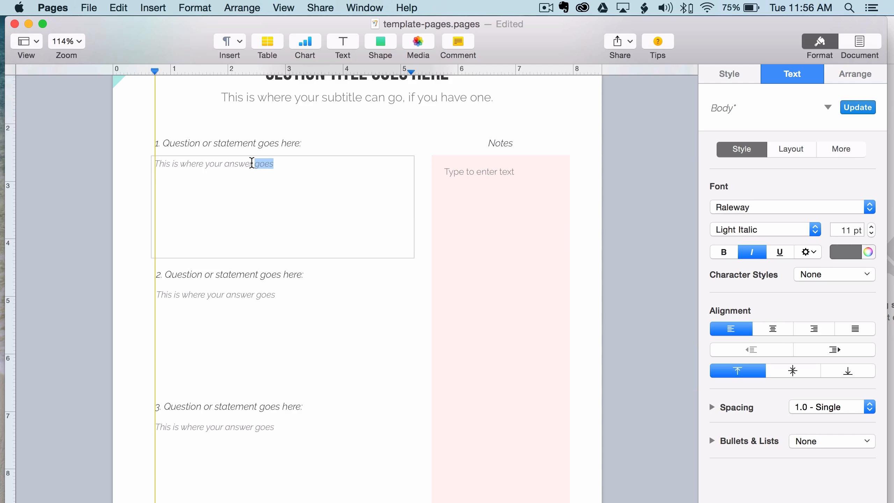
{"action": "left_click", "coordinate": [254, 164]}
{"action": "double_click", "coordinate": [181, 165]}
{"action": "triple_click", "coordinate": [181, 166]}
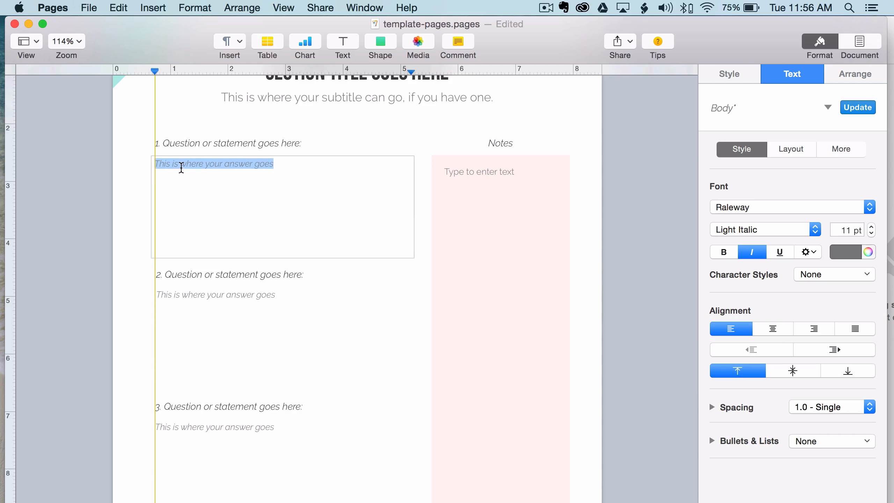
{"action": "type", "text": "They "}
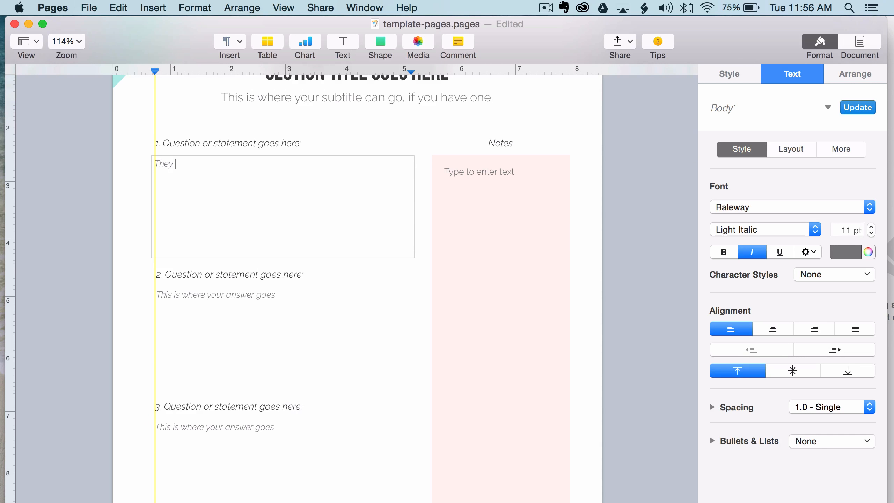
{"action": "type", "text": "can their"}
{"action": "key", "text": "BackSpace"}
{"action": "key", "text": "BackSpace"}
{"action": "key", "text": "BackSpace"}
{"action": "key", "text": "BackSpace"}
{"action": "key", "text": "BackSpace"}
{"action": "key", "text": "BackSpace"}
{"action": "type", "text": "add this "}
{"action": "type", "text": "an"}
{"action": "key", "text": "BackSpace"}
{"action": "key", "text": "BackSpace"}
{"action": "key", "text": "BackSpace"}
{"action": "key", "text": "BackSpace"}
{"action": "key", "text": "BackSpace"}
{"action": "type", "text": "eir answers here."}
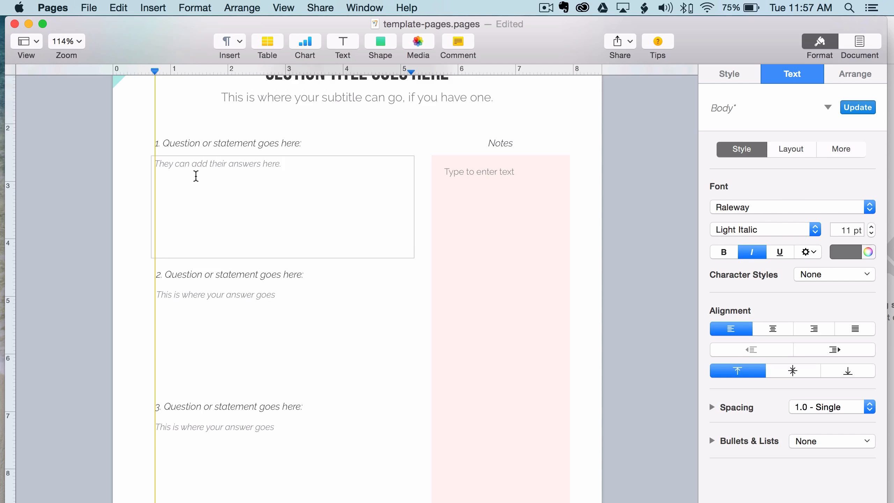
{"action": "left_click", "coordinate": [53, 84]}
Examine the pink Notes box beside the questions, including its shape style and fill colour settings.
{"action": "scroll", "coordinate": [511, 198], "scroll_direction": "down", "scroll_amount": 1}
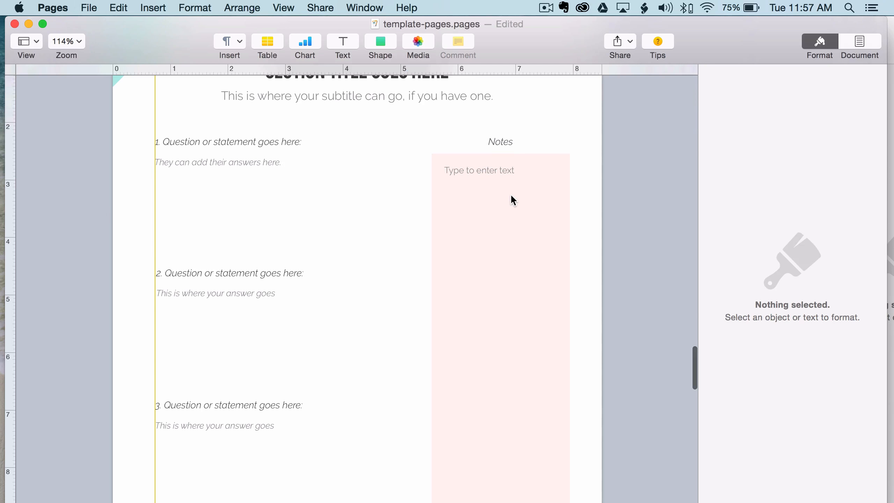
{"action": "scroll", "coordinate": [513, 200], "scroll_direction": "down", "scroll_amount": 1}
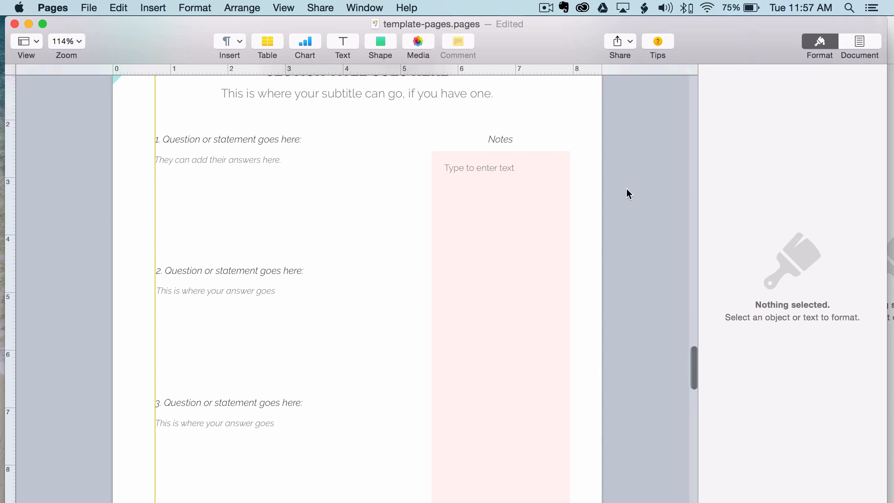
{"action": "left_click", "coordinate": [567, 158]}
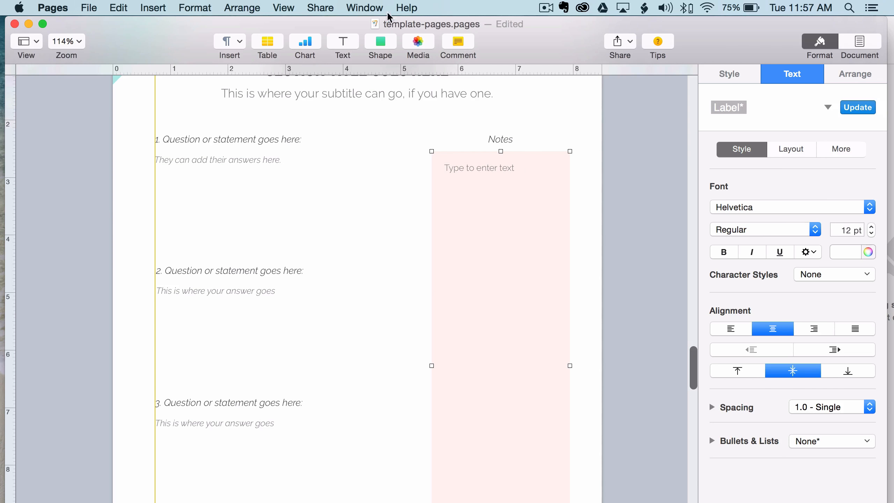
{"action": "left_click", "coordinate": [376, 44]}
{"action": "left_click", "coordinate": [479, 38]}
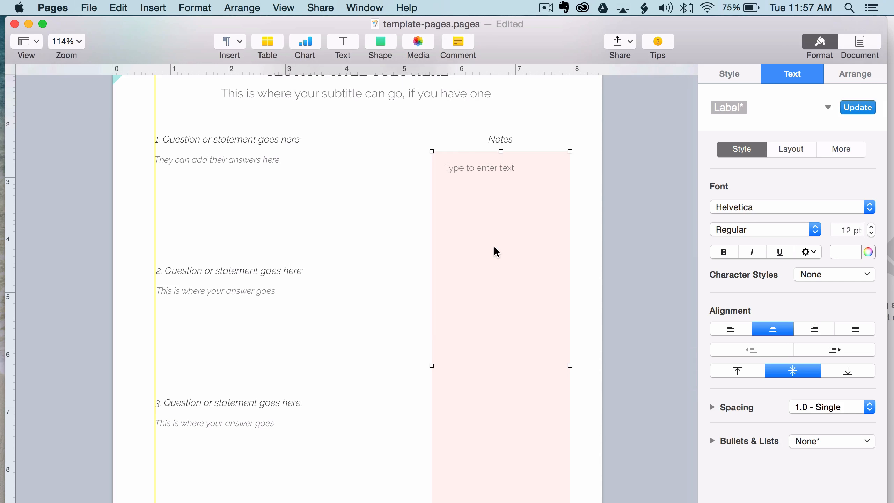
{"action": "scroll", "coordinate": [495, 247], "scroll_direction": "up", "scroll_amount": 1}
{"action": "scroll", "coordinate": [495, 242], "scroll_direction": "down", "scroll_amount": 1}
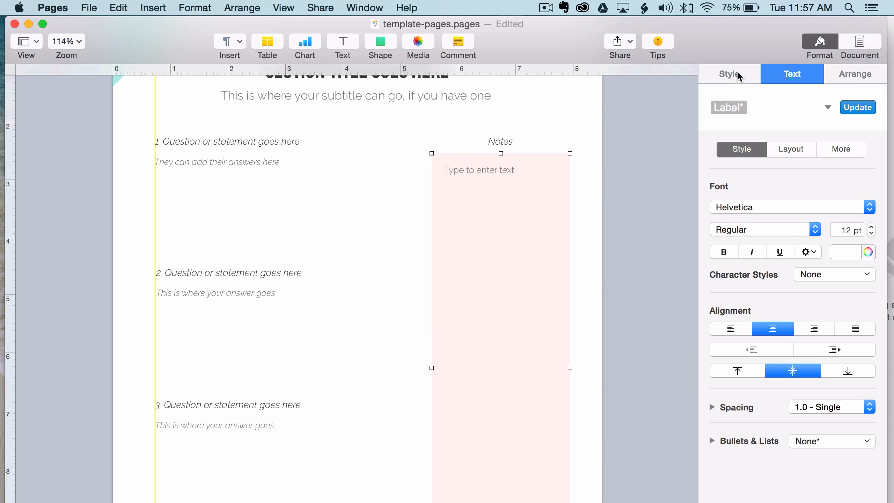
{"action": "left_click", "coordinate": [727, 73]}
{"action": "left_click", "coordinate": [746, 270]}
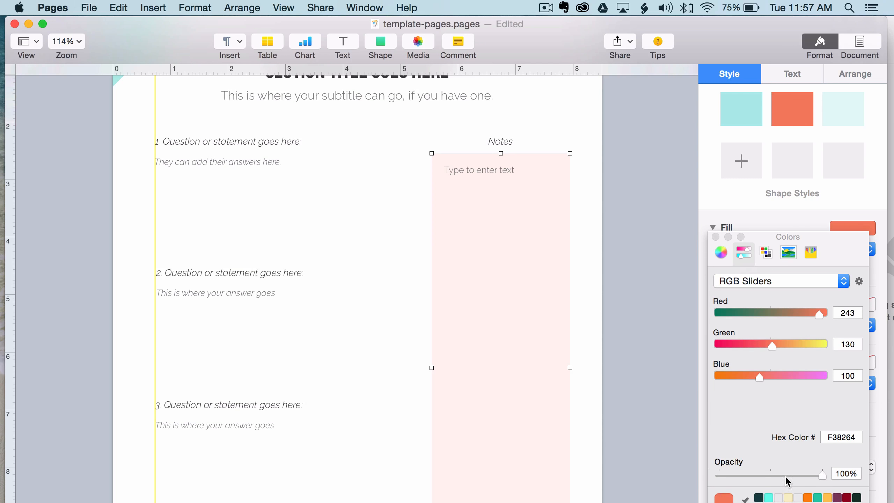
{"action": "left_click", "coordinate": [627, 245]}
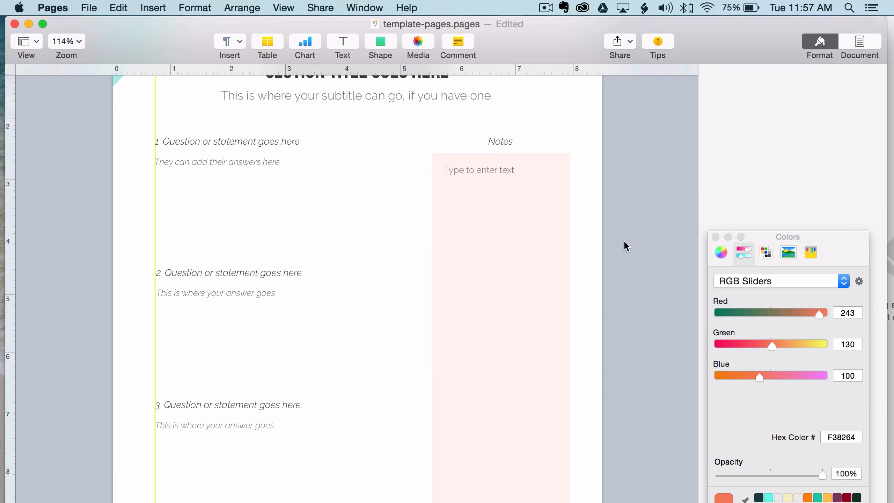
{"action": "left_click", "coordinate": [459, 175]}
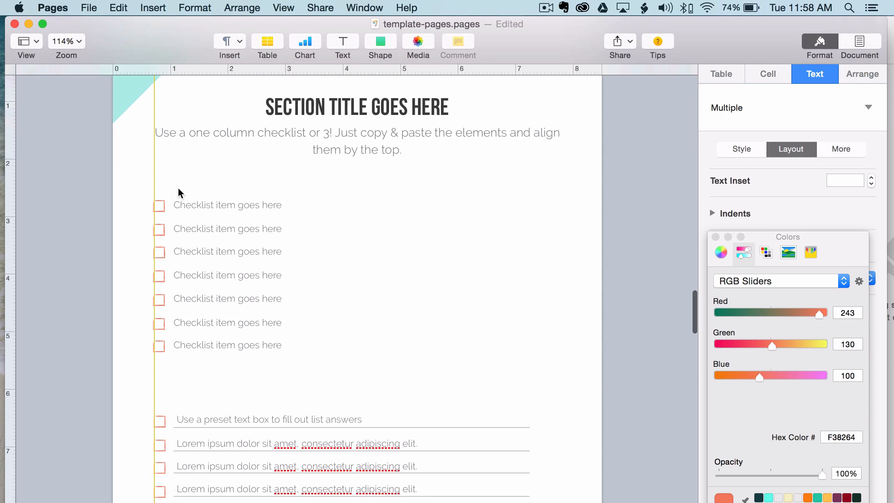
Insert a square shape on the checklist page and place it beside the upper checklist items.
{"action": "scroll", "coordinate": [304, 193], "scroll_direction": "down", "scroll_amount": 2}
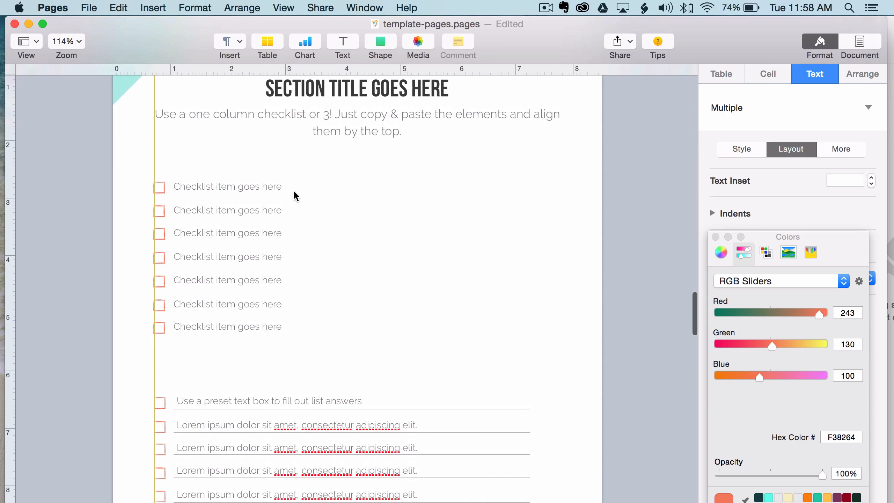
{"action": "scroll", "coordinate": [424, 257], "scroll_direction": "down", "scroll_amount": 5}
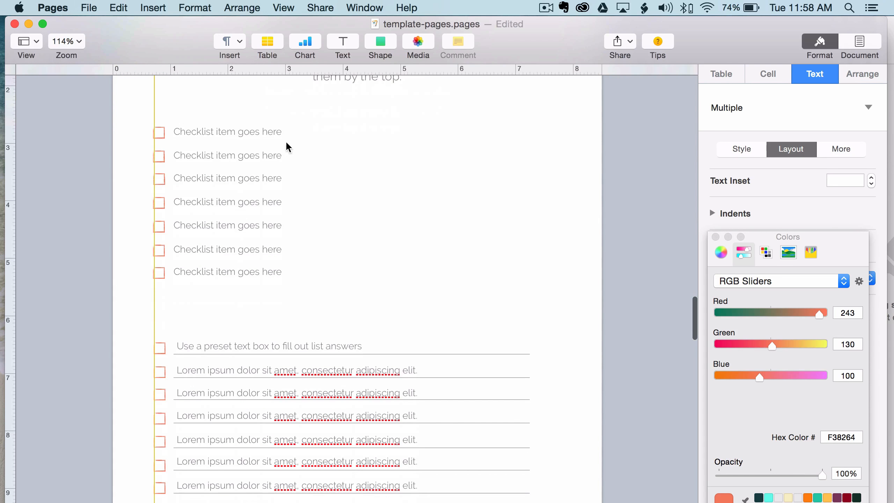
{"action": "left_click", "coordinate": [163, 131]}
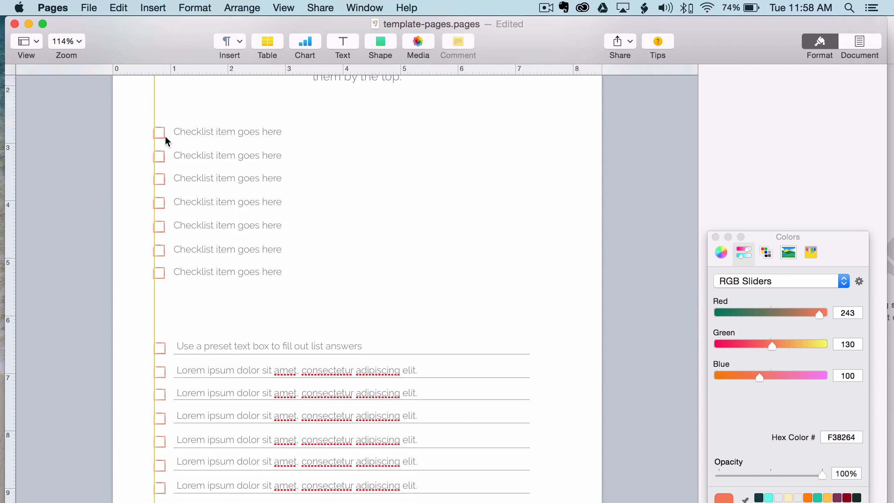
{"action": "left_click", "coordinate": [387, 48]}
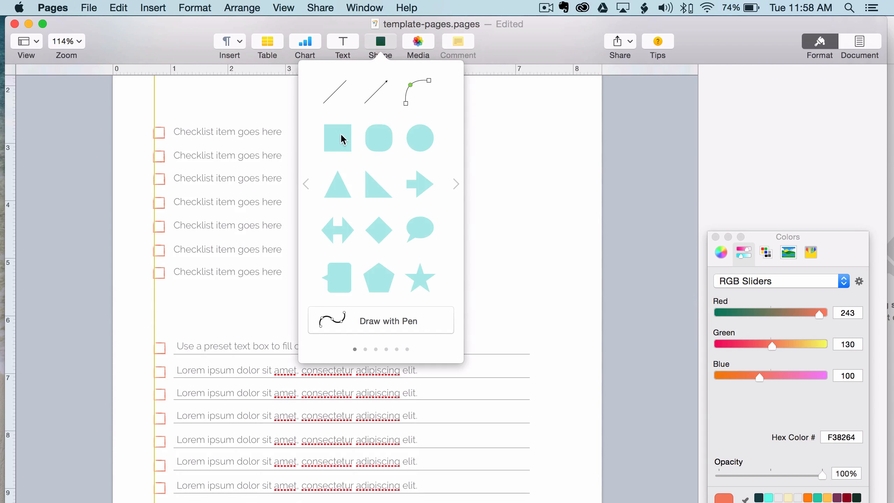
{"action": "left_click", "coordinate": [338, 139]}
{"action": "left_click_drag", "start_coordinate": [365, 338], "coordinate": [418, 245]}
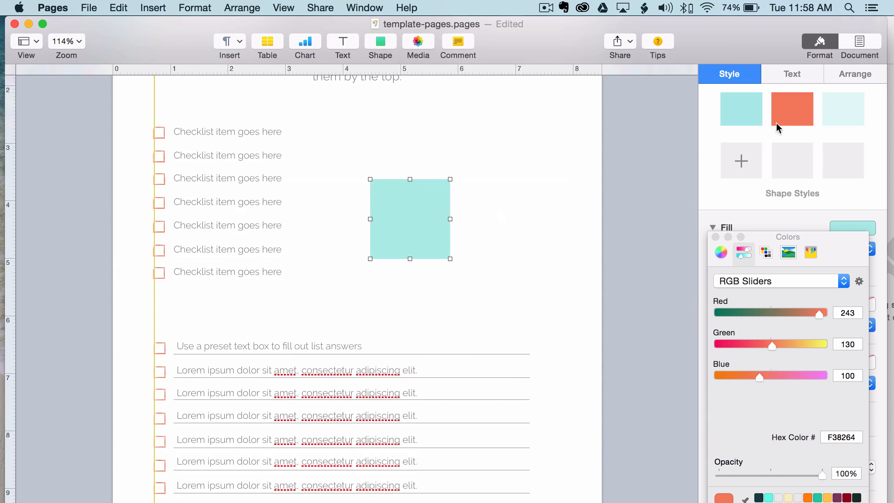
Set the new square's text wrap to None and move it further away from the checklist items.
{"action": "left_click", "coordinate": [855, 74]}
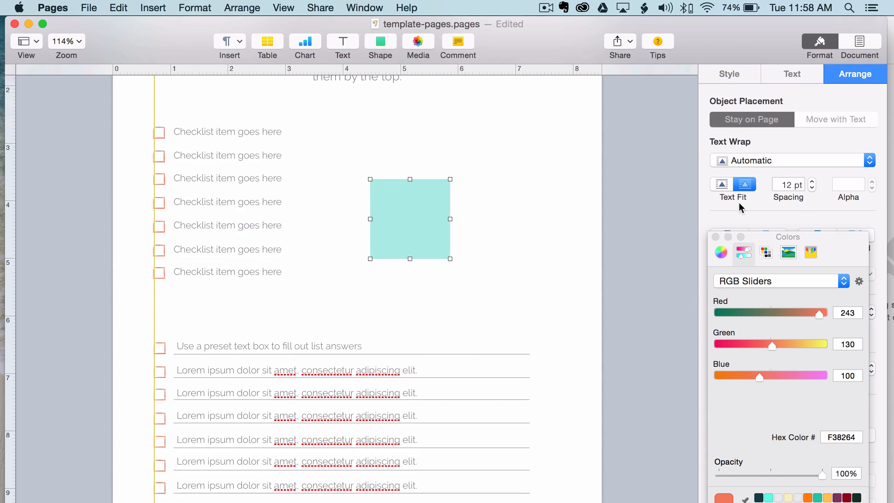
{"action": "left_click", "coordinate": [748, 163]}
{"action": "left_click", "coordinate": [740, 205]}
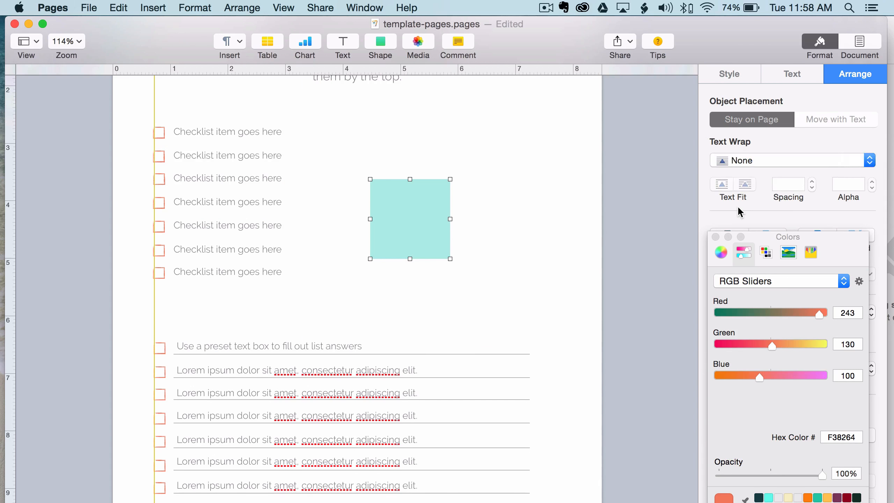
{"action": "left_click_drag", "start_coordinate": [410, 208], "coordinate": [451, 218]}
{"action": "scroll", "coordinate": [290, 209], "scroll_direction": "up", "scroll_amount": 1}
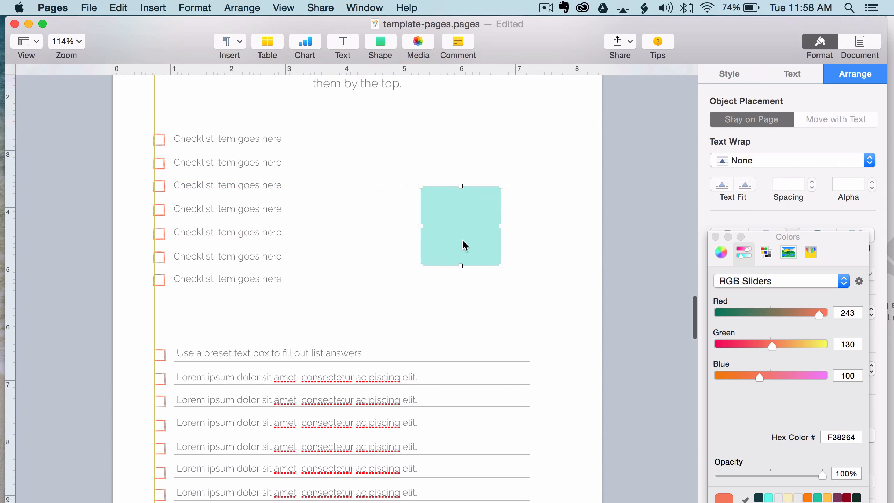
Remove the fill from the square beside the checklist and close the colour picker.
{"action": "left_click", "coordinate": [748, 80]}
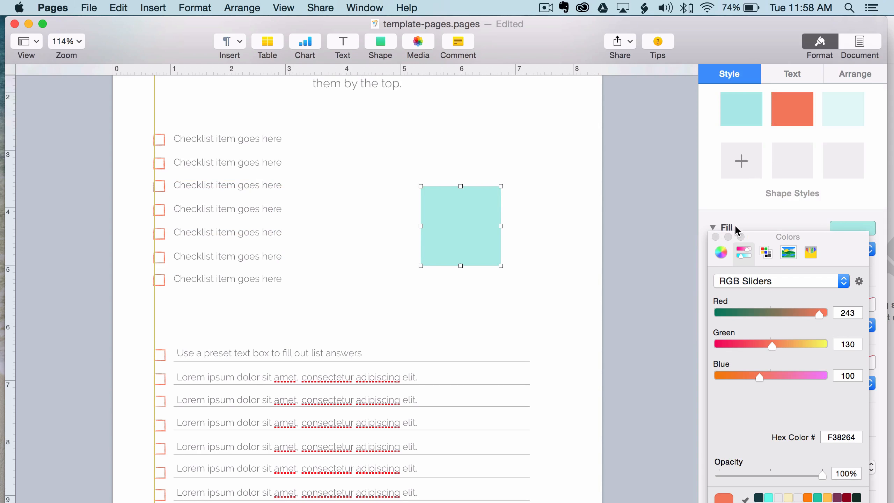
{"action": "left_click", "coordinate": [716, 236]}
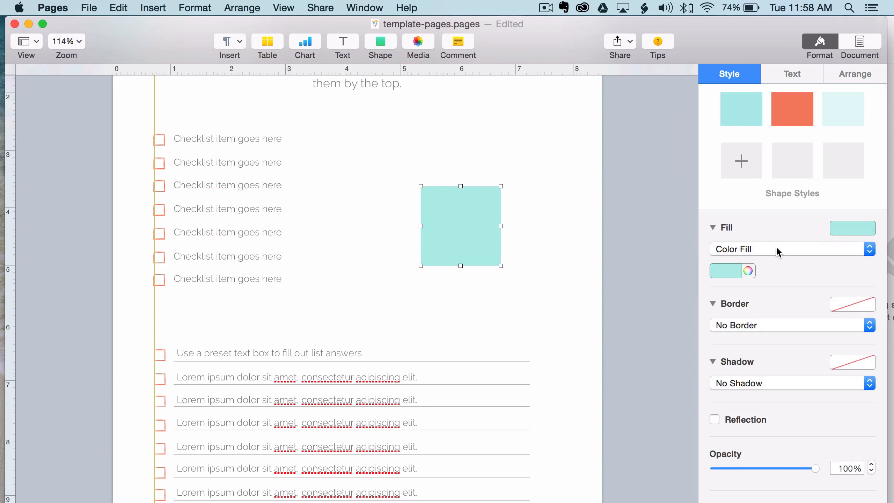
{"action": "left_click", "coordinate": [752, 248]}
{"action": "left_click", "coordinate": [731, 236]}
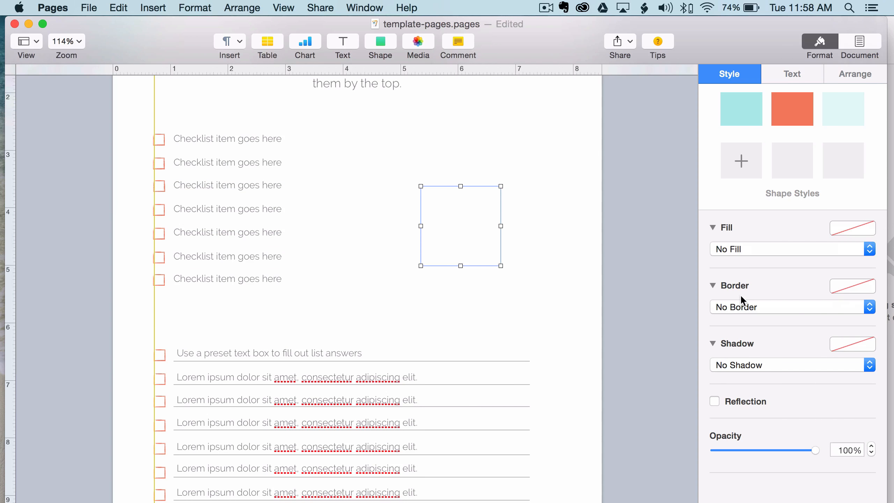
Give the unfilled square a dotted line border with a 3 pt width.
{"action": "left_click", "coordinate": [747, 309]}
{"action": "left_click", "coordinate": [743, 319]}
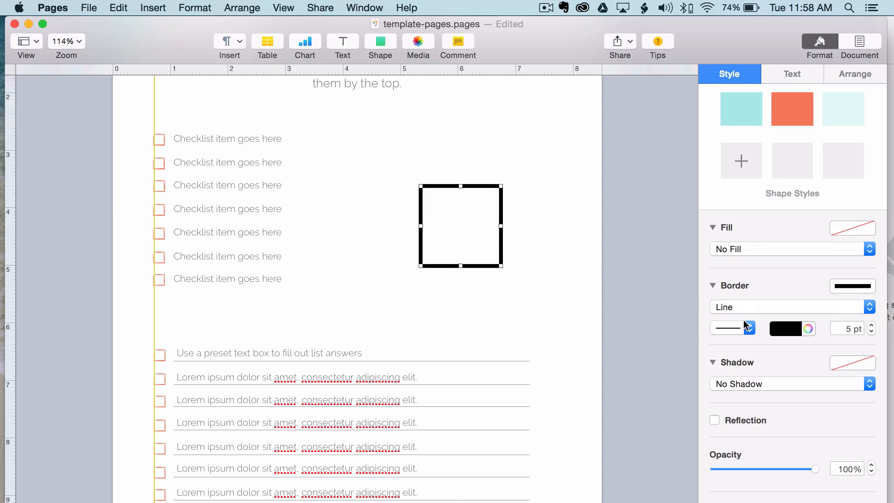
{"action": "left_click", "coordinate": [746, 329]}
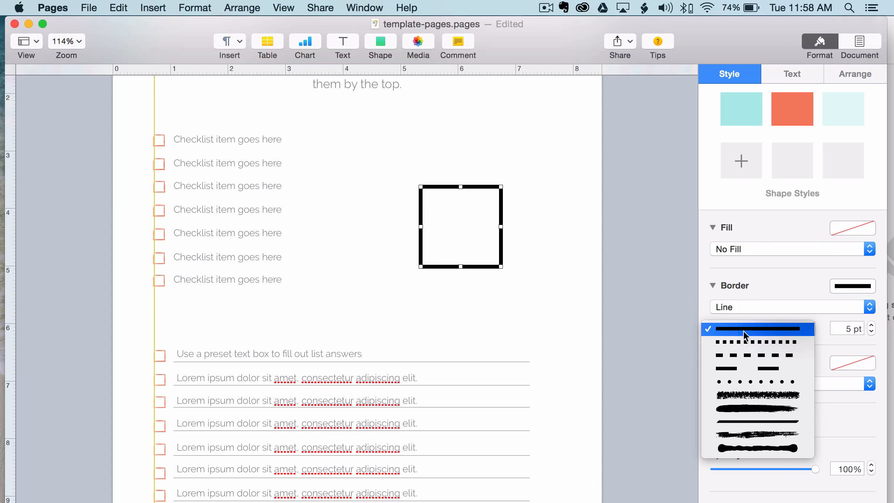
{"action": "left_click", "coordinate": [757, 381]}
{"action": "left_click", "coordinate": [872, 333]}
{"action": "left_click", "coordinate": [872, 333]}
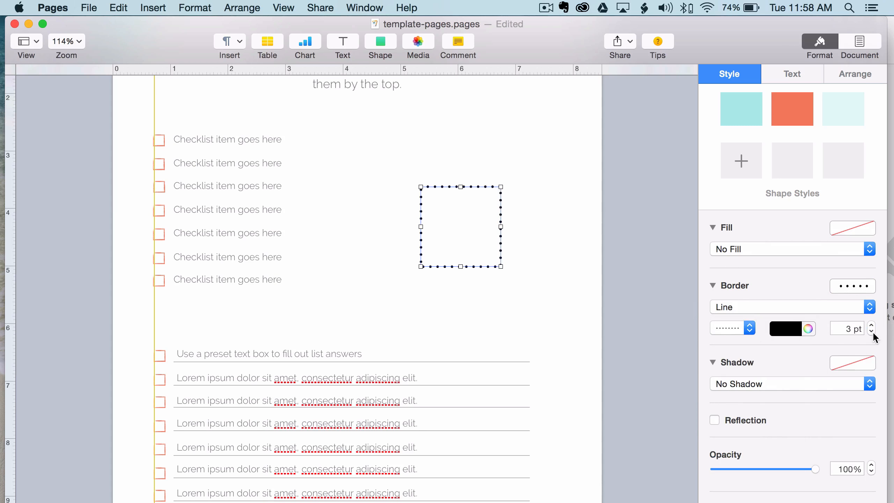
Colour the square's dotted border yellow and shrink the square to about checkbox size.
{"action": "left_click", "coordinate": [789, 328]}
{"action": "left_click", "coordinate": [786, 371]}
{"action": "left_click_drag", "start_coordinate": [501, 266], "coordinate": [438, 203]}
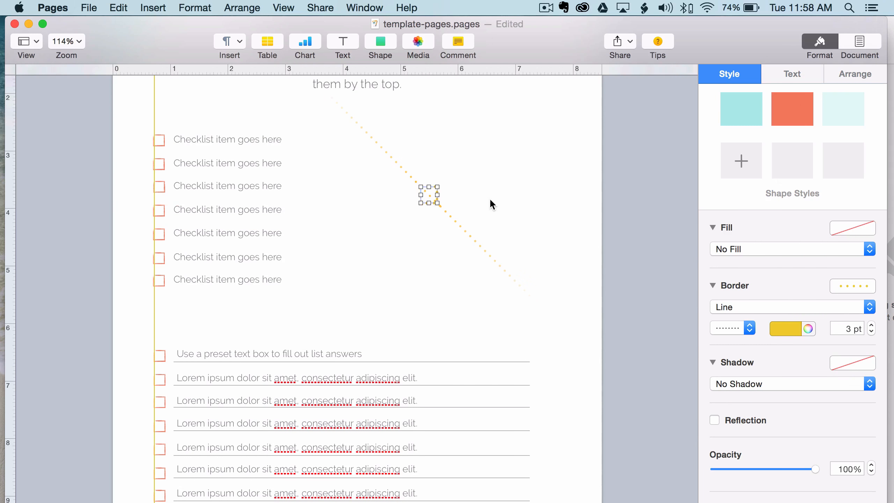
Try a brush-stroke border style on the small yellow square, and delete the square from the checklist page.
{"action": "left_click", "coordinate": [491, 200]}
{"action": "left_click", "coordinate": [433, 207]}
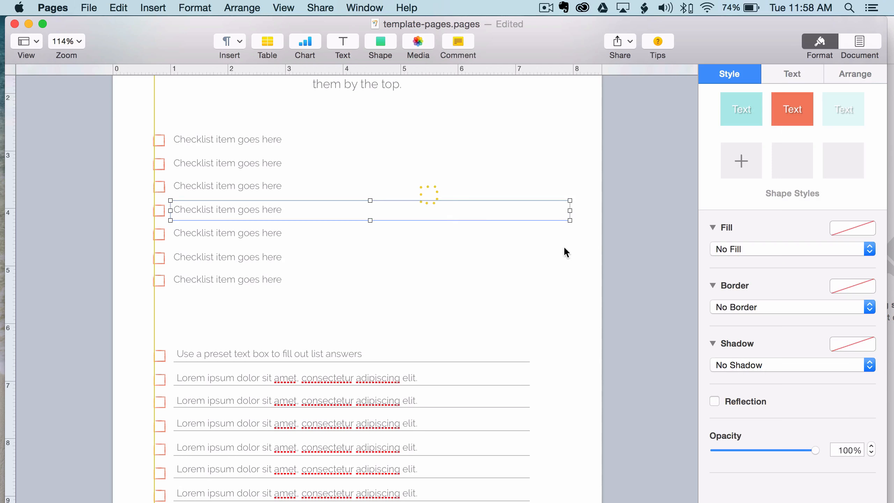
{"action": "left_click", "coordinate": [437, 193]}
{"action": "left_click", "coordinate": [749, 329]}
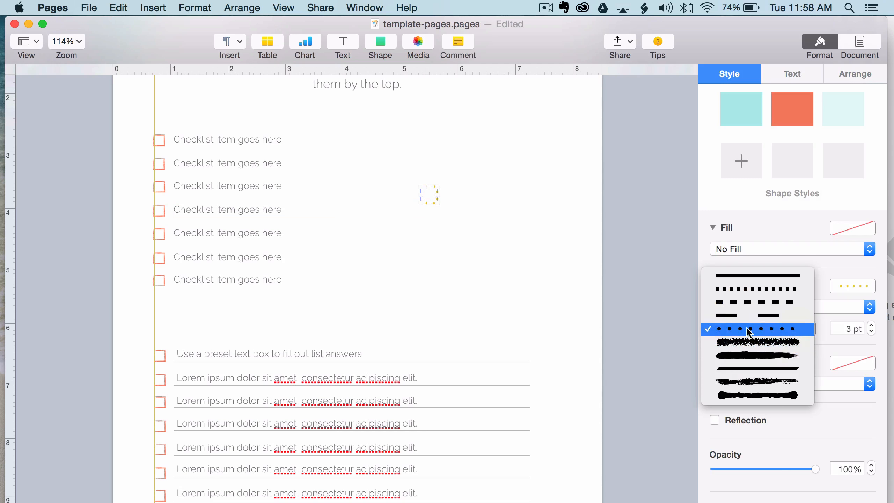
{"action": "left_click", "coordinate": [749, 329]}
{"action": "left_click", "coordinate": [457, 191]}
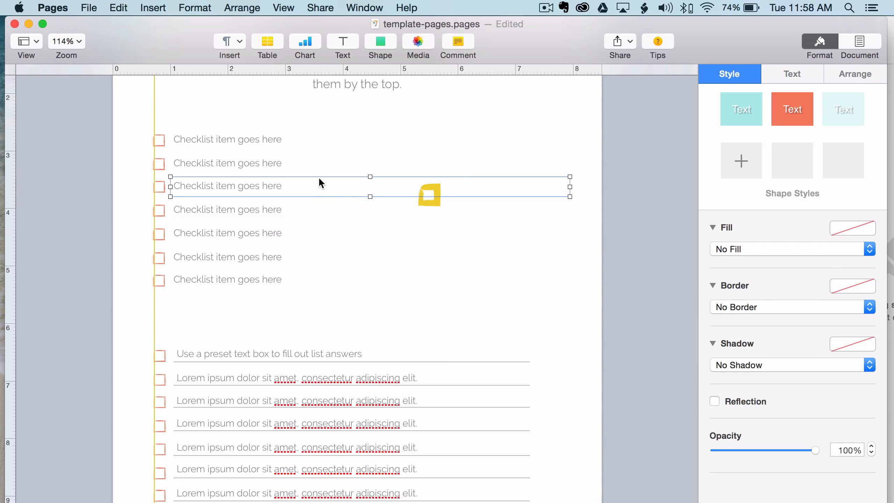
{"action": "left_click", "coordinate": [435, 192]}
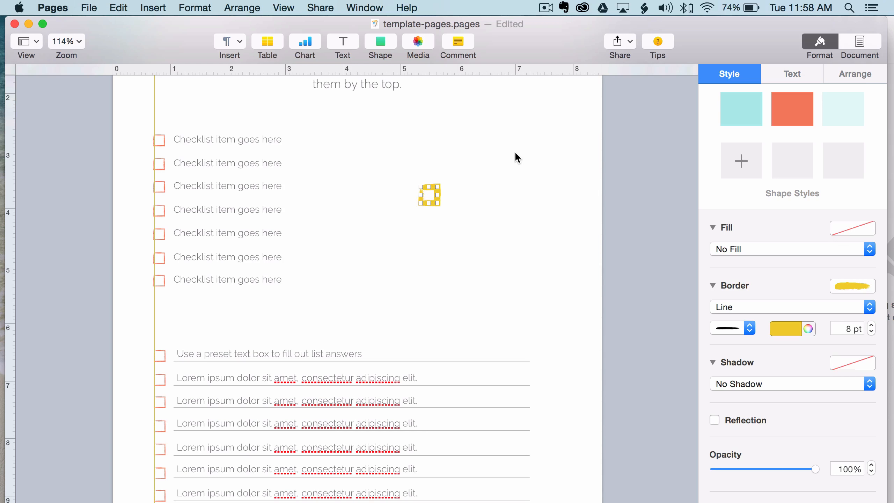
{"action": "key", "text": "Delete"}
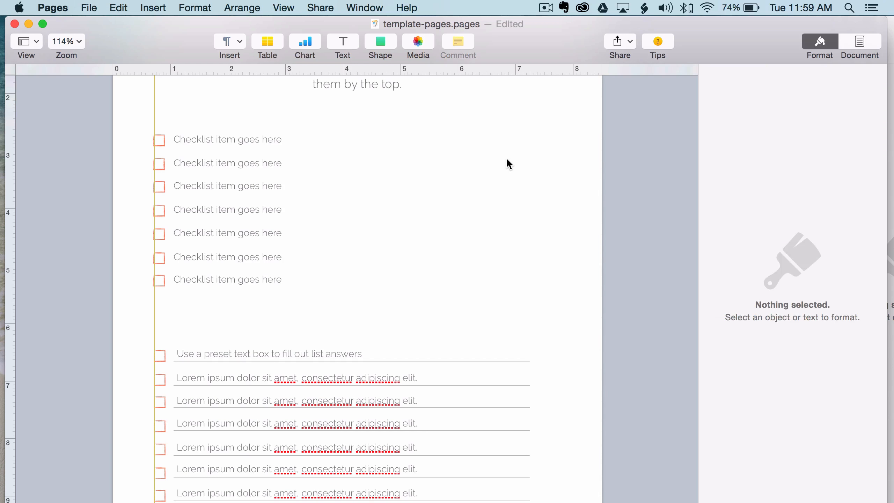
Look back through the checklist, question and section title pages to review their layouts.
{"action": "scroll", "coordinate": [507, 159], "scroll_direction": "down", "scroll_amount": 2}
{"action": "scroll", "coordinate": [507, 160], "scroll_direction": "down", "scroll_amount": 1}
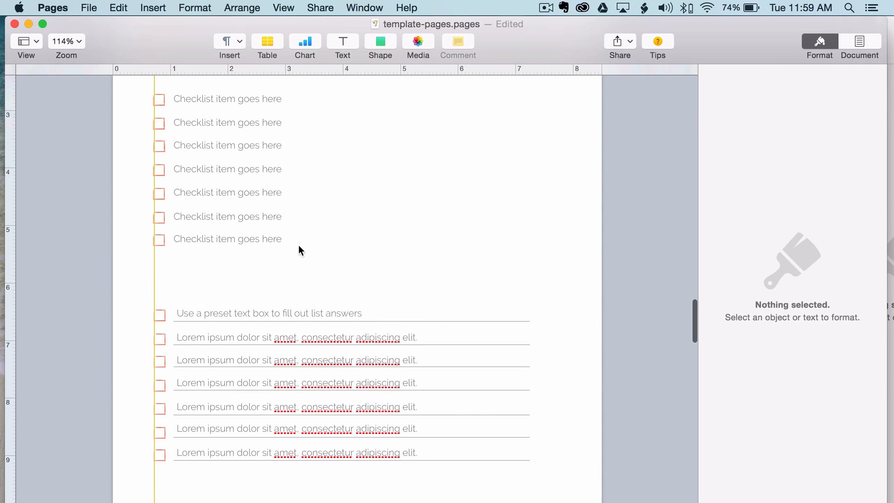
{"action": "scroll", "coordinate": [295, 250], "scroll_direction": "up", "scroll_amount": 15}
{"action": "scroll", "coordinate": [294, 256], "scroll_direction": "up", "scroll_amount": 10}
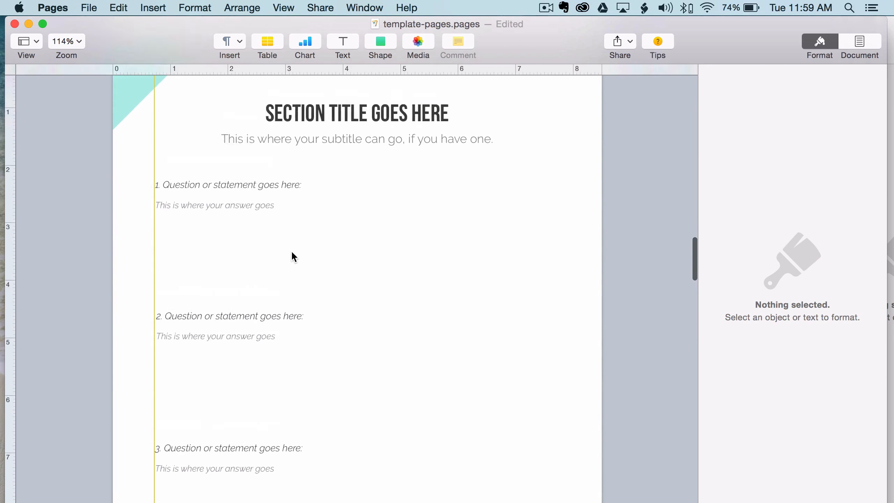
{"action": "scroll", "coordinate": [423, 327], "scroll_direction": "up", "scroll_amount": 18}
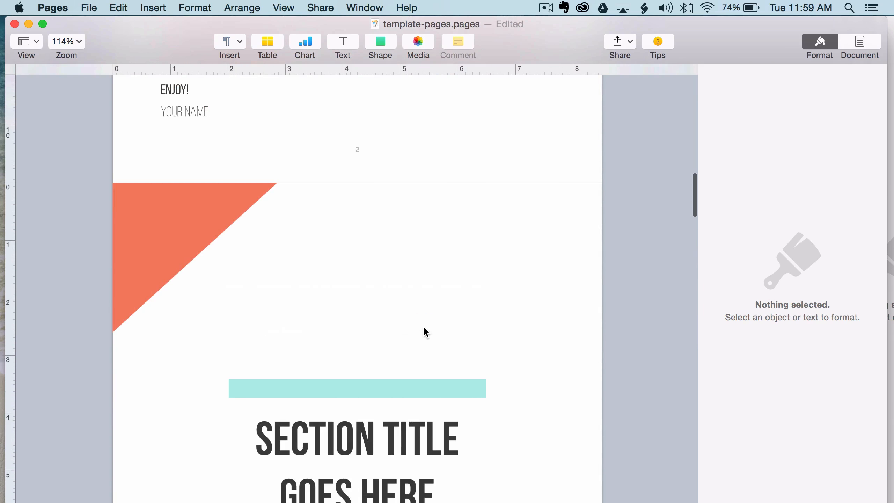
{"action": "scroll", "coordinate": [581, 329], "scroll_direction": "down", "scroll_amount": 5}
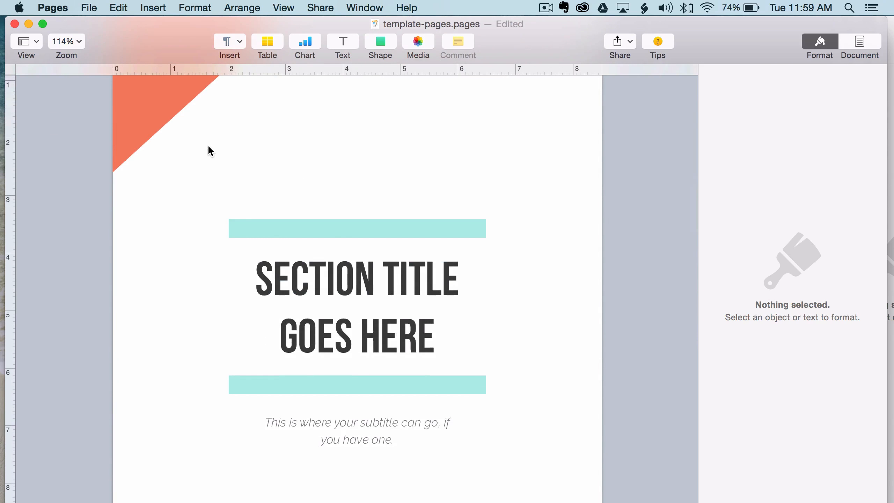
{"action": "scroll", "coordinate": [197, 146], "scroll_direction": "down", "scroll_amount": 3}
Examine the introduction page's header photo and welcome text together with the workbook's cover page.
{"action": "scroll", "coordinate": [379, 154], "scroll_direction": "down", "scroll_amount": 20}
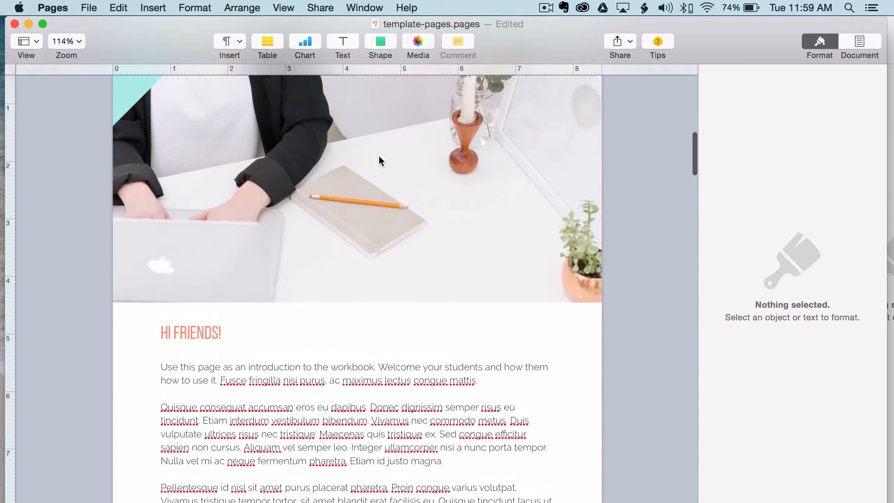
{"action": "scroll", "coordinate": [378, 155], "scroll_direction": "up", "scroll_amount": 12}
{"action": "scroll", "coordinate": [499, 335], "scroll_direction": "down", "scroll_amount": 9}
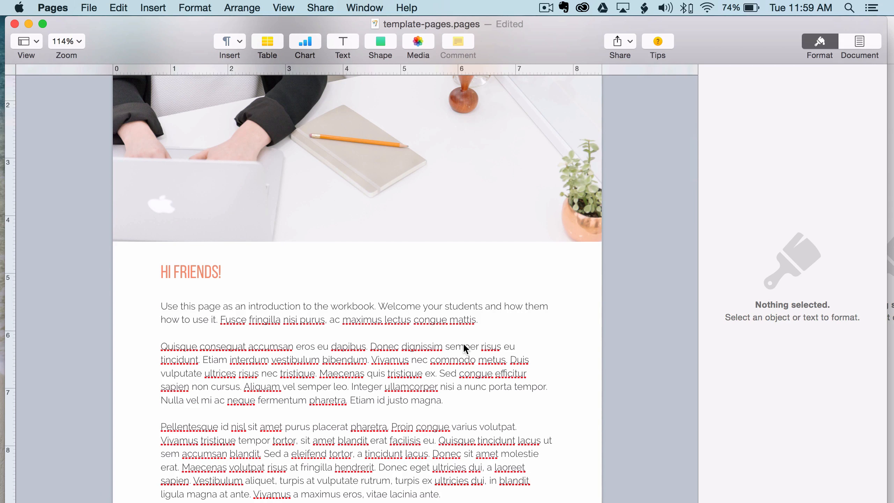
{"action": "scroll", "coordinate": [422, 340], "scroll_direction": "down", "scroll_amount": 3}
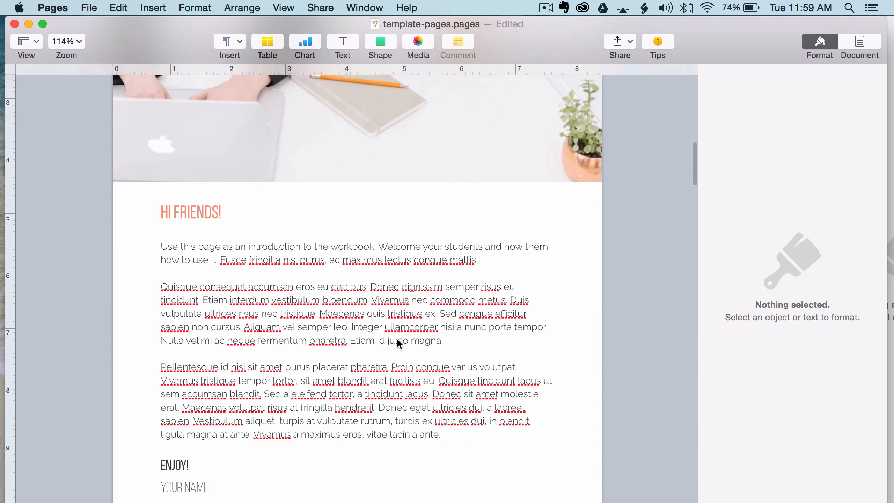
{"action": "scroll", "coordinate": [264, 213], "scroll_direction": "up", "scroll_amount": 6}
{"action": "scroll", "coordinate": [271, 217], "scroll_direction": "down", "scroll_amount": 4}
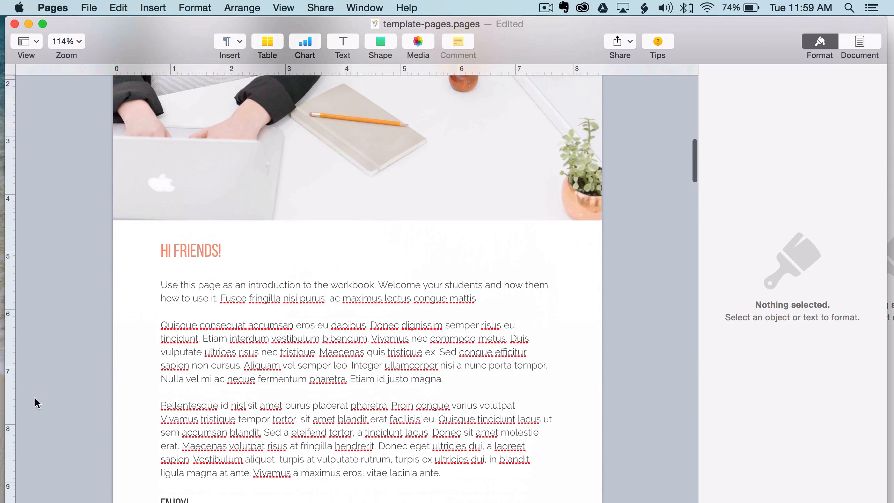
{"action": "scroll", "coordinate": [273, 394], "scroll_direction": "down", "scroll_amount": 2}
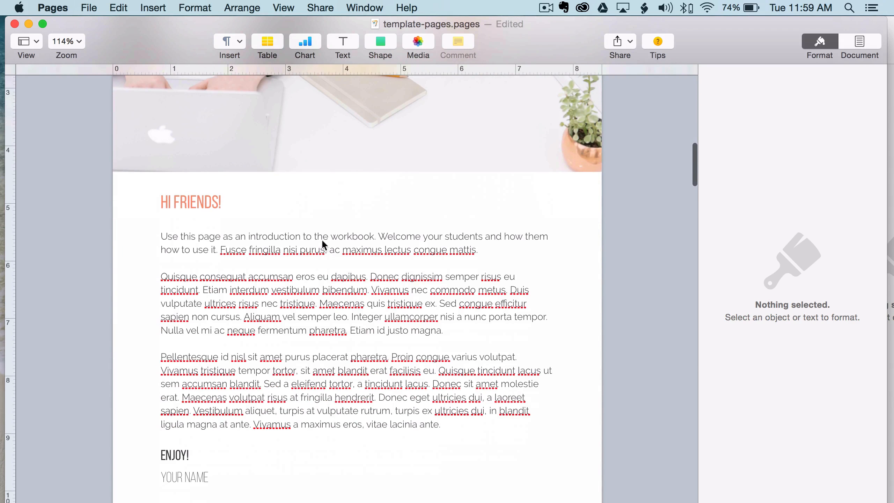
{"action": "scroll", "coordinate": [465, 374], "scroll_direction": "up", "scroll_amount": 10}
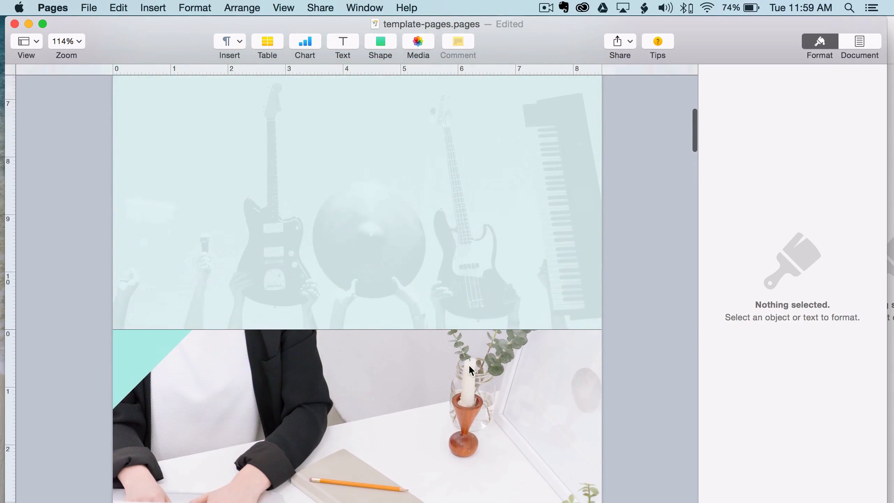
{"action": "scroll", "coordinate": [470, 369], "scroll_direction": "up", "scroll_amount": 4}
{"action": "scroll", "coordinate": [479, 309], "scroll_direction": "down", "scroll_amount": 7}
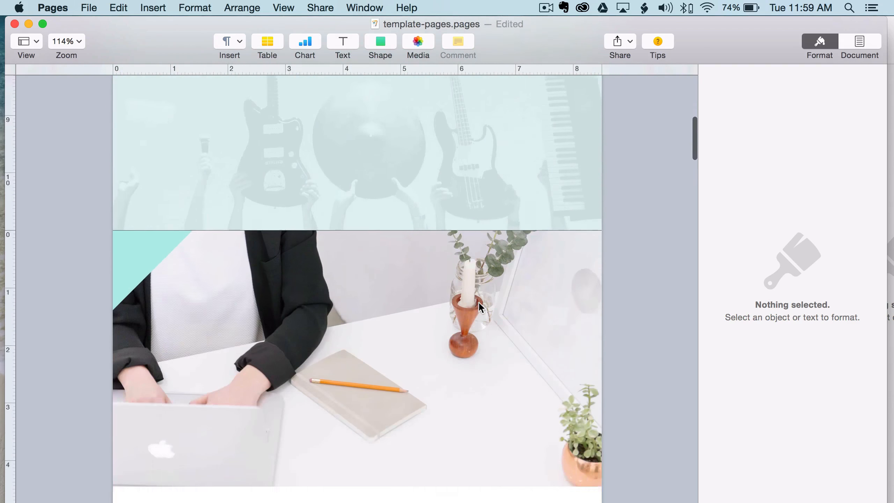
{"action": "scroll", "coordinate": [479, 307], "scroll_direction": "down", "scroll_amount": 15}
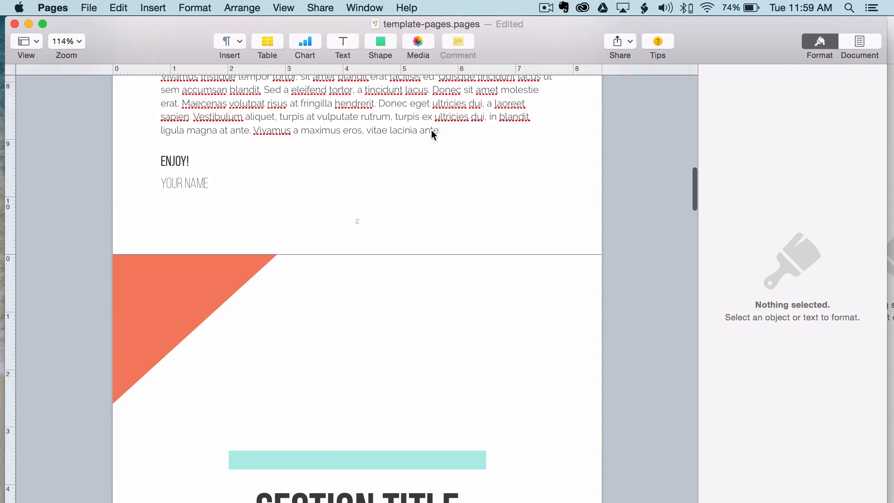
{"action": "scroll", "coordinate": [435, 127], "scroll_direction": "up", "scroll_amount": 12}
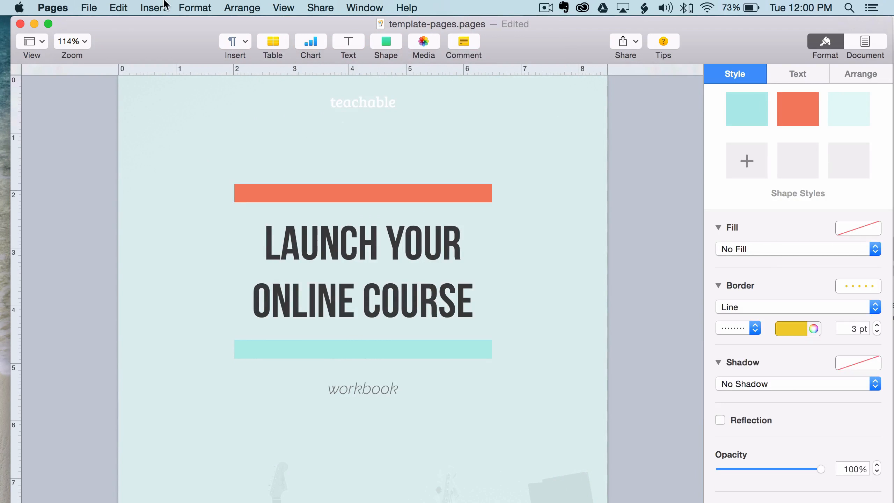
Export the workbook as the PDF file template-pages.pdf.
{"action": "left_click", "coordinate": [86, 6]}
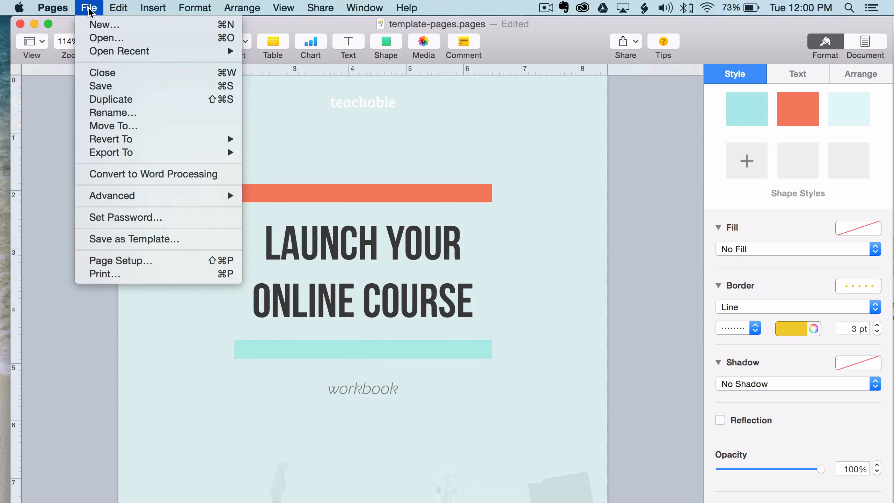
{"action": "mouse_move", "coordinate": [237, 153]}
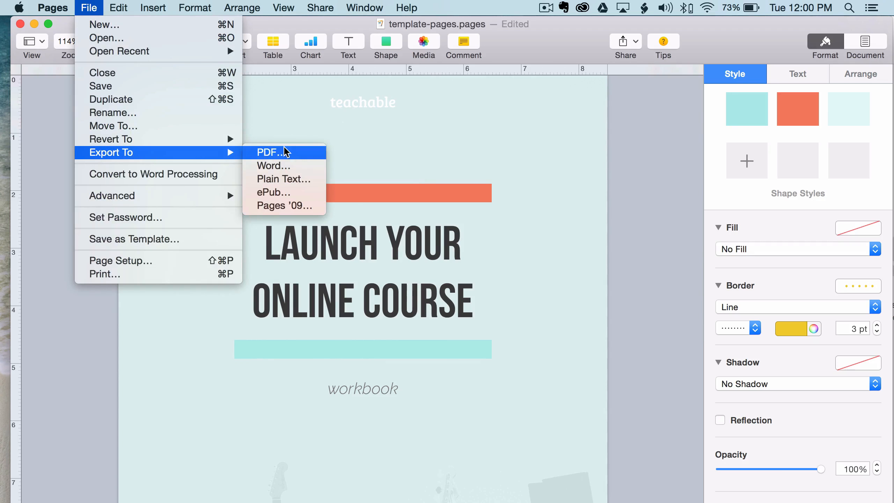
{"action": "left_click", "coordinate": [285, 152]}
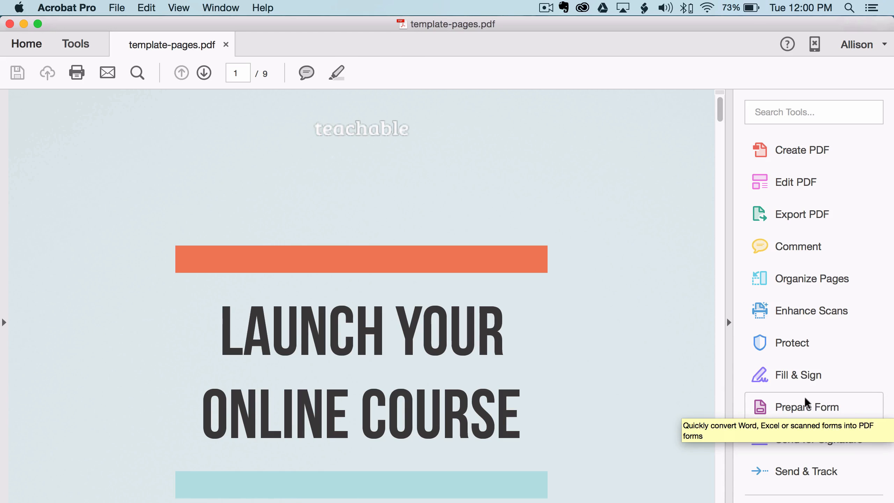
In Acrobat Pro, start Prepare Form on template-pages.pdf with field auto detection on, and check the question section on page 4.
{"action": "scroll", "coordinate": [539, 425], "scroll_direction": "down", "scroll_amount": 10}
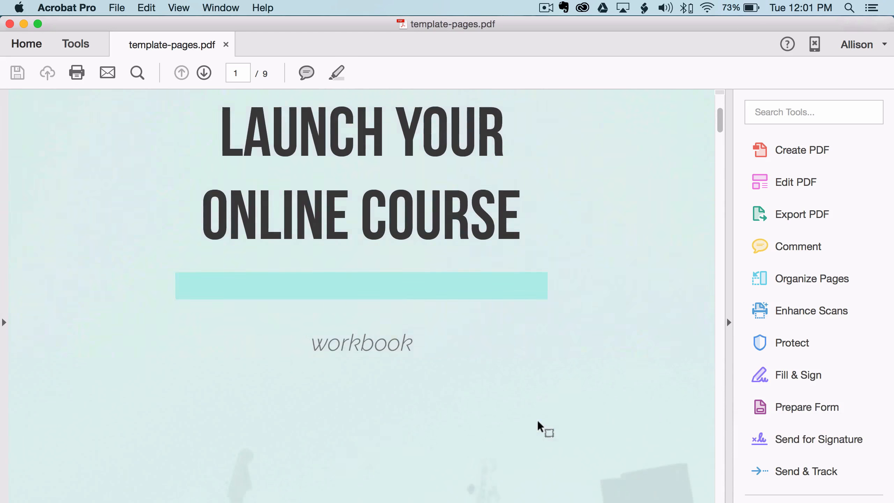
{"action": "scroll", "coordinate": [562, 408], "scroll_direction": "down", "scroll_amount": 15}
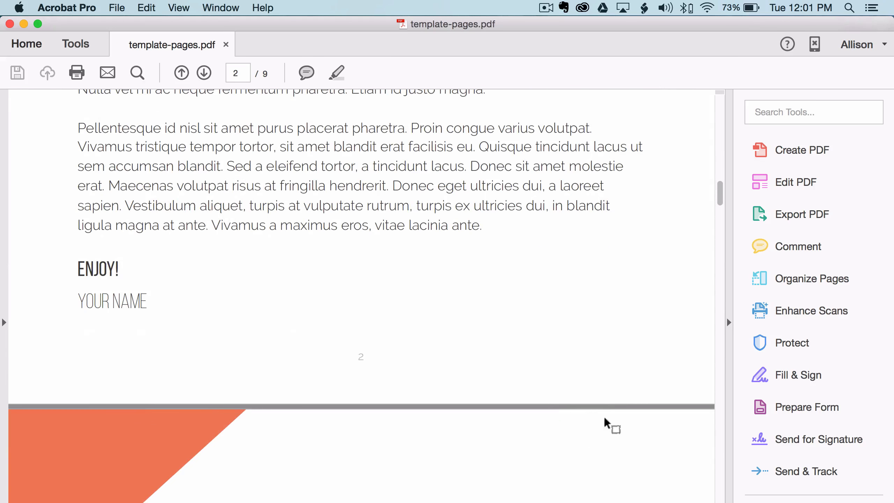
{"action": "left_click", "coordinate": [799, 402]}
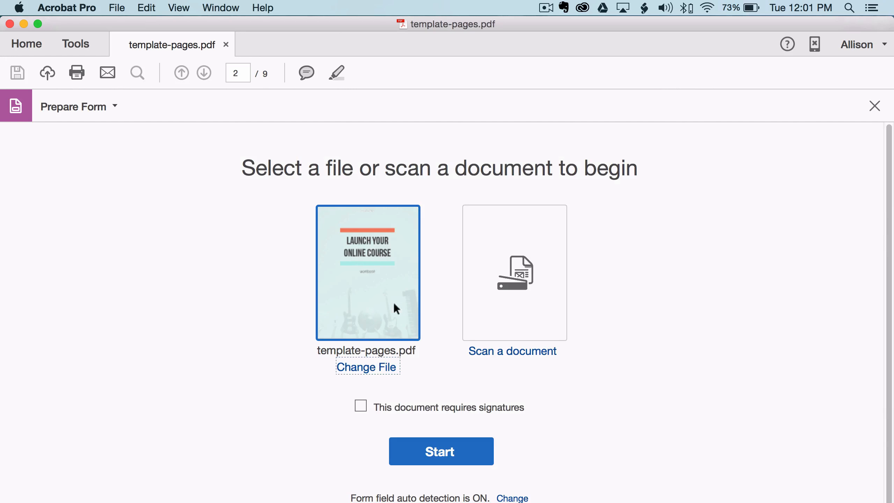
{"action": "left_click", "coordinate": [441, 450]}
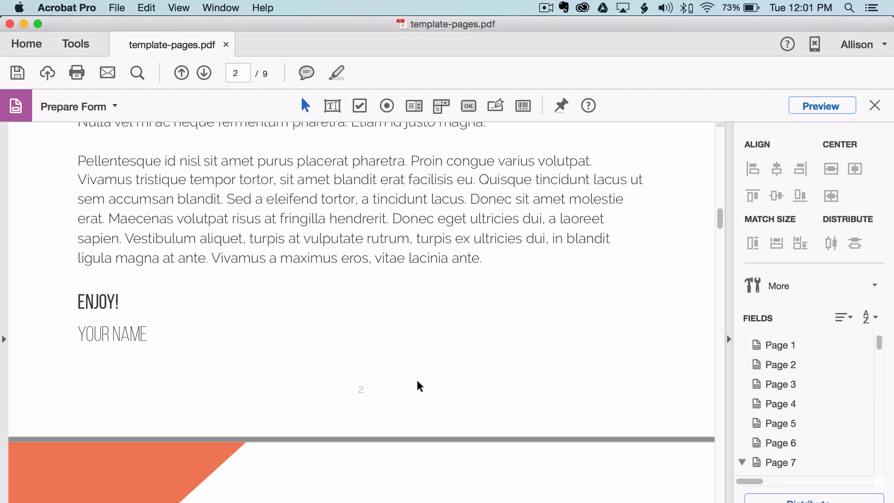
{"action": "scroll", "coordinate": [420, 388], "scroll_direction": "down", "scroll_amount": 20}
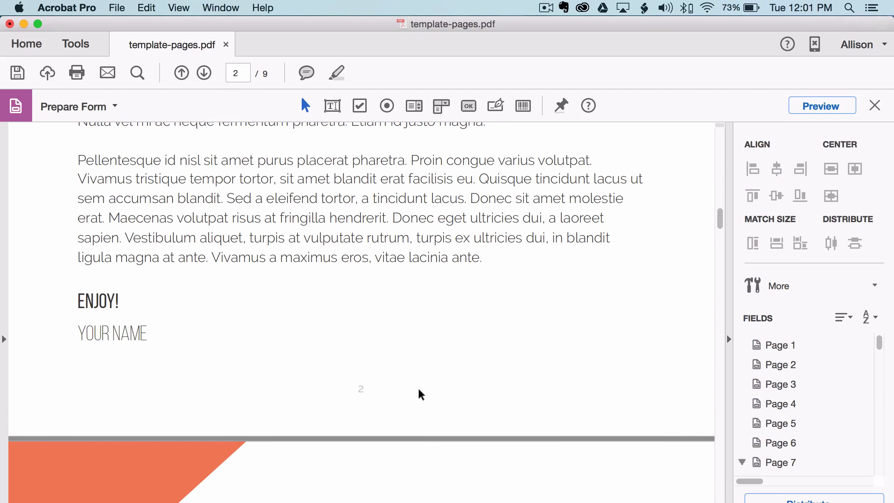
{"action": "scroll", "coordinate": [420, 395], "scroll_direction": "down", "scroll_amount": 15}
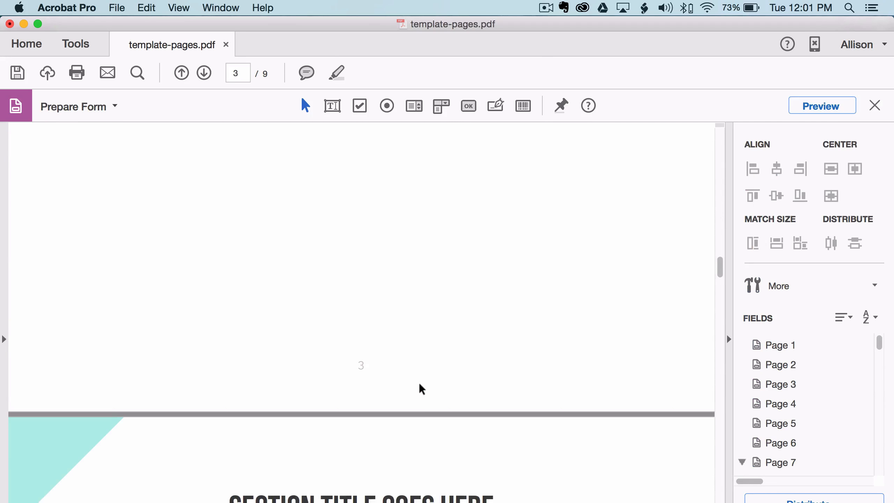
{"action": "scroll", "coordinate": [109, 273], "scroll_direction": "up", "scroll_amount": 5}
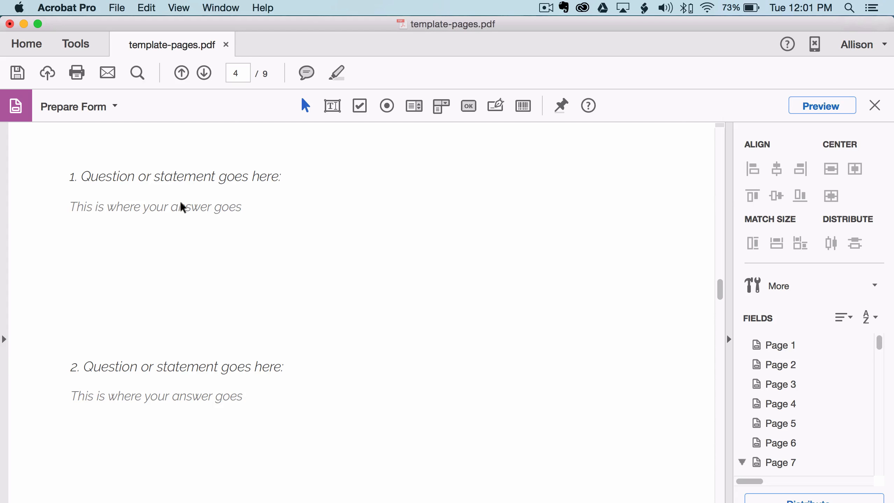
Draw a wide text field on page 4, filling the blank space between question 1's answer prompt and question 2.
{"action": "left_click", "coordinate": [332, 105]}
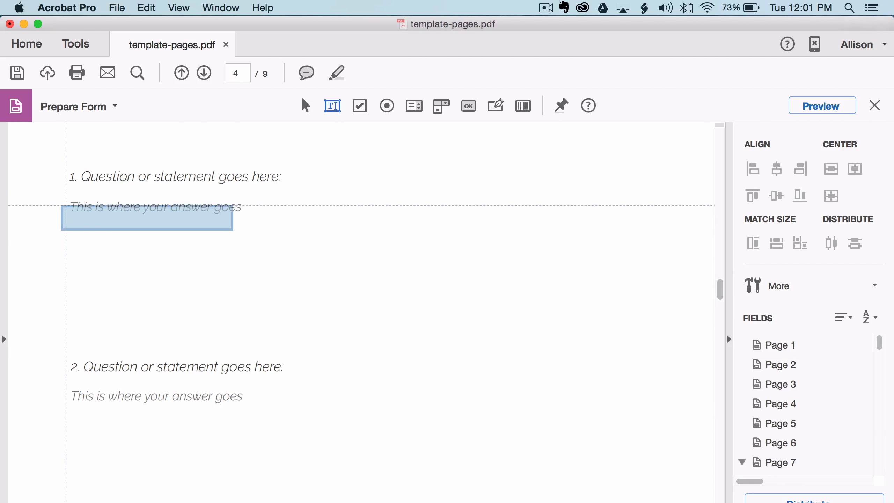
{"action": "left_click_drag", "start_coordinate": [71, 221], "coordinate": [709, 354]}
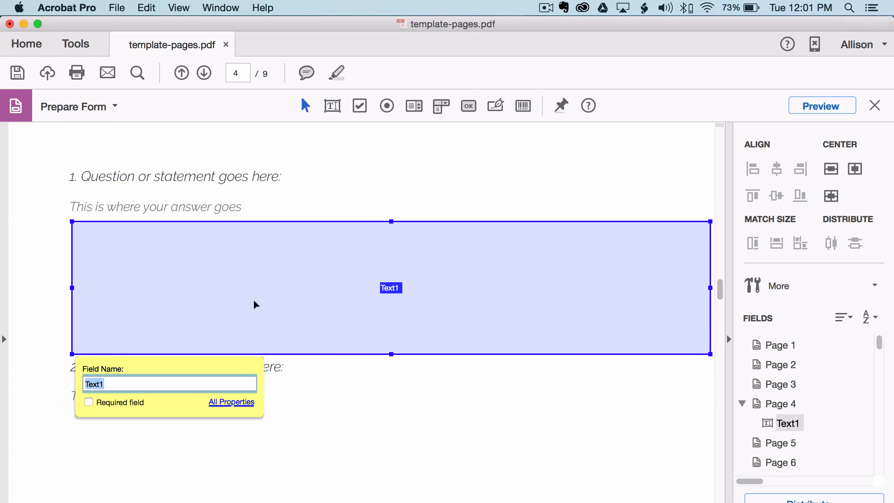
{"action": "left_click", "coordinate": [208, 402]}
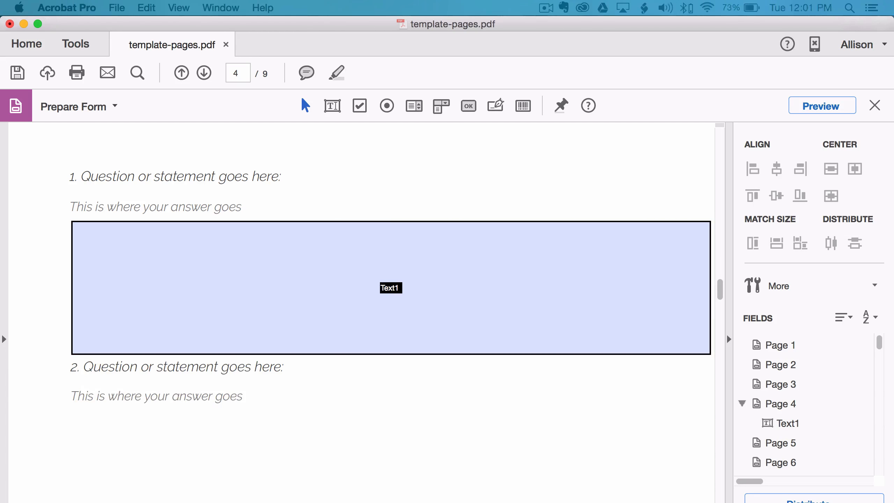
{"action": "left_click_drag", "start_coordinate": [657, 397], "coordinate": [668, 233]}
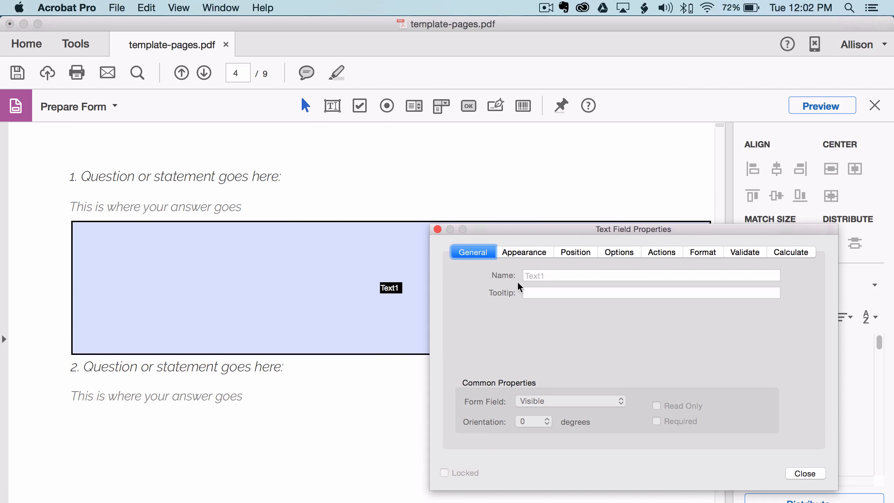
{"action": "left_click", "coordinate": [423, 223]}
{"action": "left_click_drag", "start_coordinate": [501, 233], "coordinate": [504, 206]}
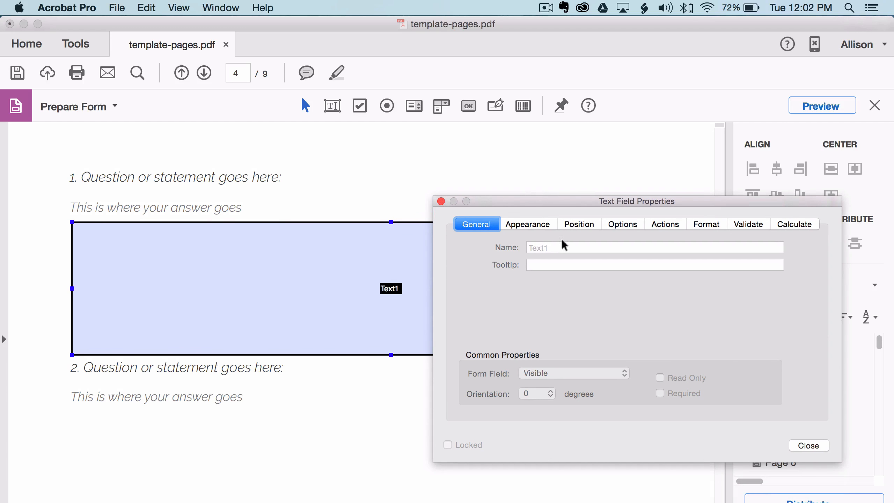
{"action": "left_click", "coordinate": [809, 445]}
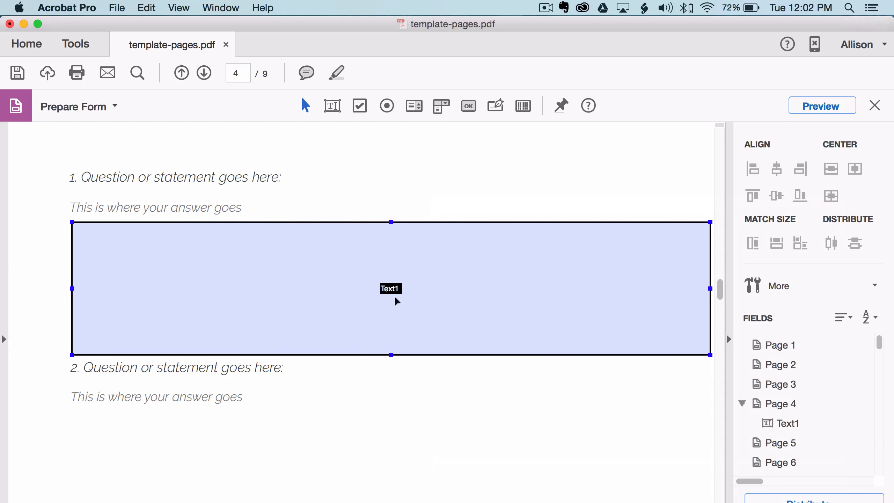
Set the question 1 text field's font size to 9 and keep Helvetica as its font.
{"action": "double_click", "coordinate": [377, 309]}
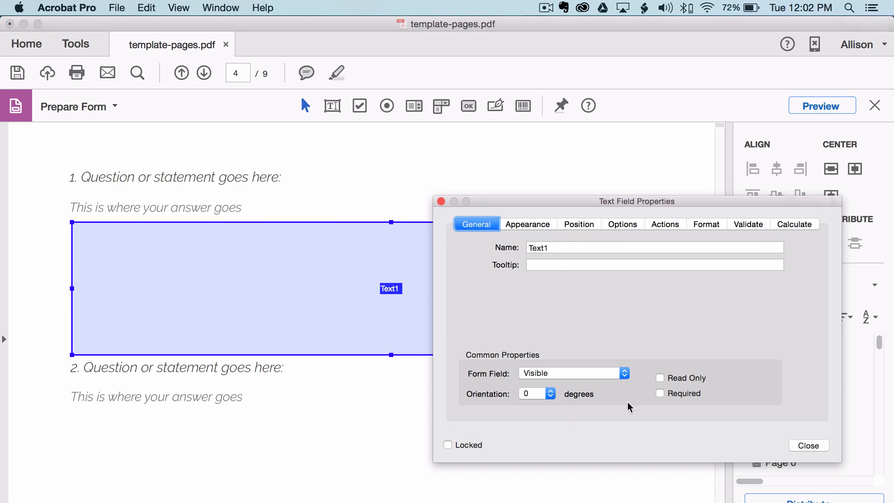
{"action": "left_click", "coordinate": [525, 225]}
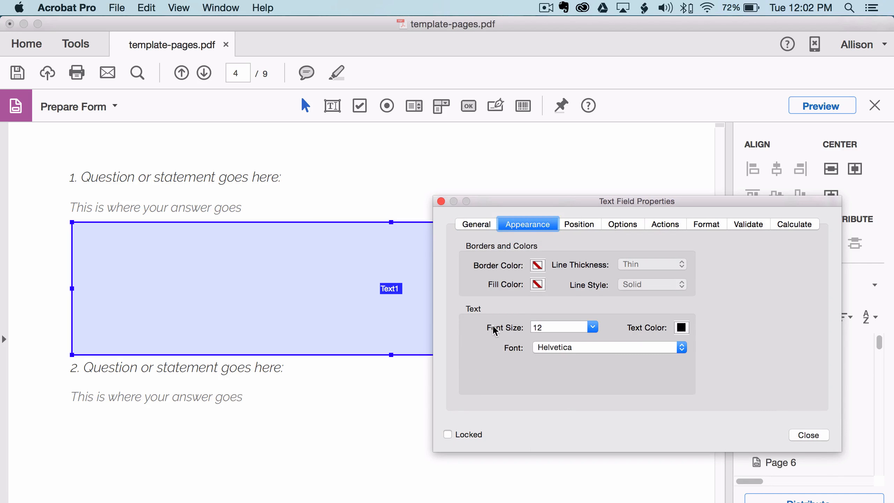
{"action": "left_click", "coordinate": [592, 327]}
{"action": "scroll", "coordinate": [570, 349], "scroll_direction": "up", "scroll_amount": 2}
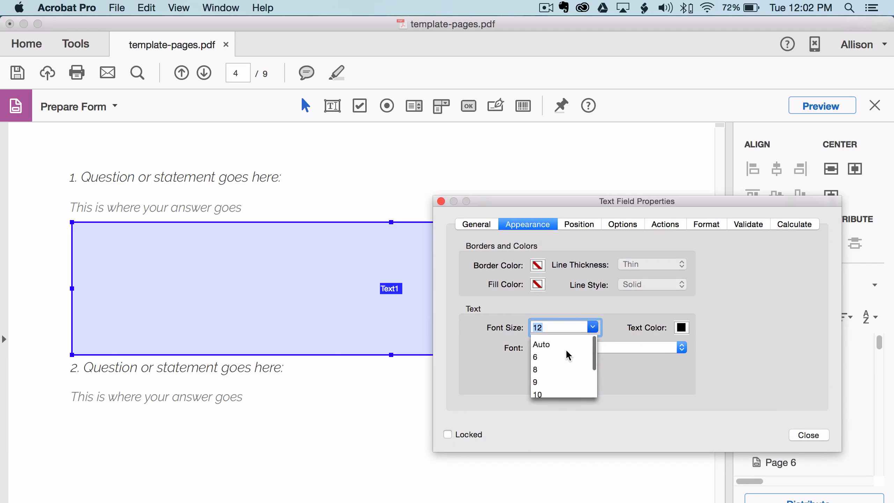
{"action": "left_click", "coordinate": [542, 374]}
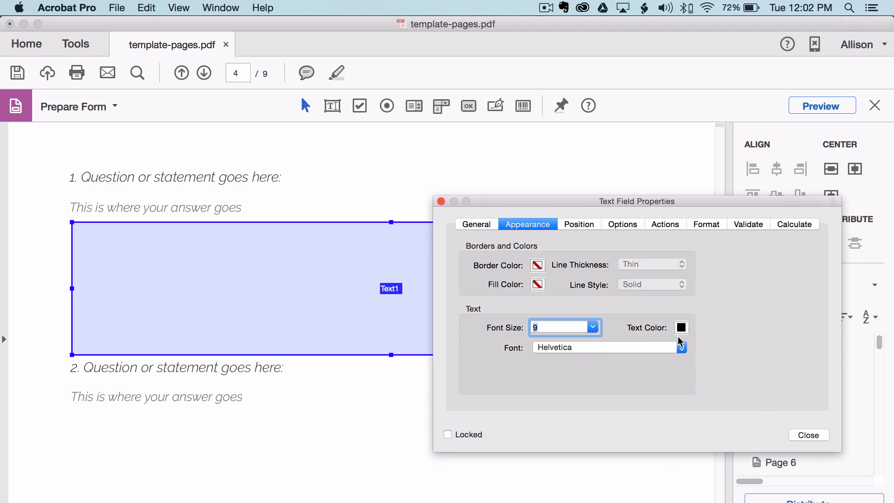
{"action": "left_click", "coordinate": [551, 347]}
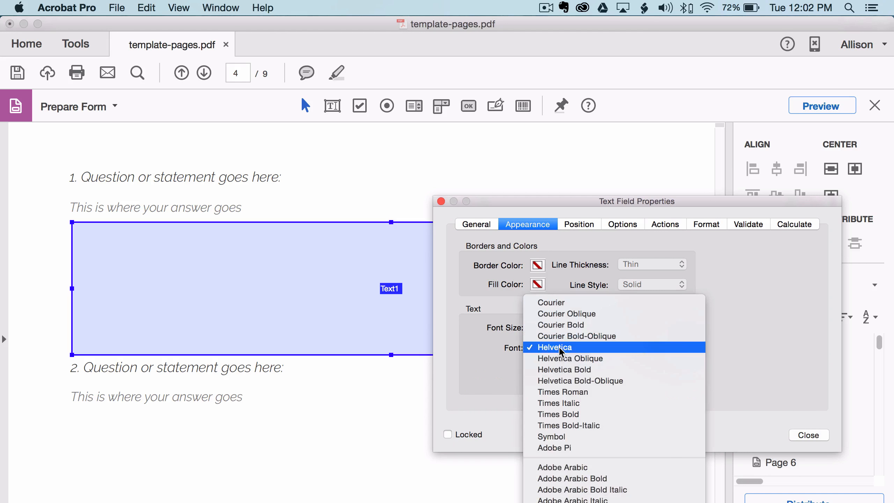
{"action": "left_click", "coordinate": [596, 347]}
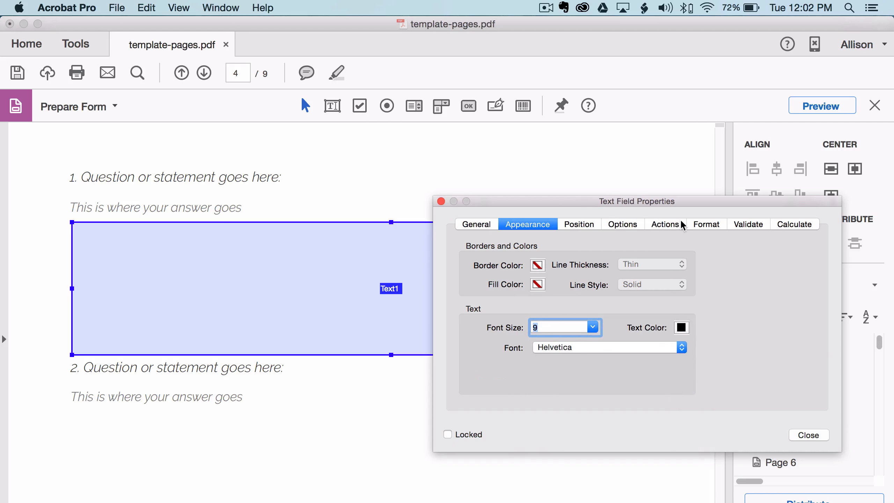
Keep the question 1 text field left-aligned and make it multi-line in its options.
{"action": "left_click", "coordinate": [631, 224]}
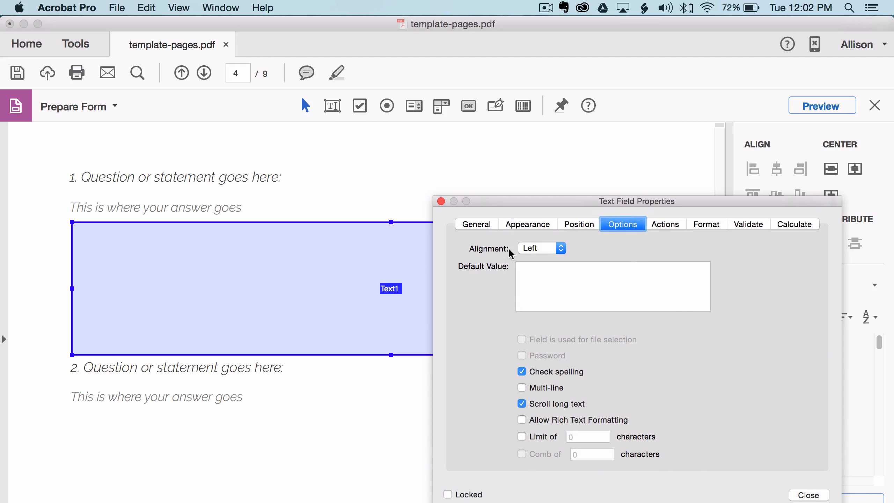
{"action": "left_click", "coordinate": [547, 248]}
{"action": "left_click", "coordinate": [617, 252]}
{"action": "left_click", "coordinate": [807, 493]}
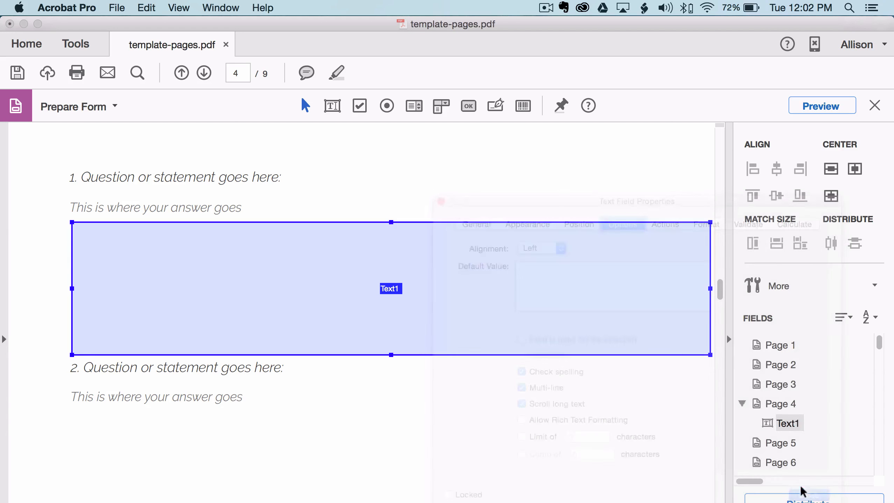
Select the text field under question 1, with the answer area of question 2 in view.
{"action": "left_click", "coordinate": [454, 376]}
{"action": "scroll", "coordinate": [454, 377], "scroll_direction": "down", "scroll_amount": 2}
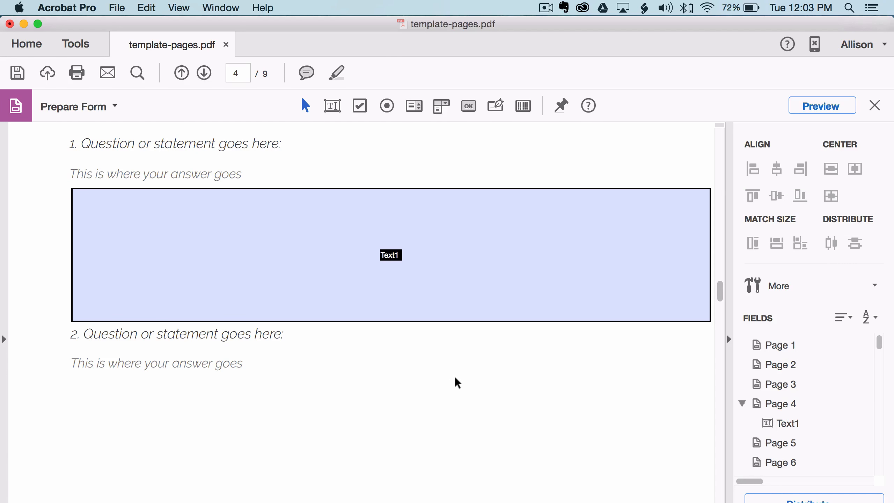
{"action": "left_click", "coordinate": [446, 251]}
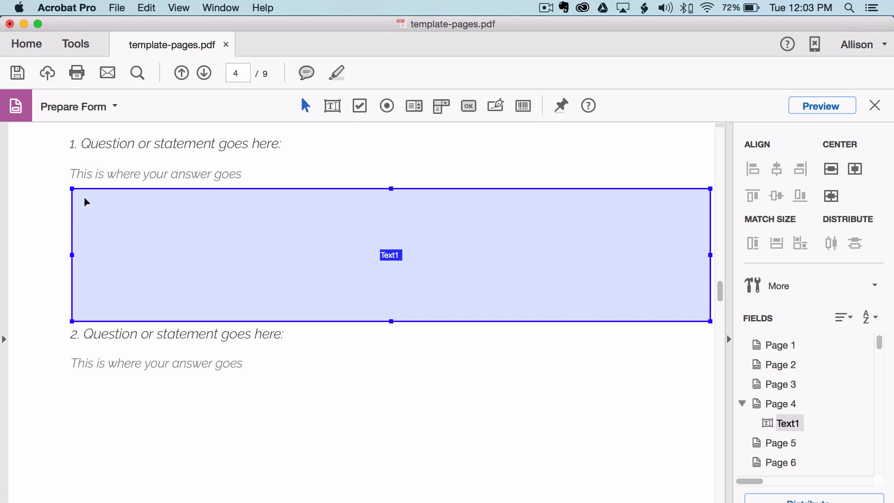
{"action": "scroll", "coordinate": [88, 202], "scroll_direction": "down", "scroll_amount": 1}
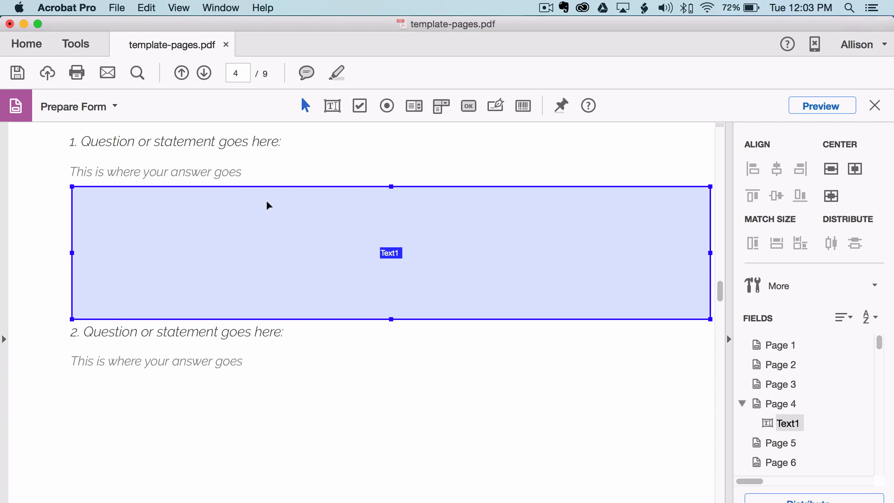